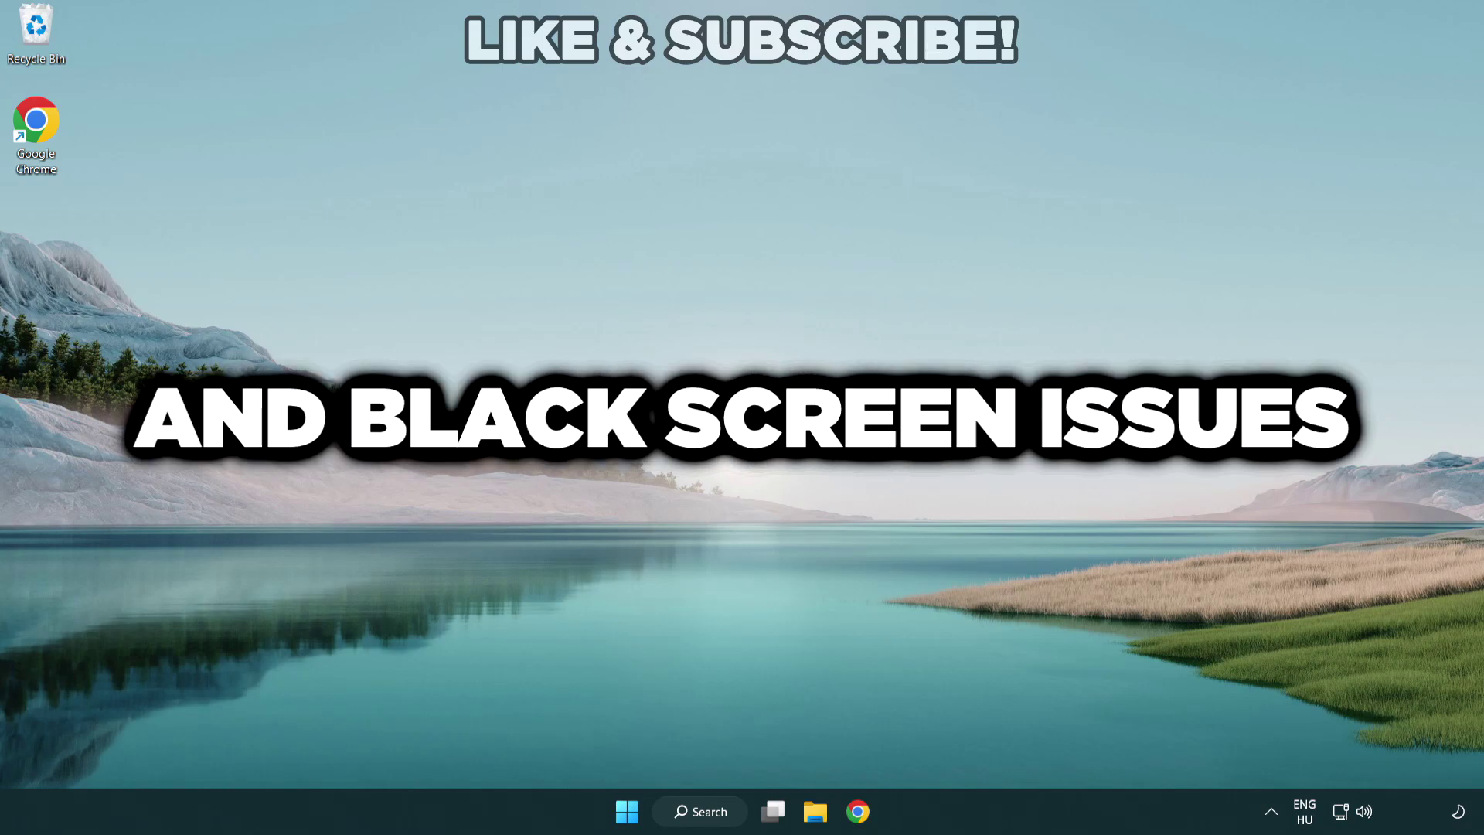
# Search Windows for 'device manager'
pyautogui.click(709, 813)
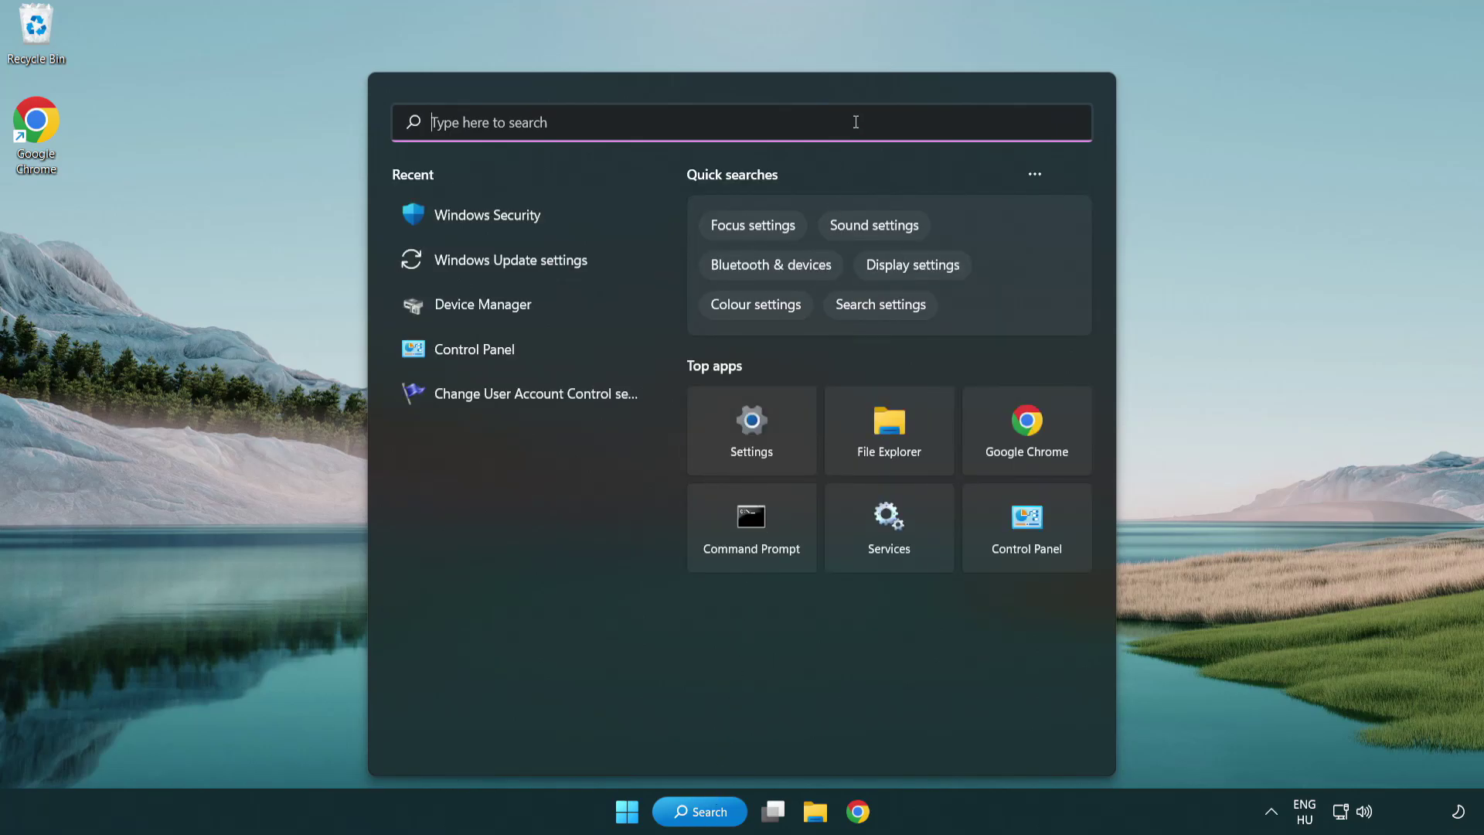
pyautogui.write('devic')
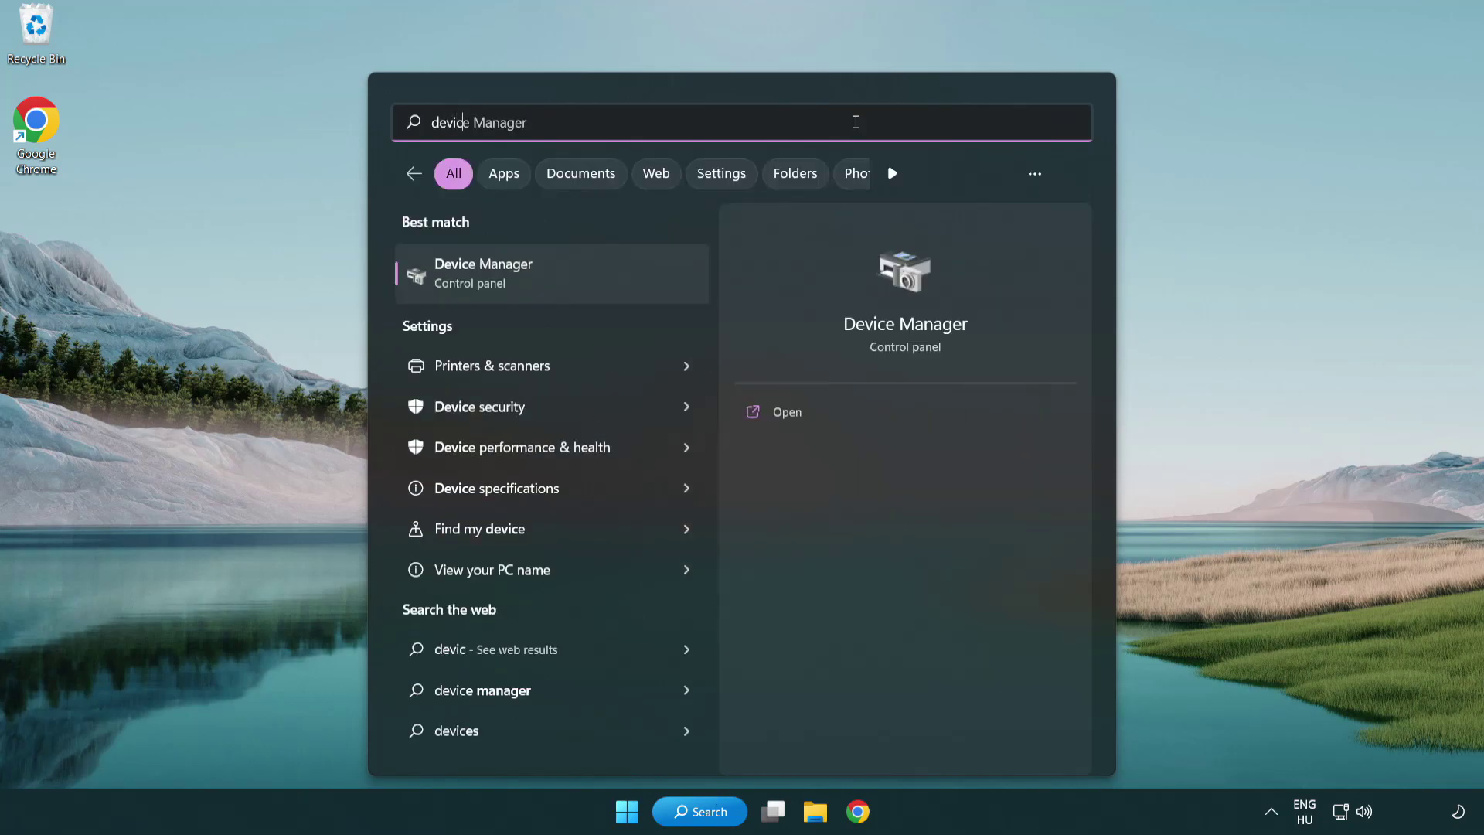
pyautogui.write('e manager')
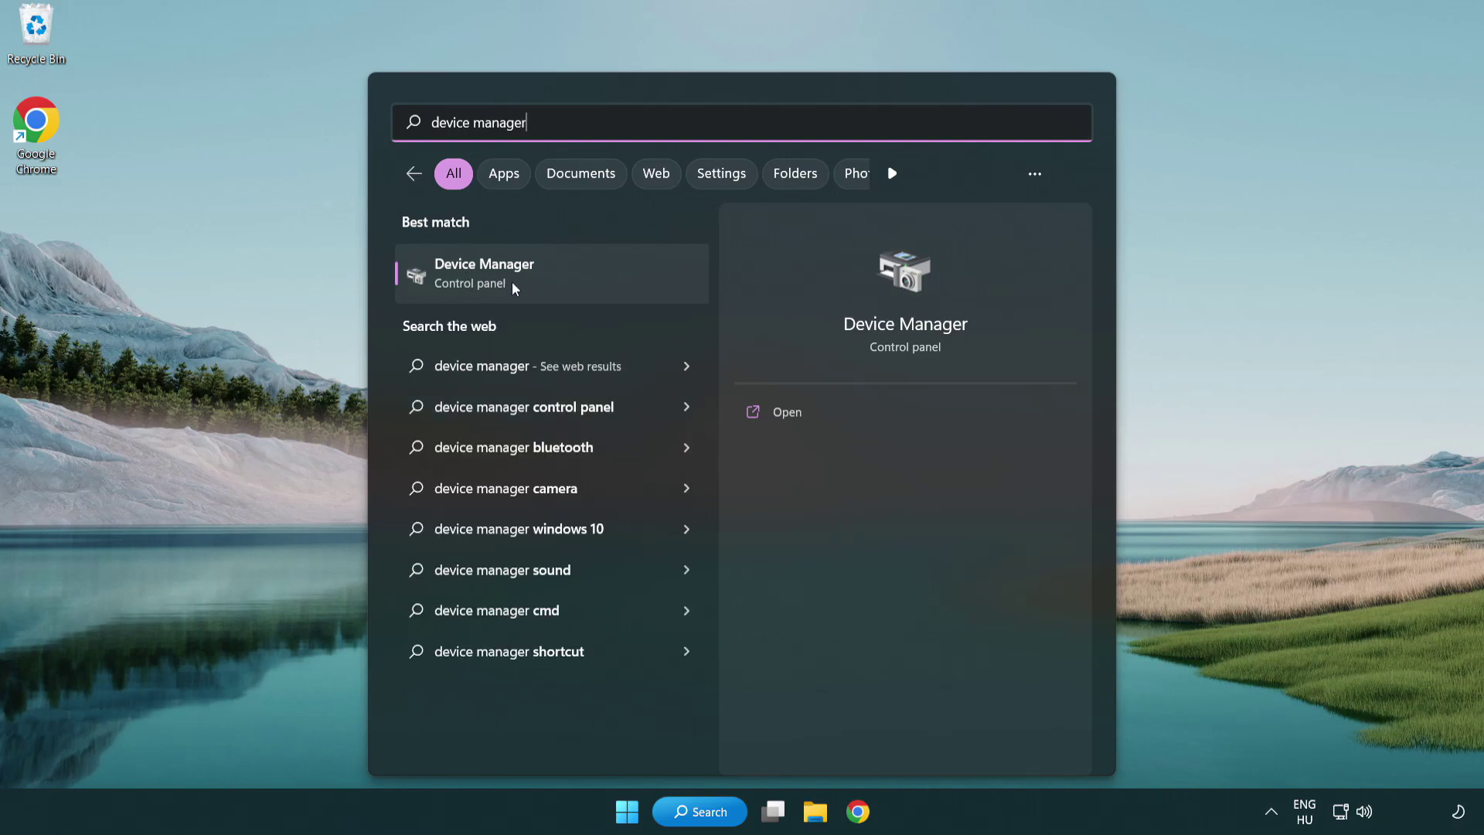
# Launch Device Manager, expand Display adapters and bring up the VMware SVGA 3D adapter's actions
pyautogui.click(595, 284)
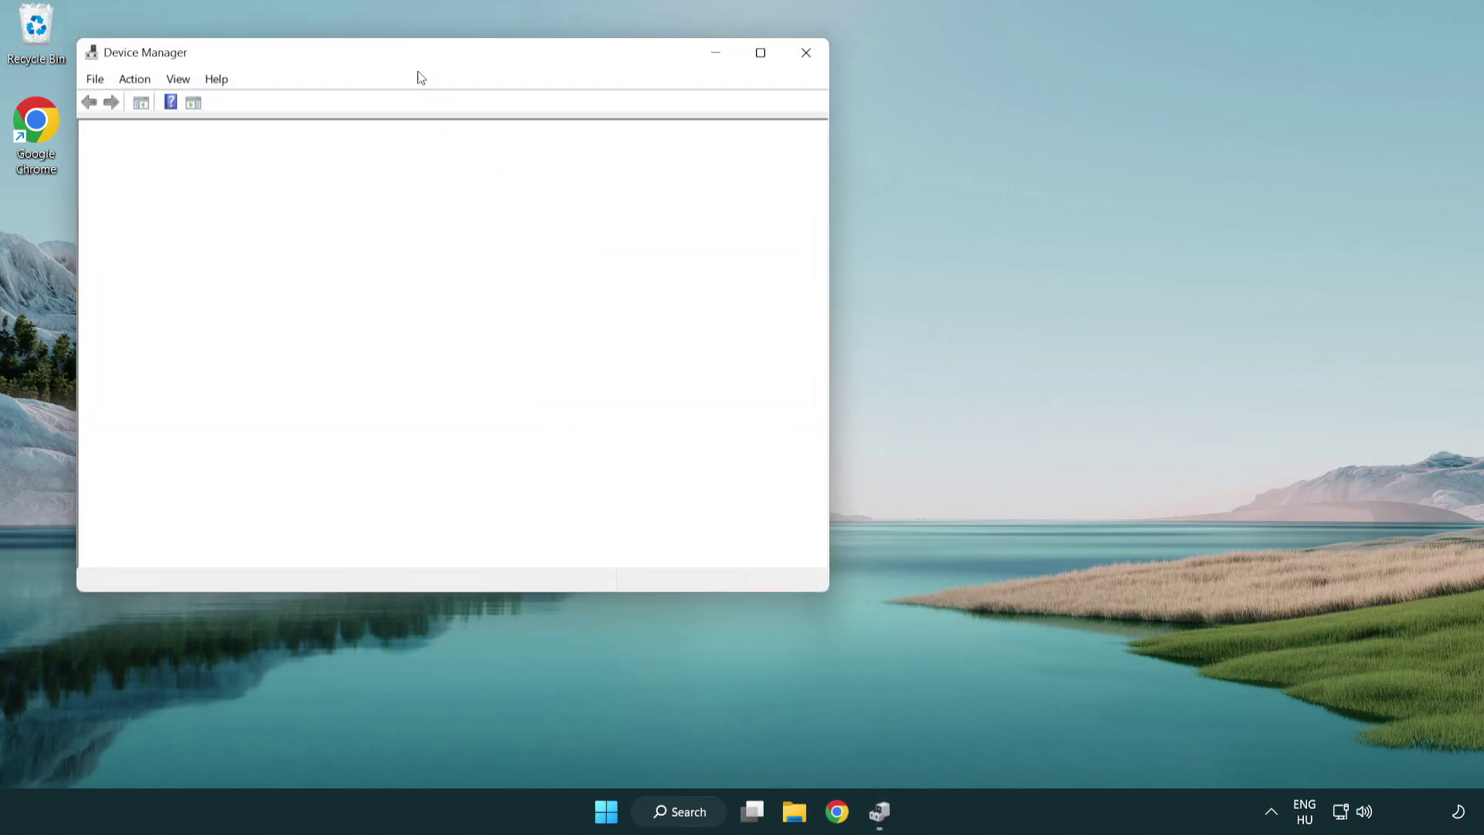
pyautogui.moveTo(403, 60); pyautogui.dragTo(651, 150)
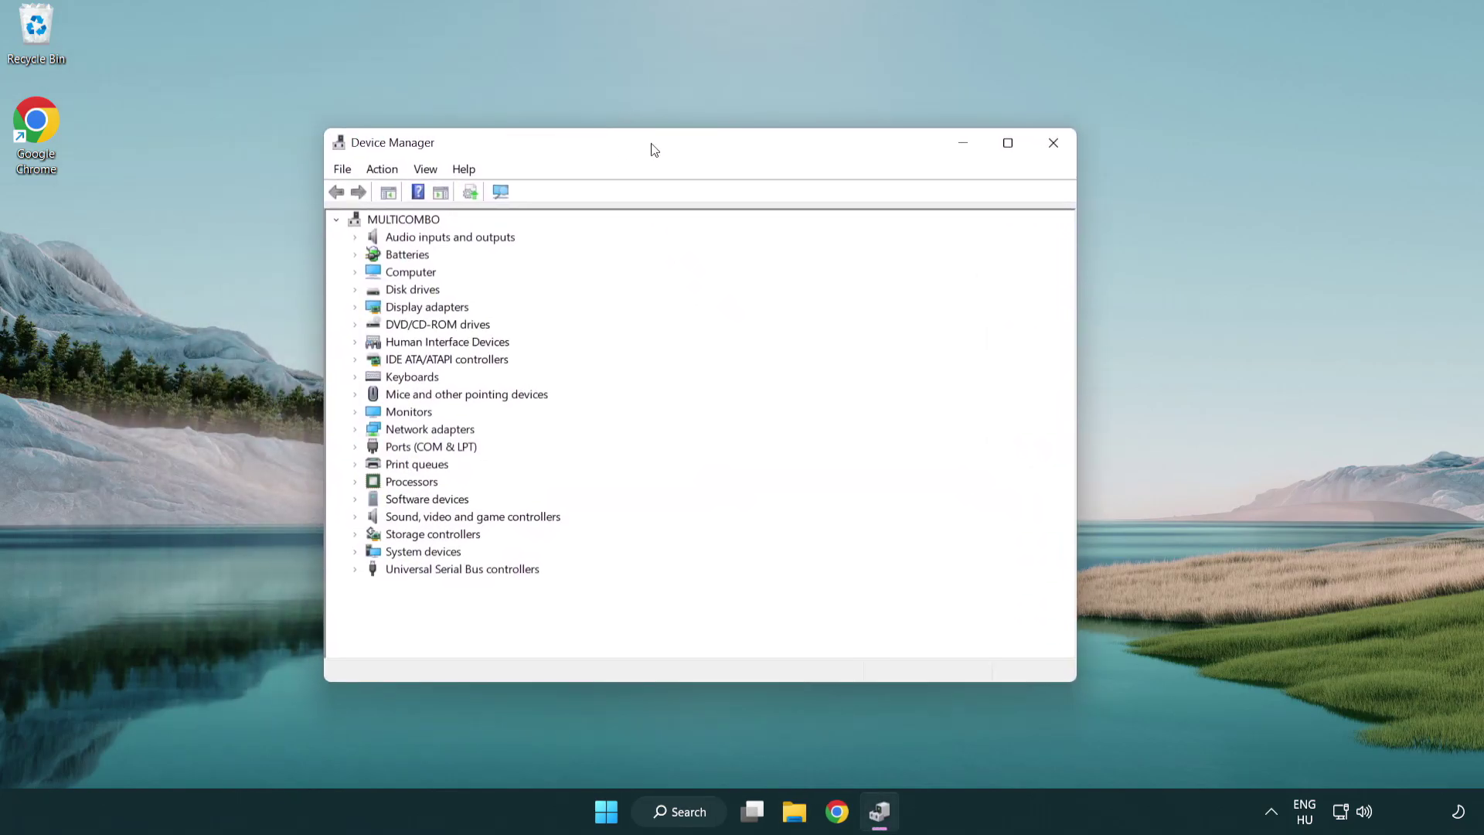
pyautogui.click(408, 307)
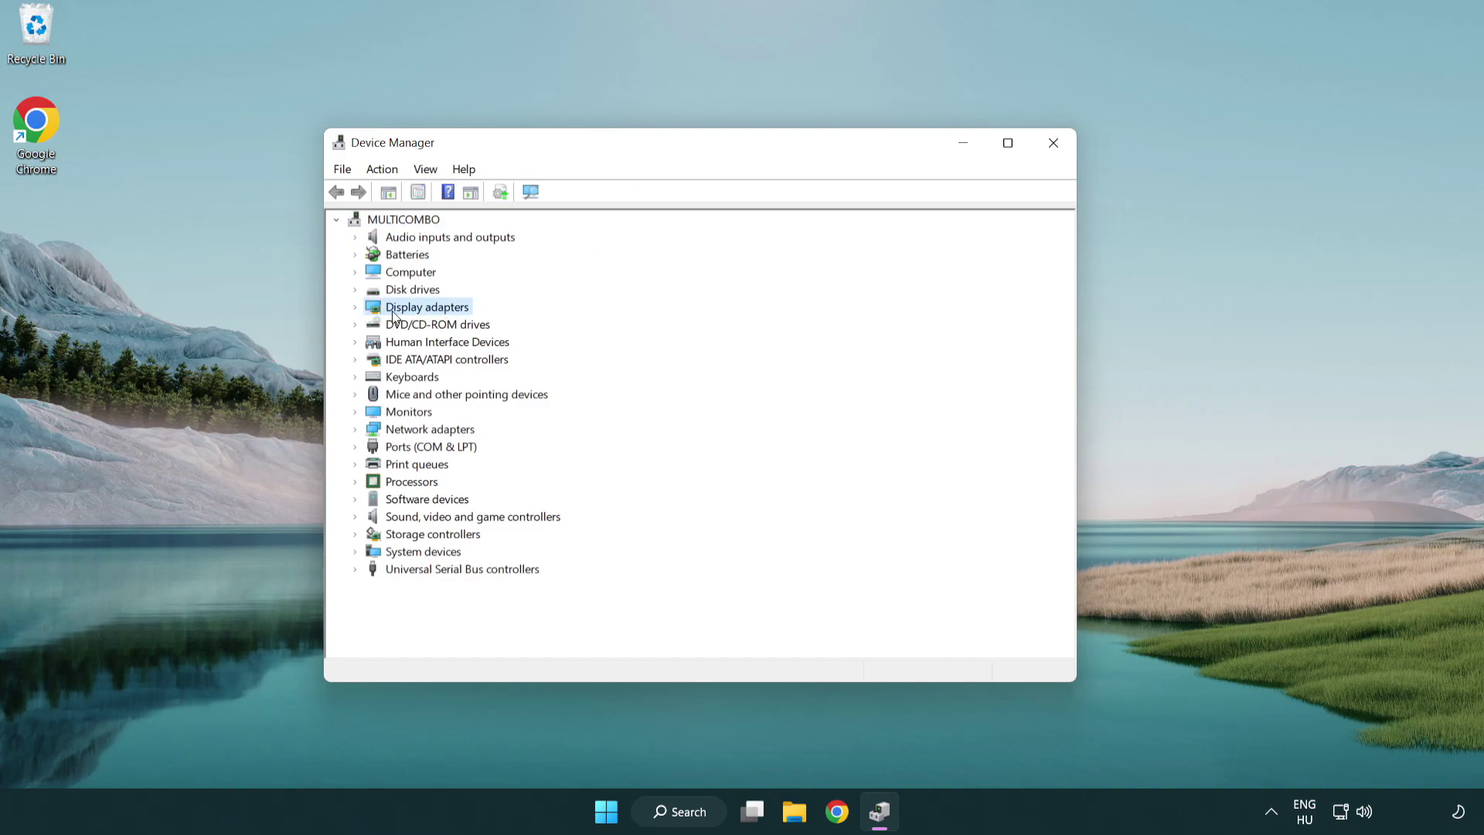
pyautogui.click(355, 308)
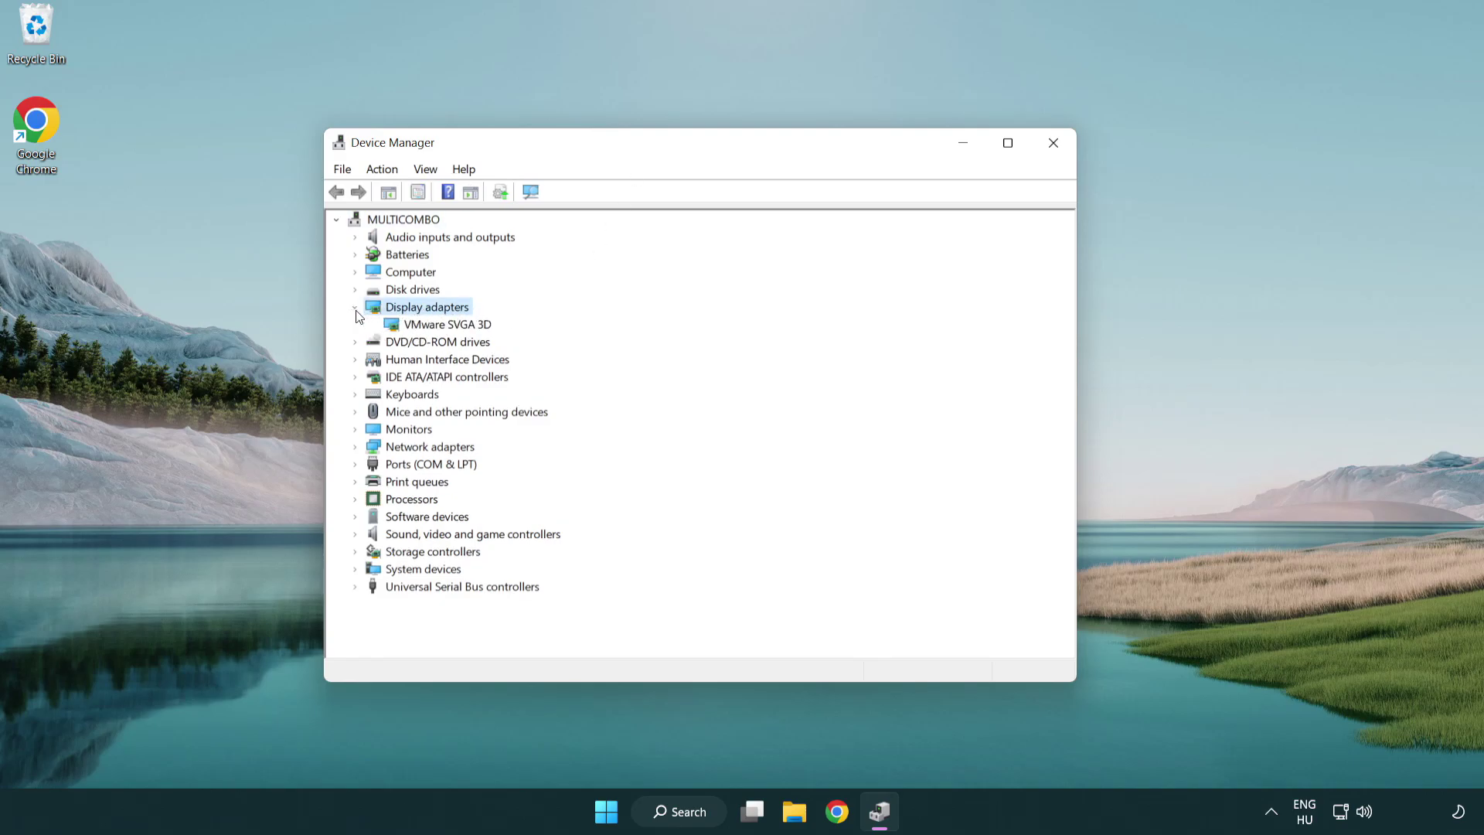
pyautogui.click(437, 330)
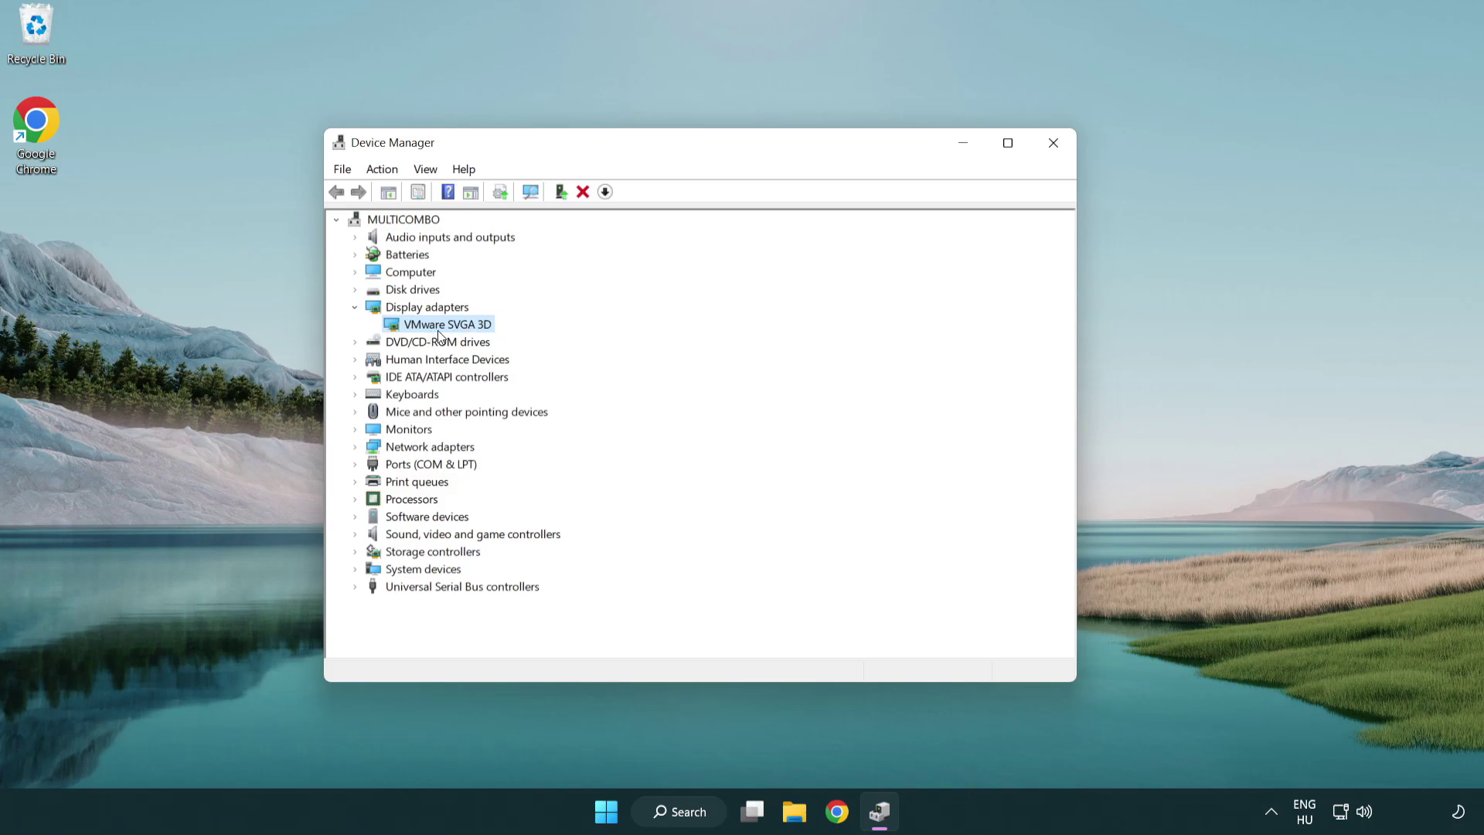
pyautogui.rightClick(442, 331)
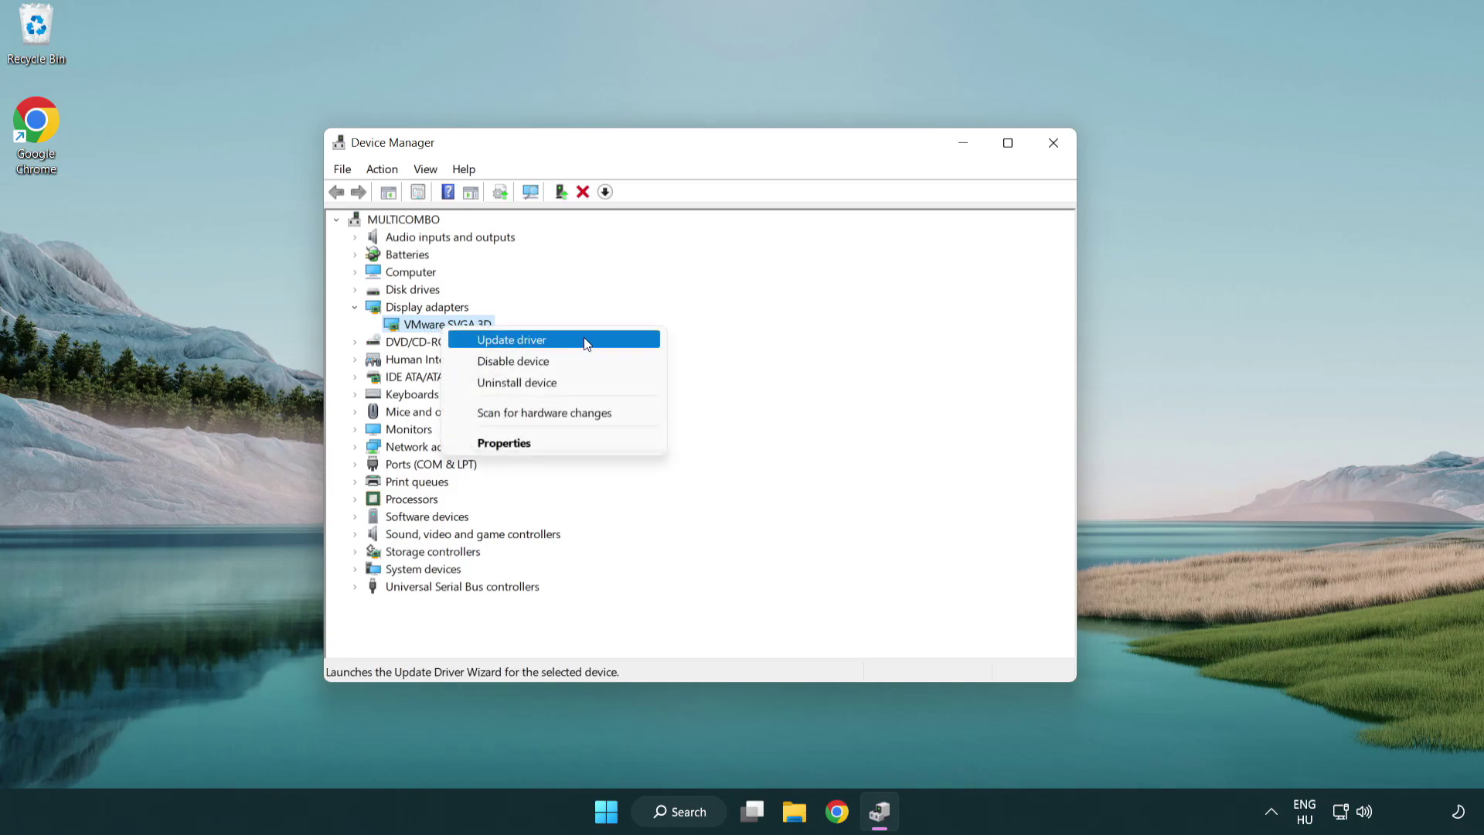
# Search automatically for an updated VMware SVGA 3D driver; the best driver is already installed
pyautogui.click(585, 340)
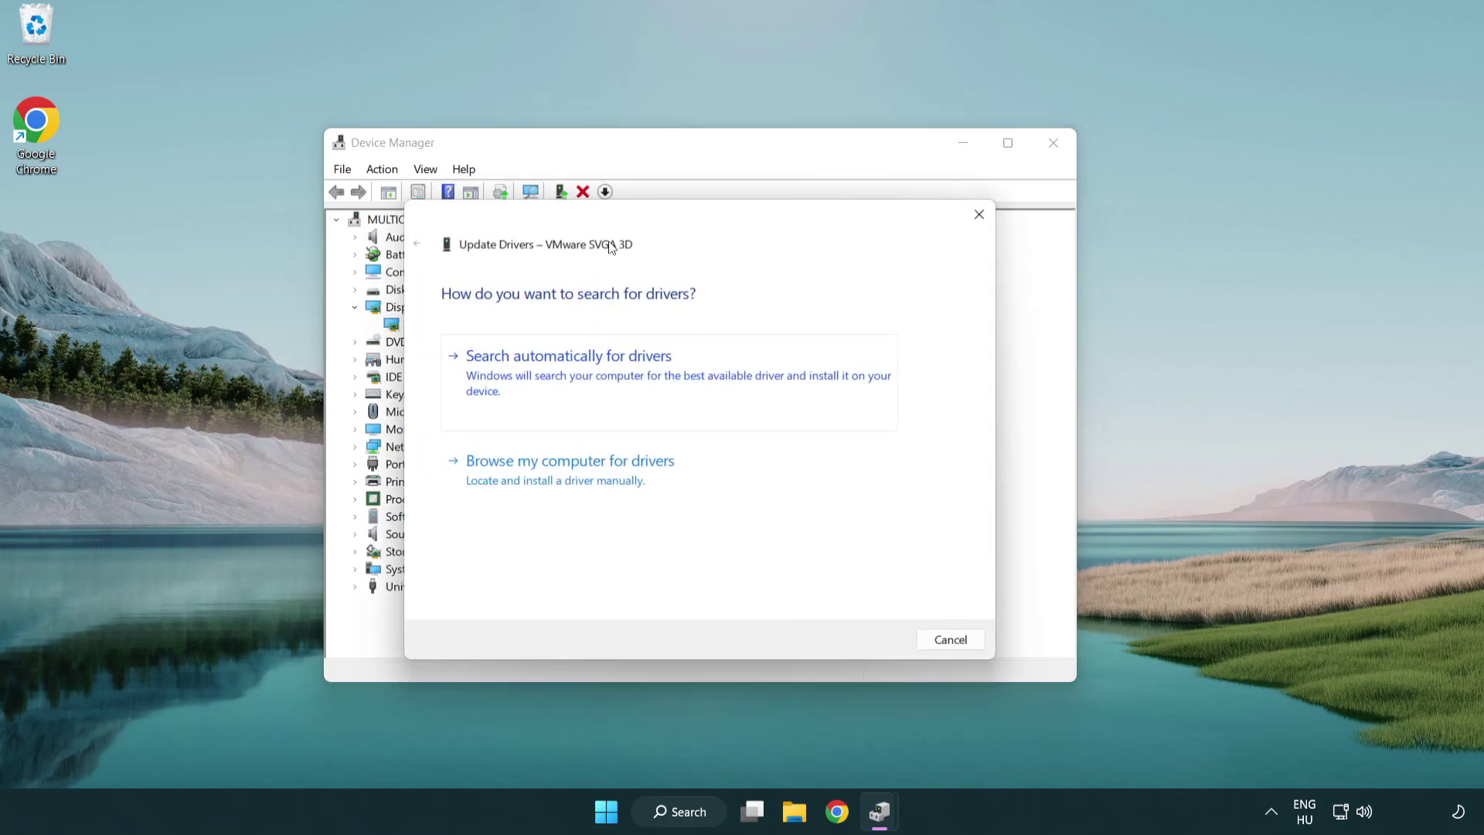
pyautogui.moveTo(625, 222); pyautogui.dragTo(655, 212)
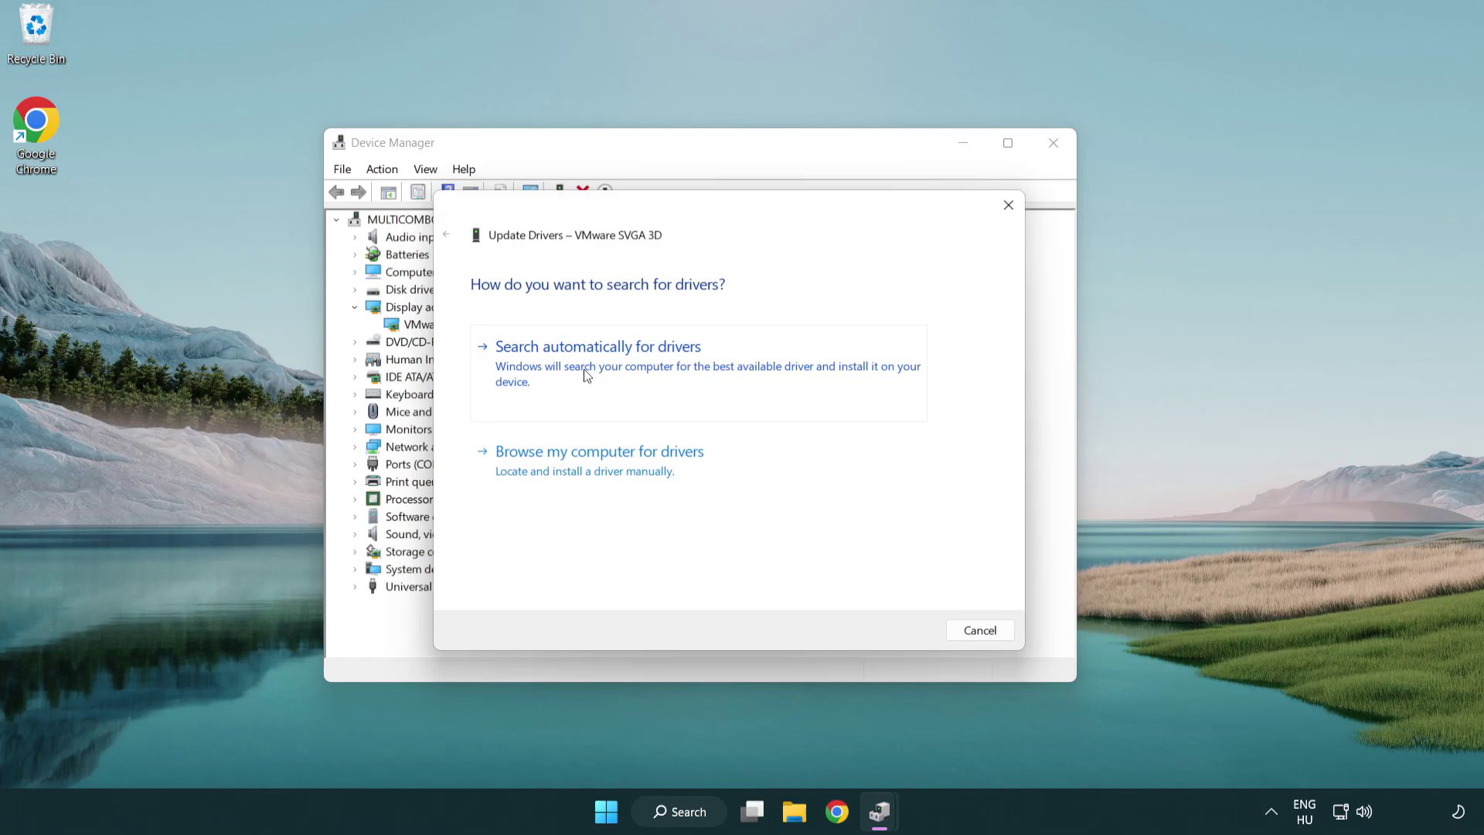
pyautogui.click(651, 361)
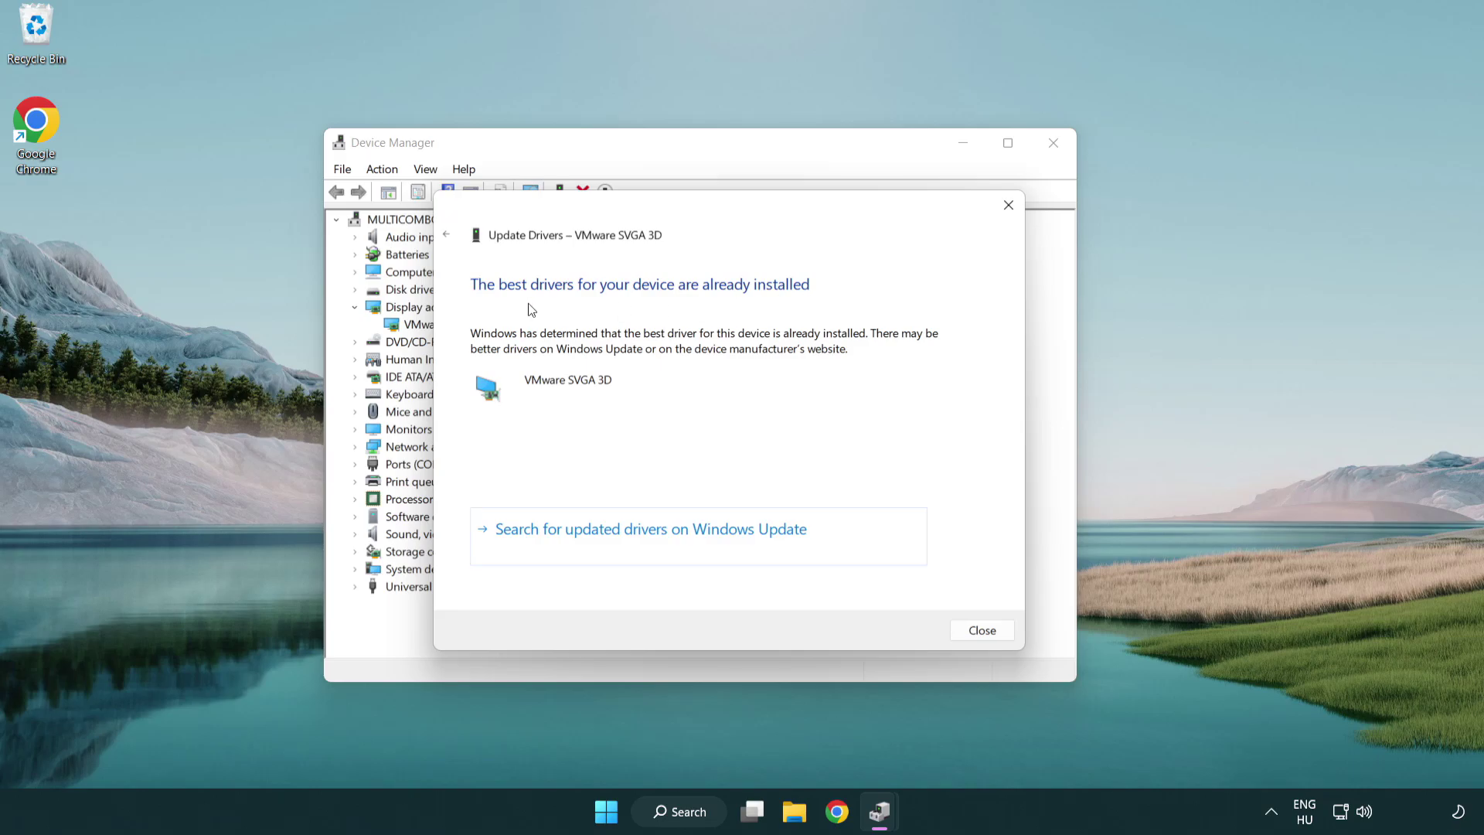
# Close the driver wizard and Device Manager, then search Windows for 'update'
pyautogui.click(981, 629)
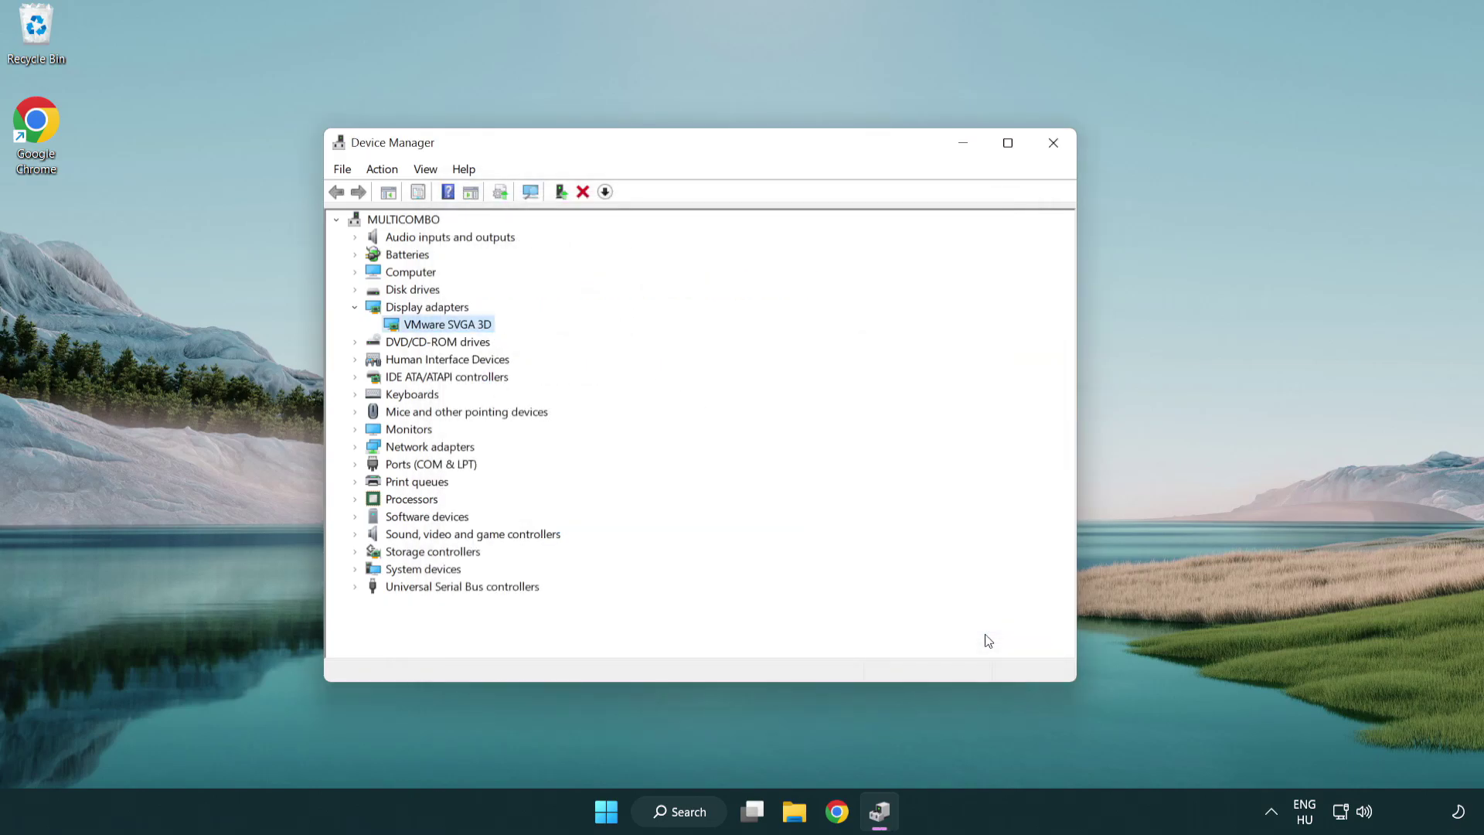
pyautogui.click(1056, 145)
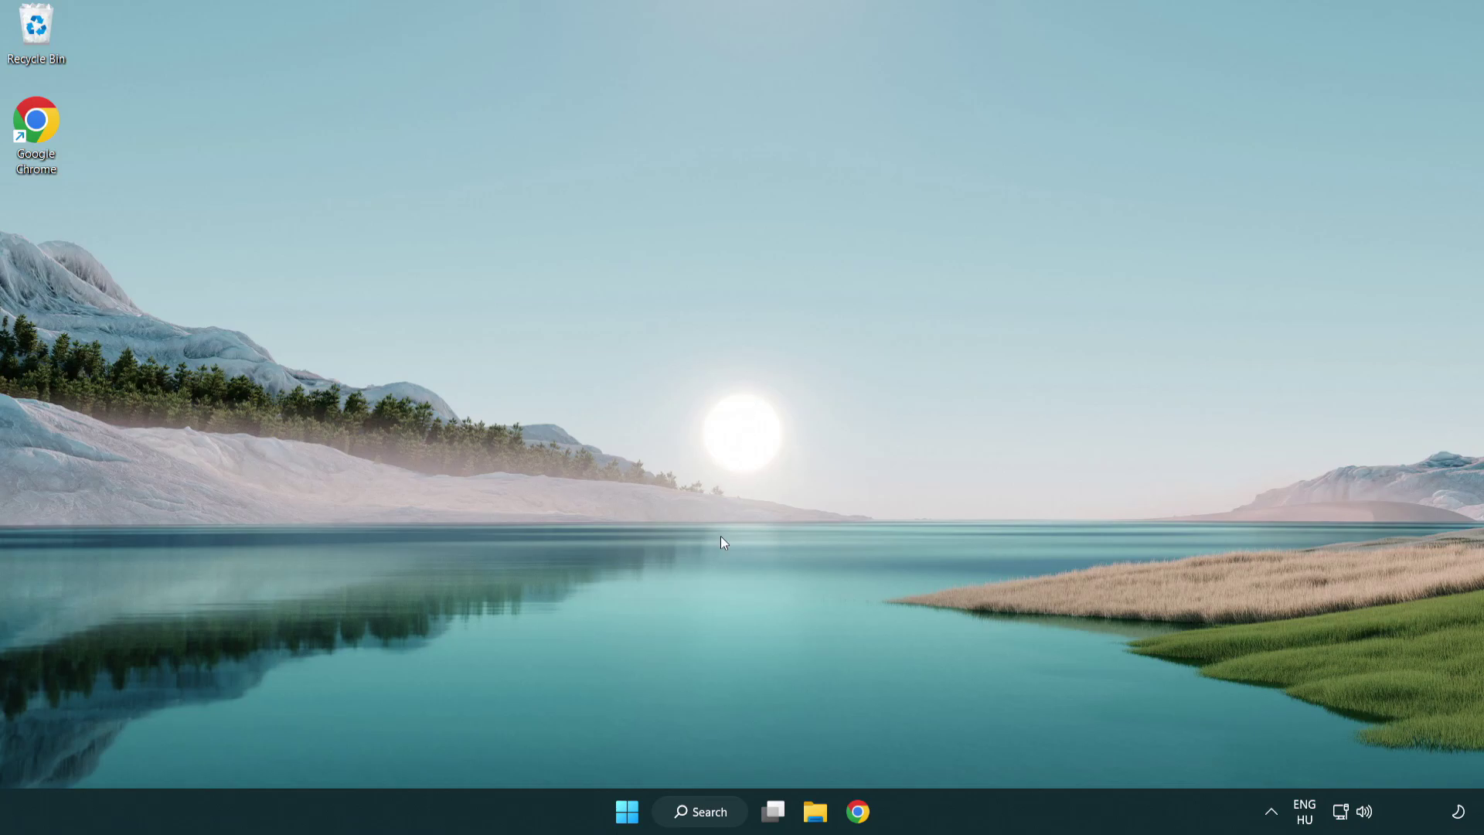
pyautogui.click(713, 811)
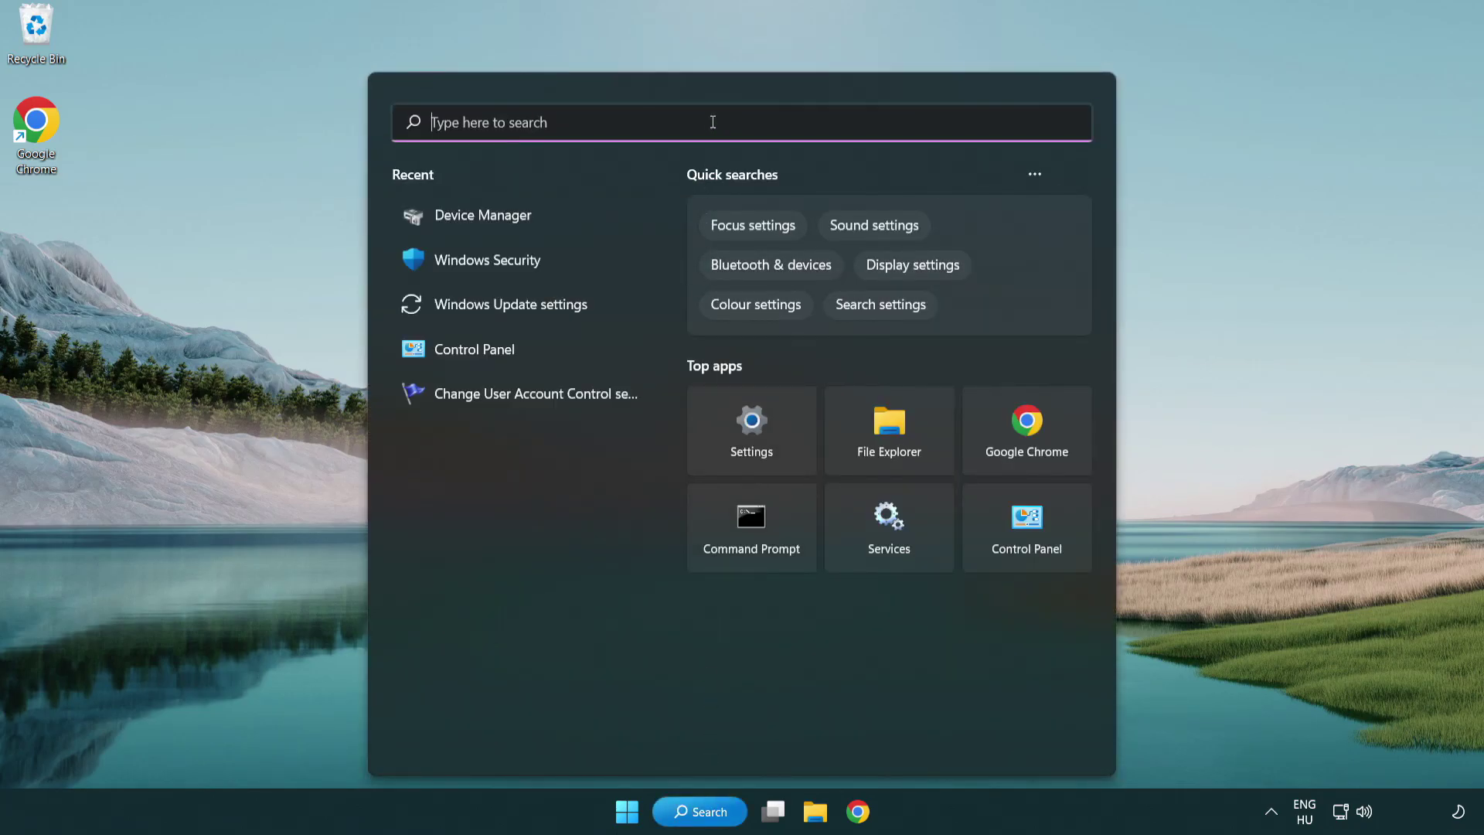
pyautogui.write('update')
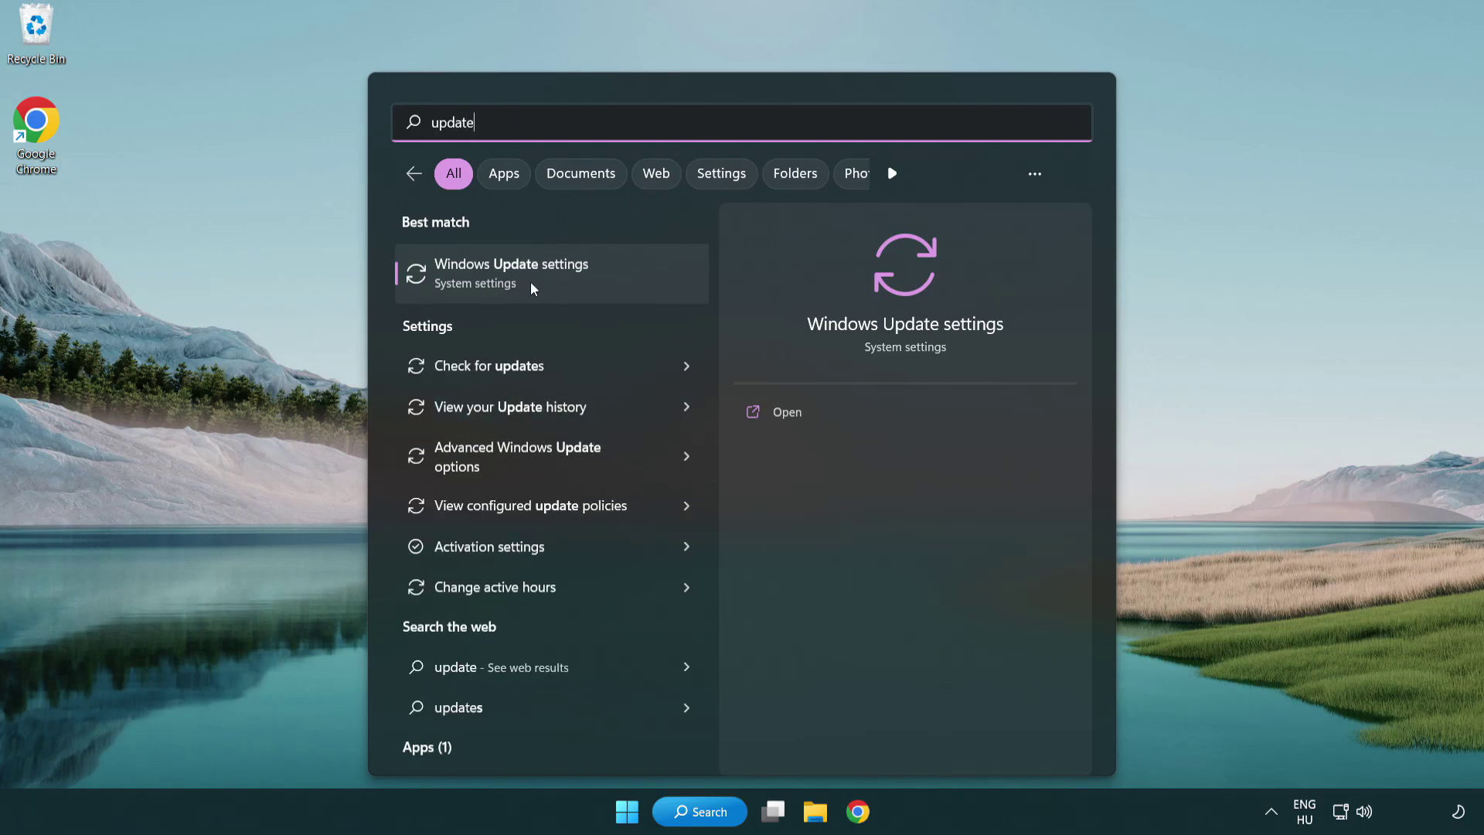
# Open Windows Update settings and check for updates, confirming the PC is up to date
pyautogui.click(578, 280)
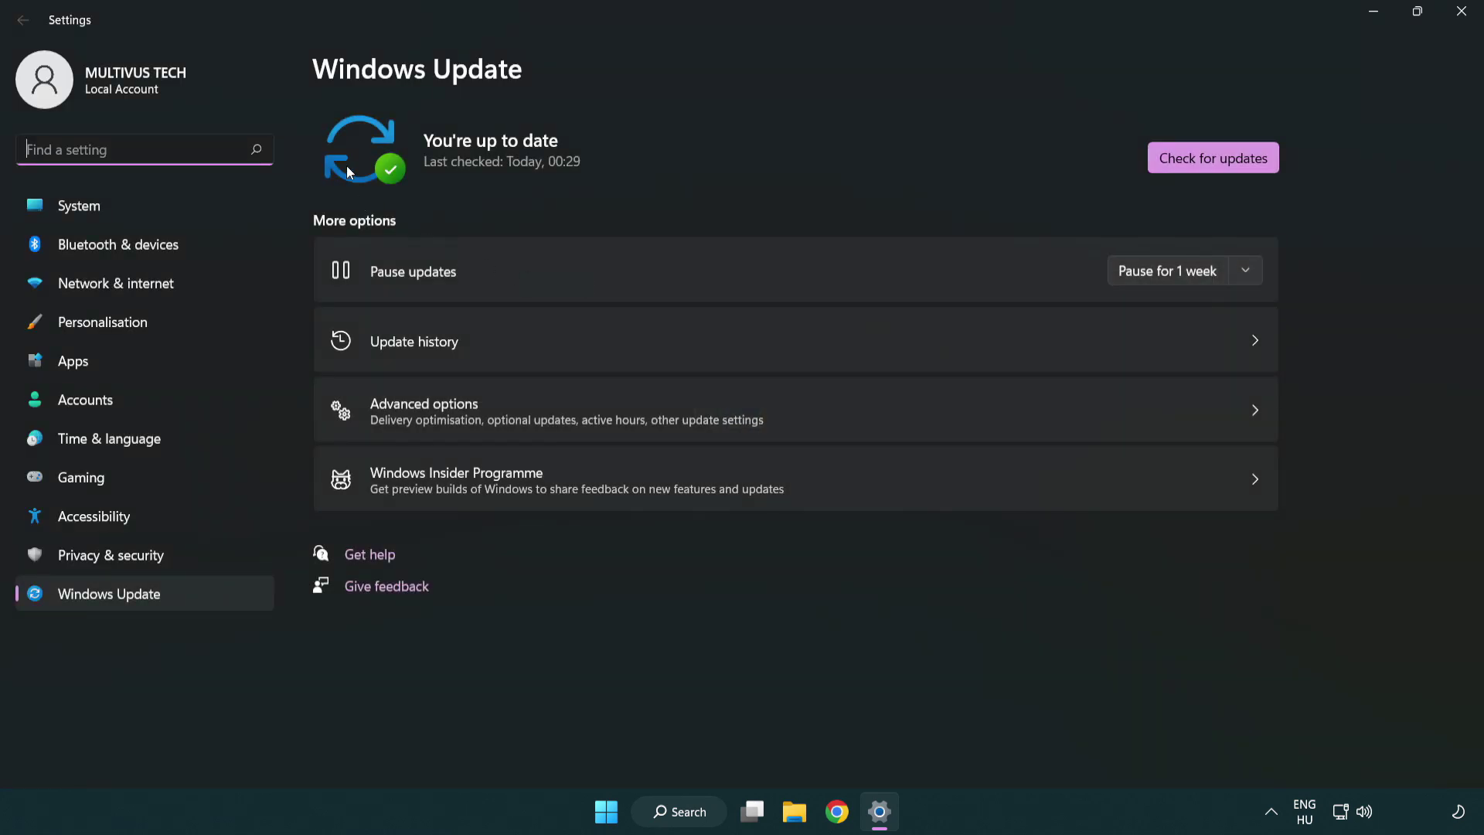
pyautogui.click(1244, 165)
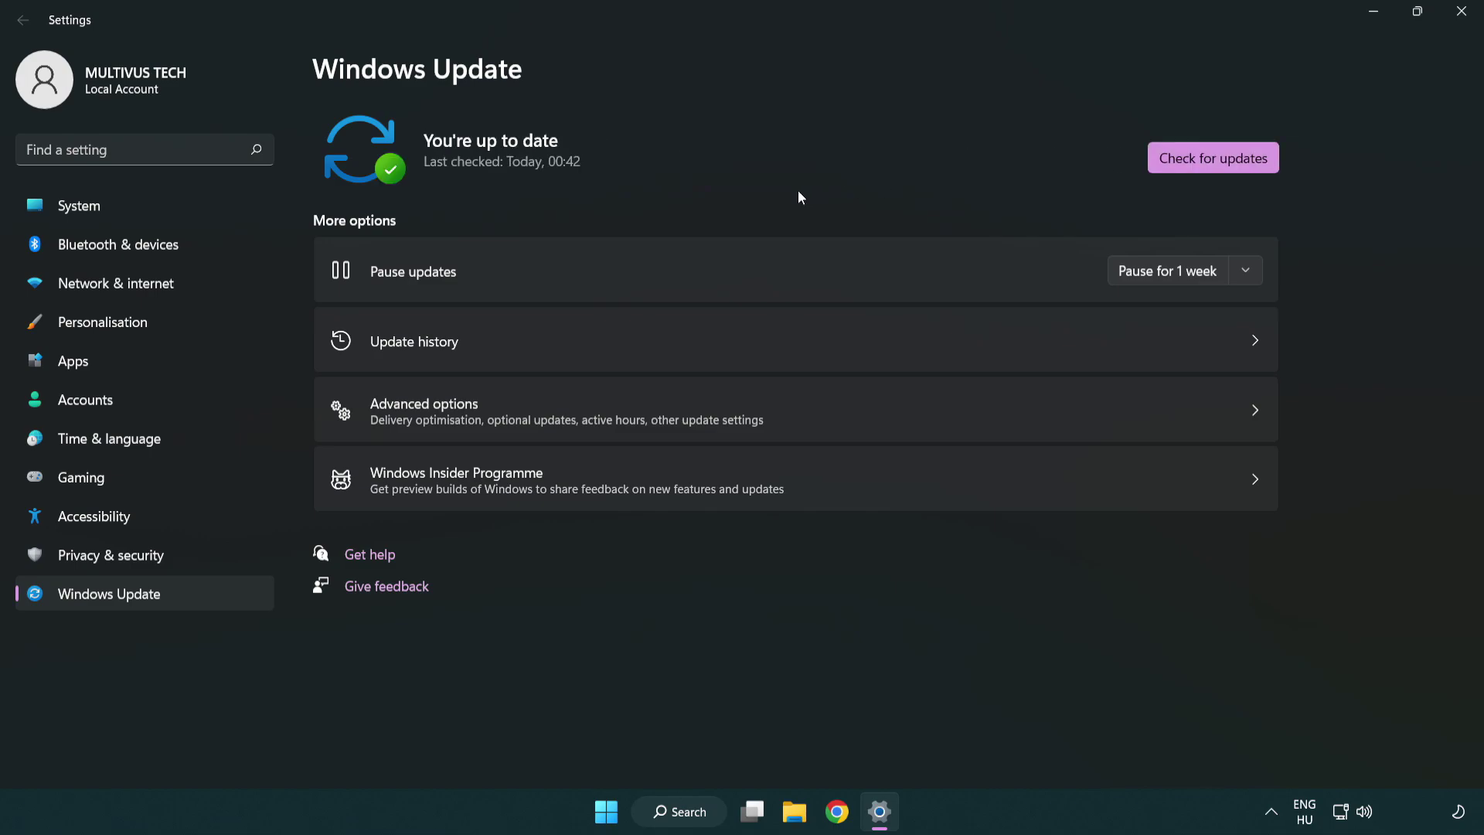
# Close Settings, go to Steam's Library Home and bring up the favourited game's options
pyautogui.click(1456, 23)
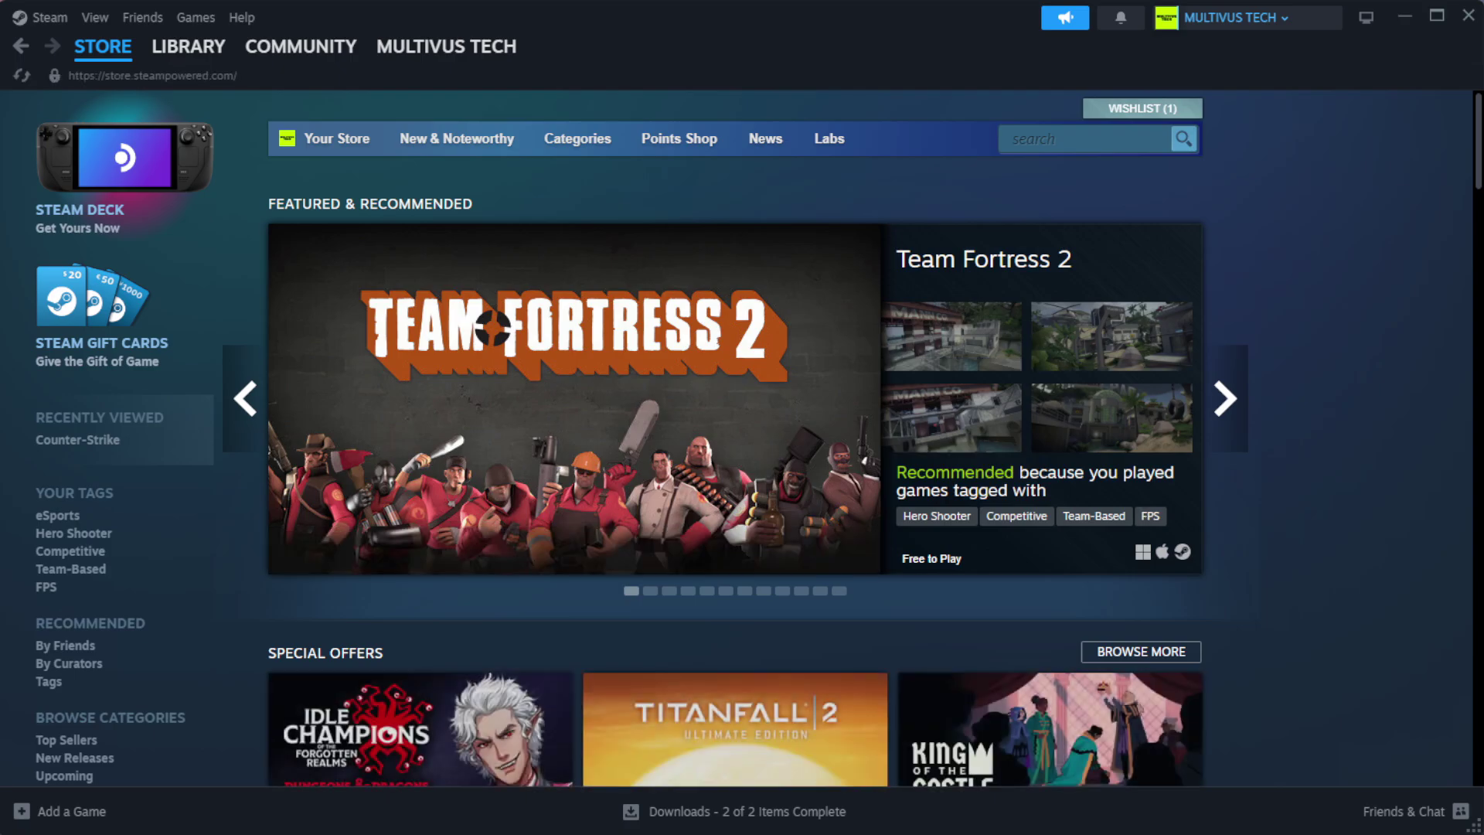
pyautogui.moveTo(216, 58)
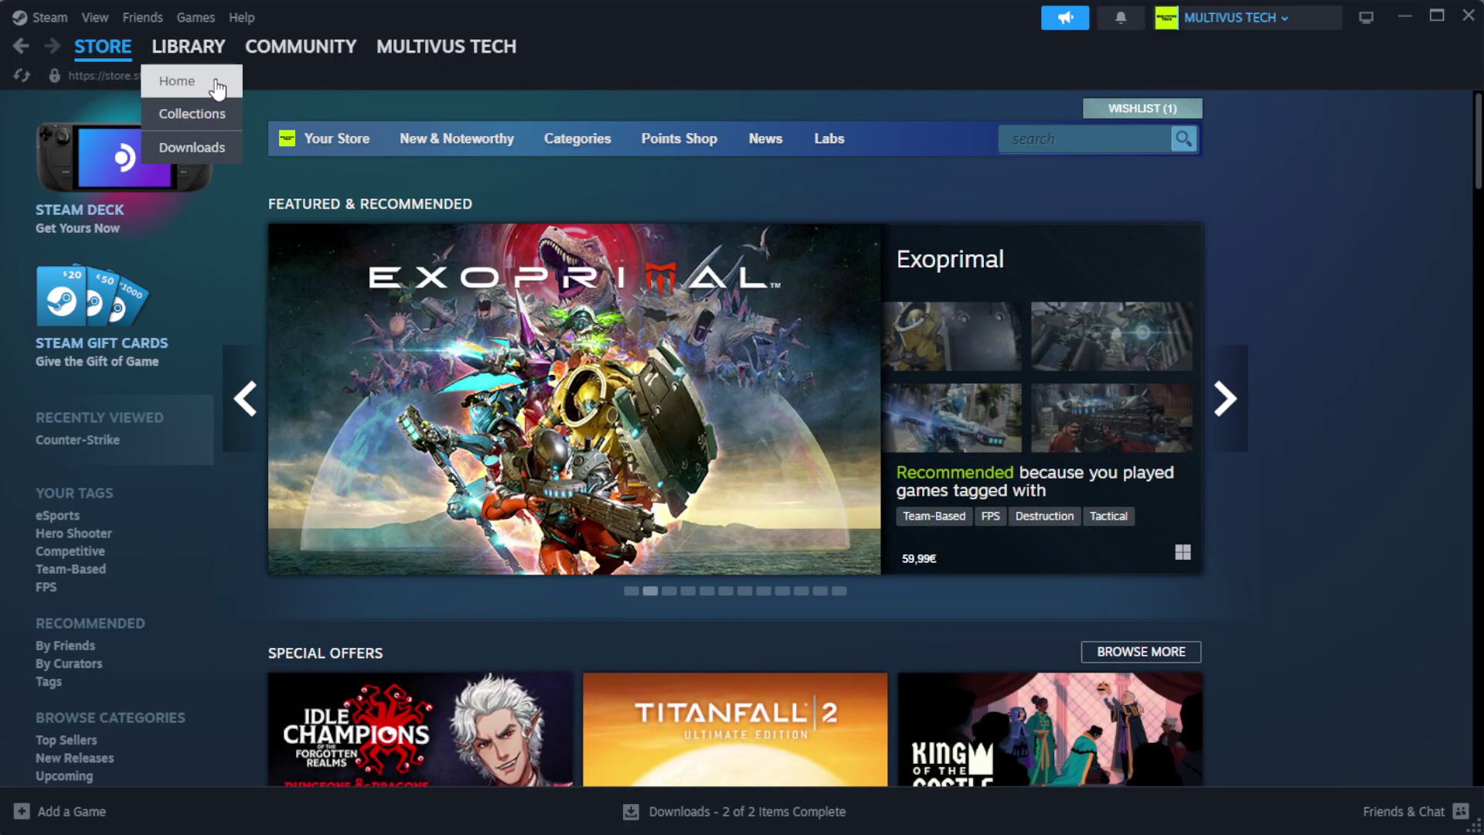
pyautogui.click(214, 83)
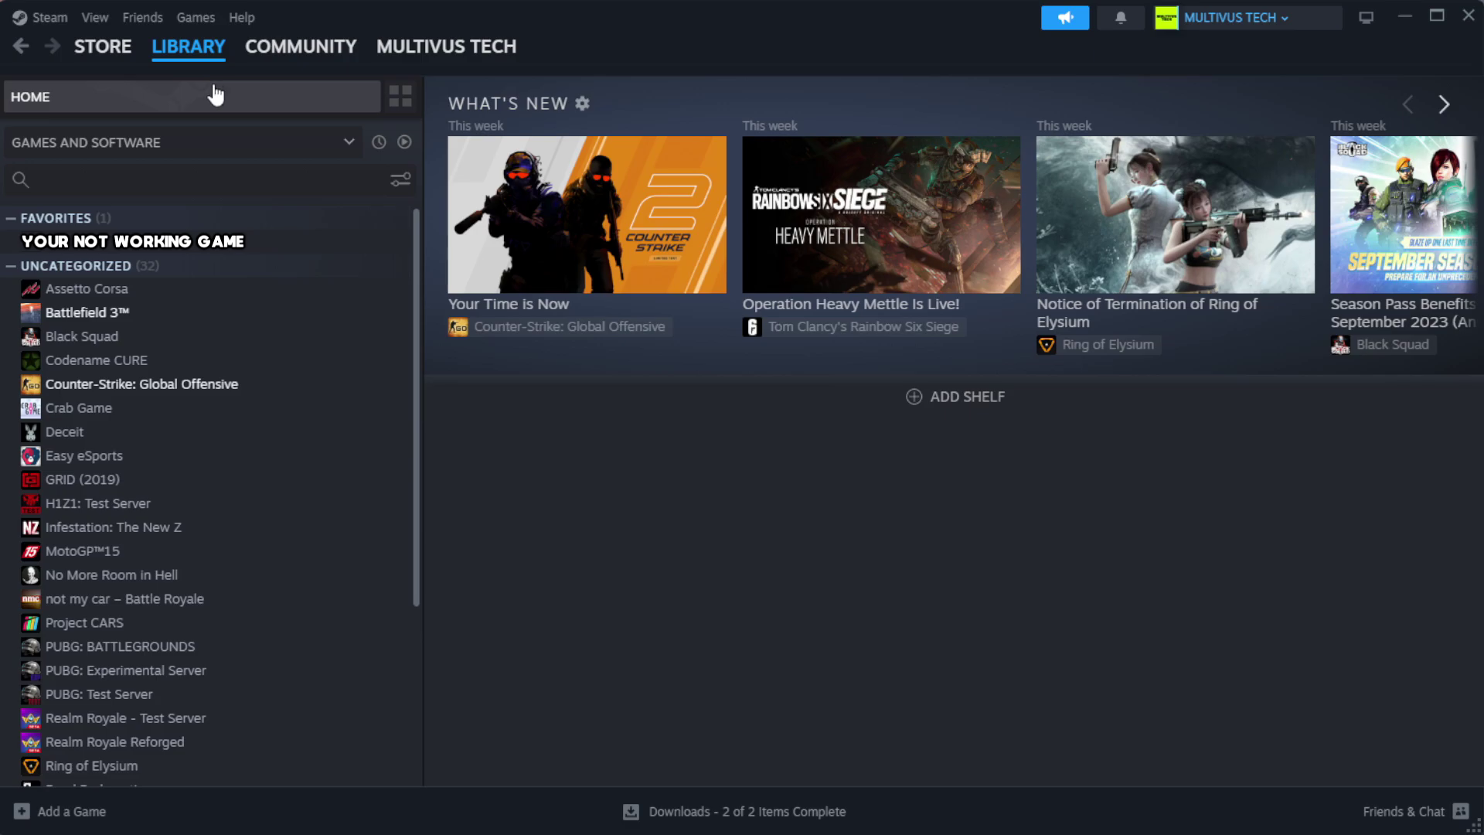
pyautogui.rightClick(364, 245)
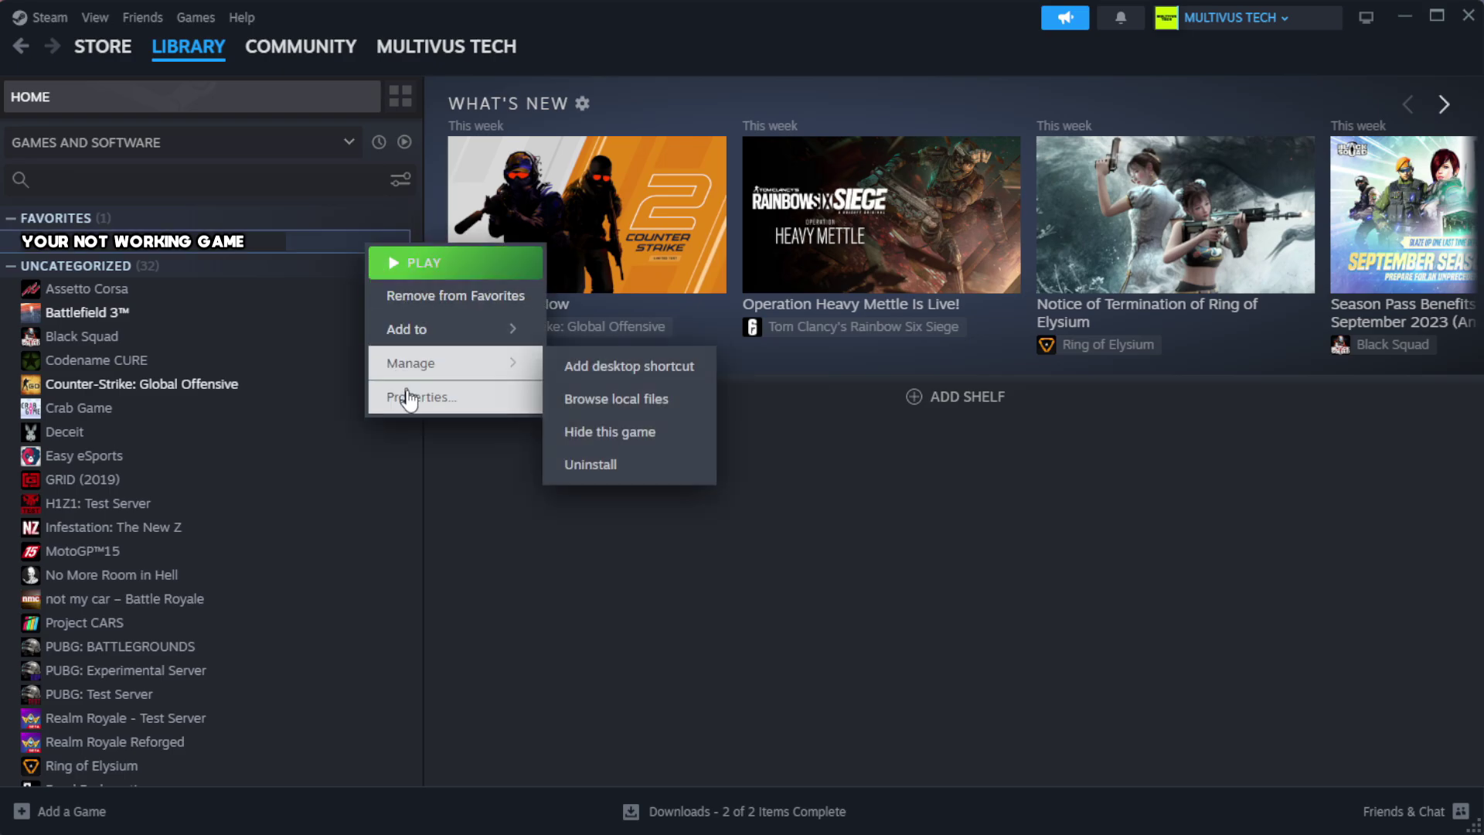
# Verify integrity of the game's installed files in its Properties, validating all 1039 files
pyautogui.click(458, 402)
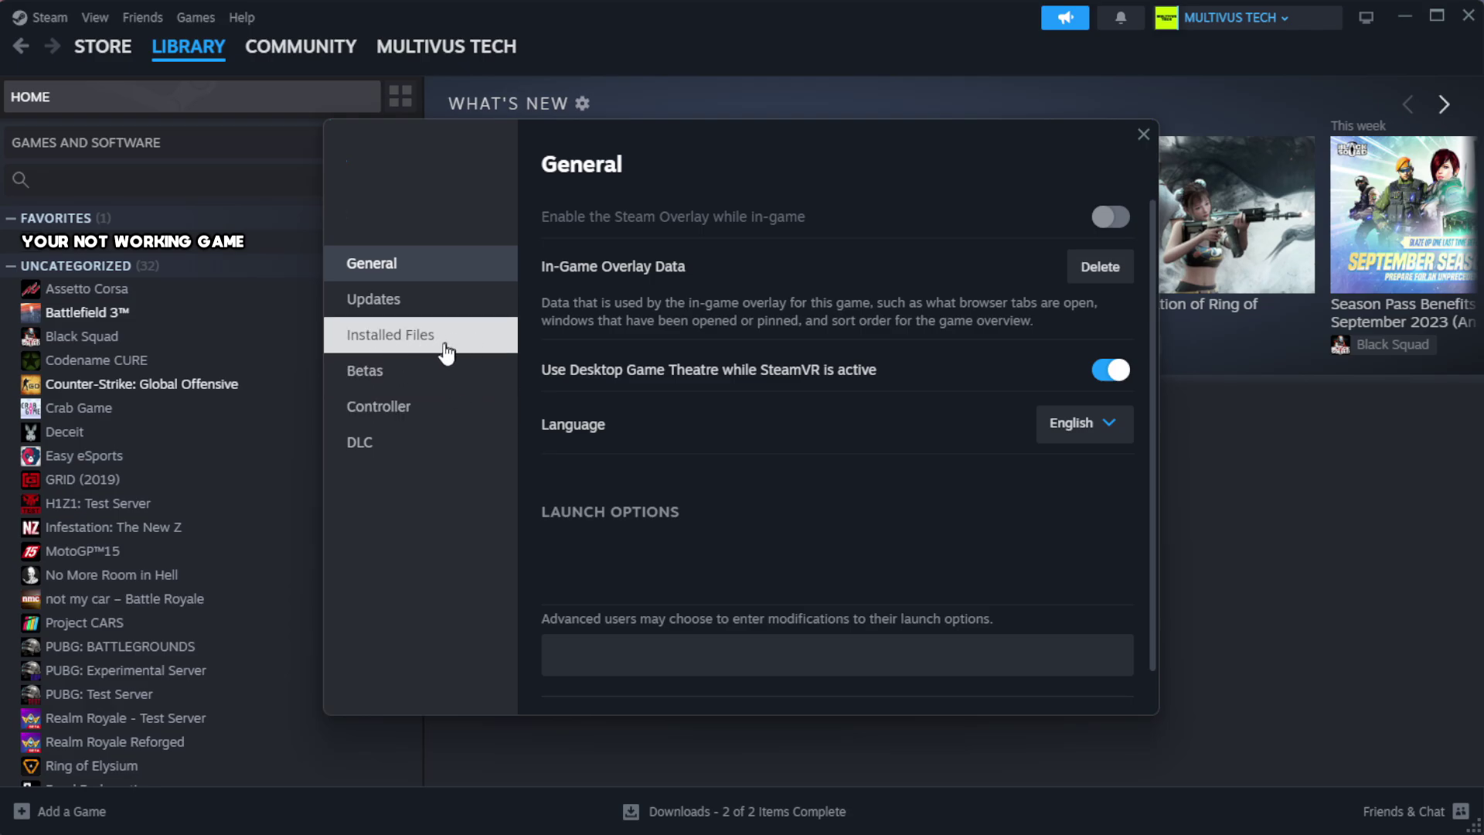
pyautogui.click(487, 352)
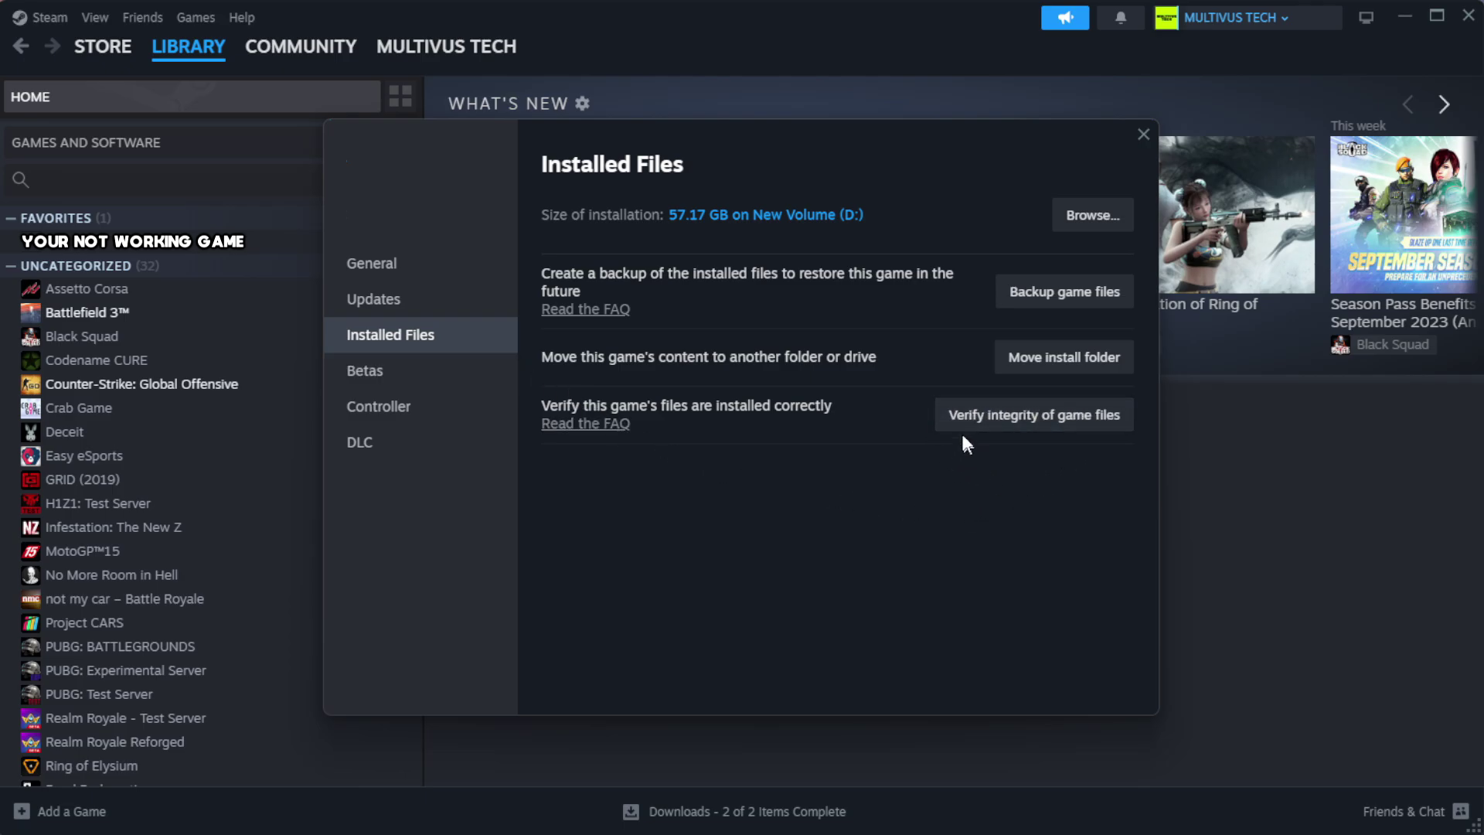
pyautogui.click(1042, 424)
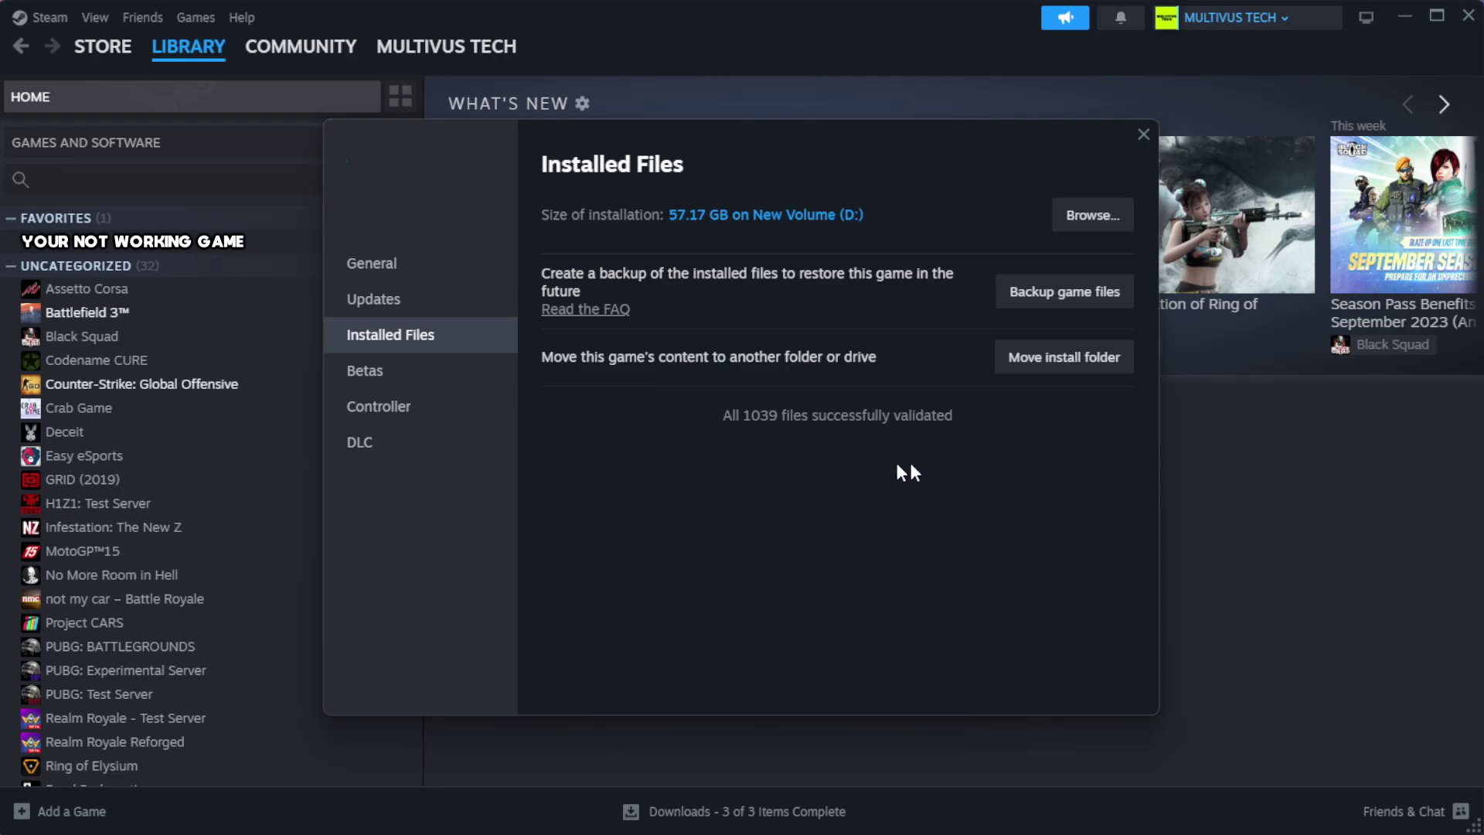
# Browse to the game's install folder and open the YOUR NOT WORKING GAME shortcut's Properties
pyautogui.click(1090, 217)
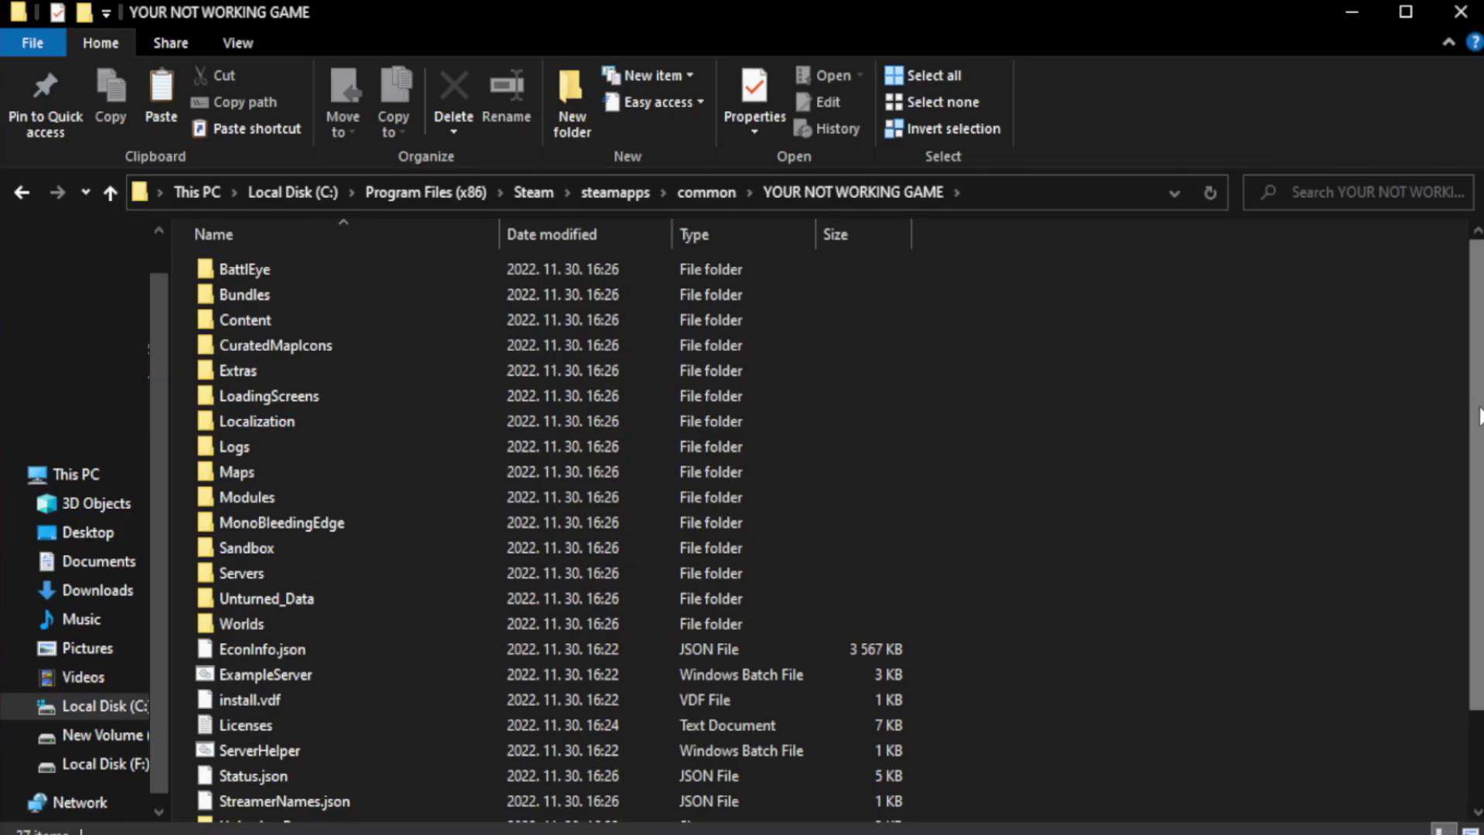
pyautogui.moveTo(1477, 463); pyautogui.dragTo(1480, 554)
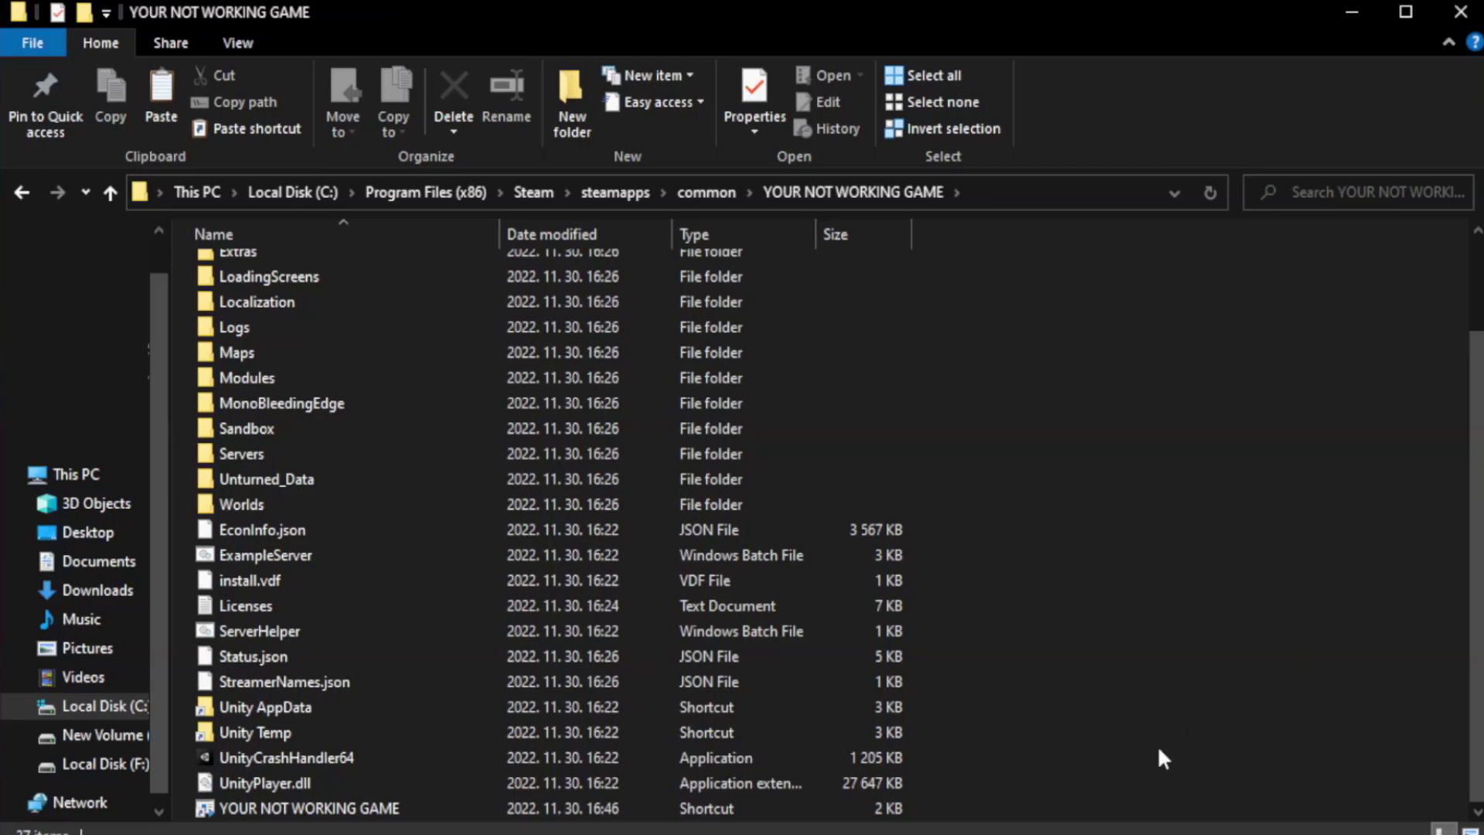
pyautogui.click(541, 811)
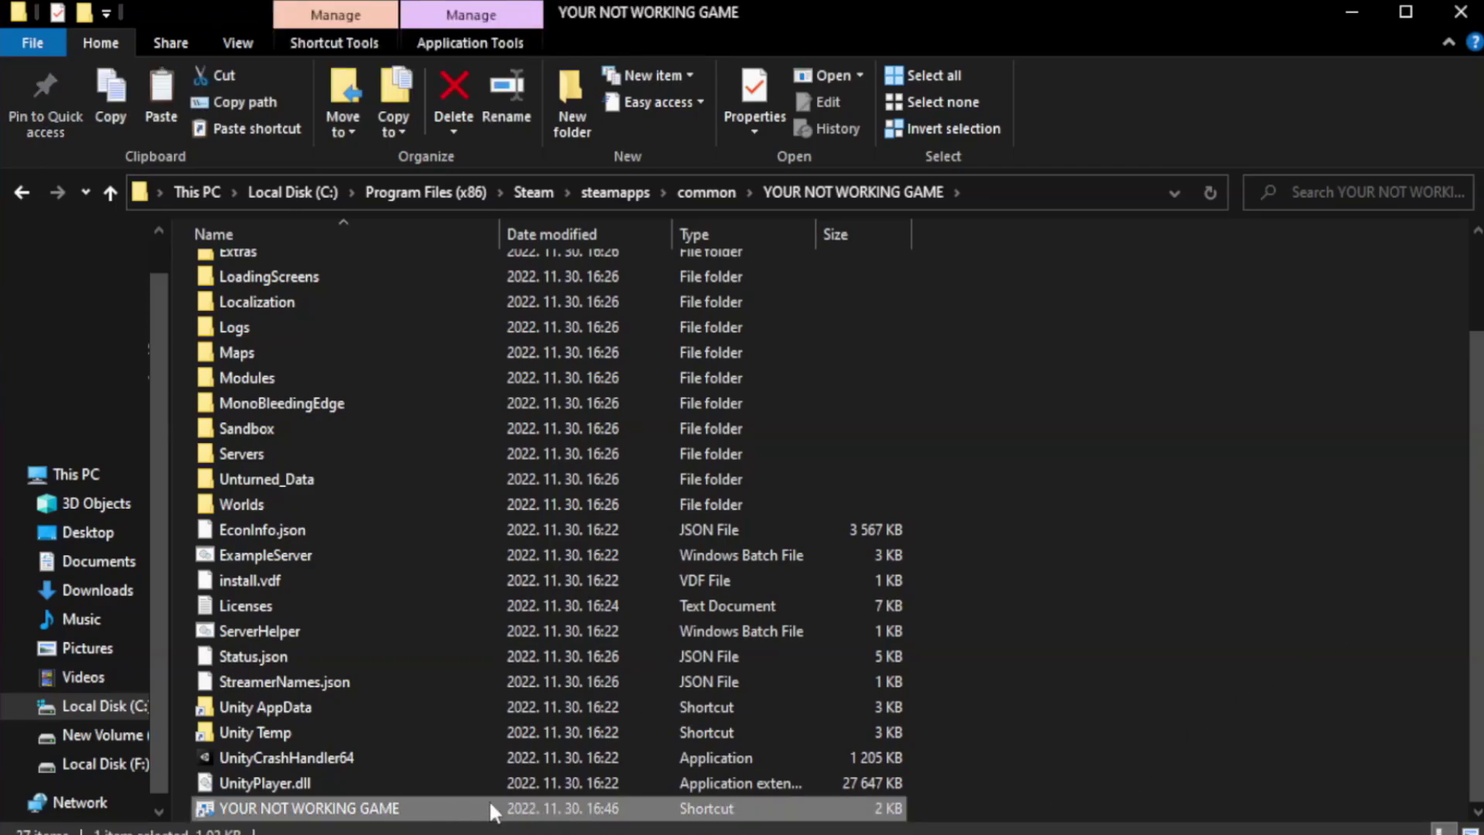
pyautogui.rightClick(497, 810)
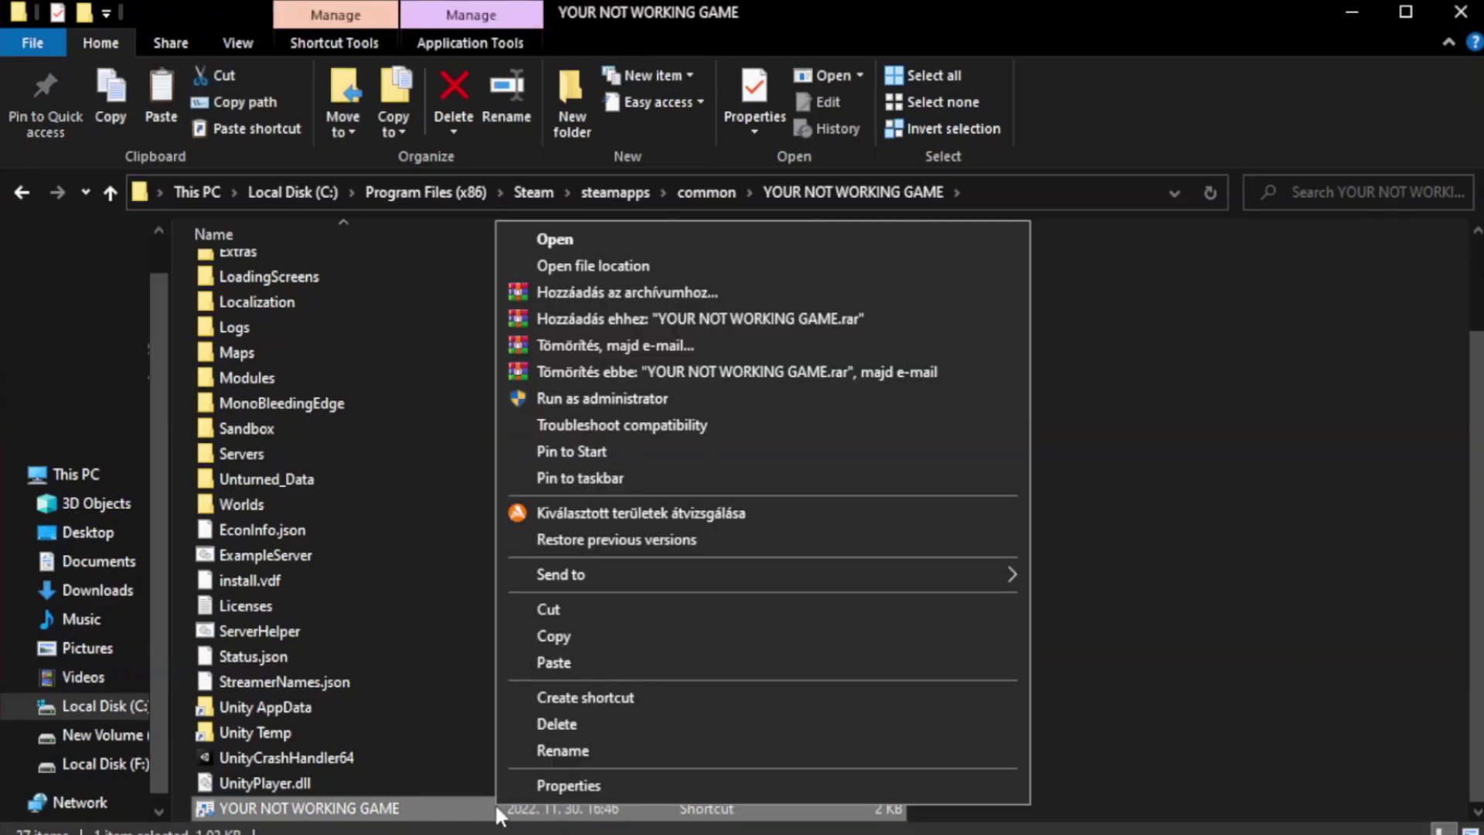
pyautogui.click(757, 786)
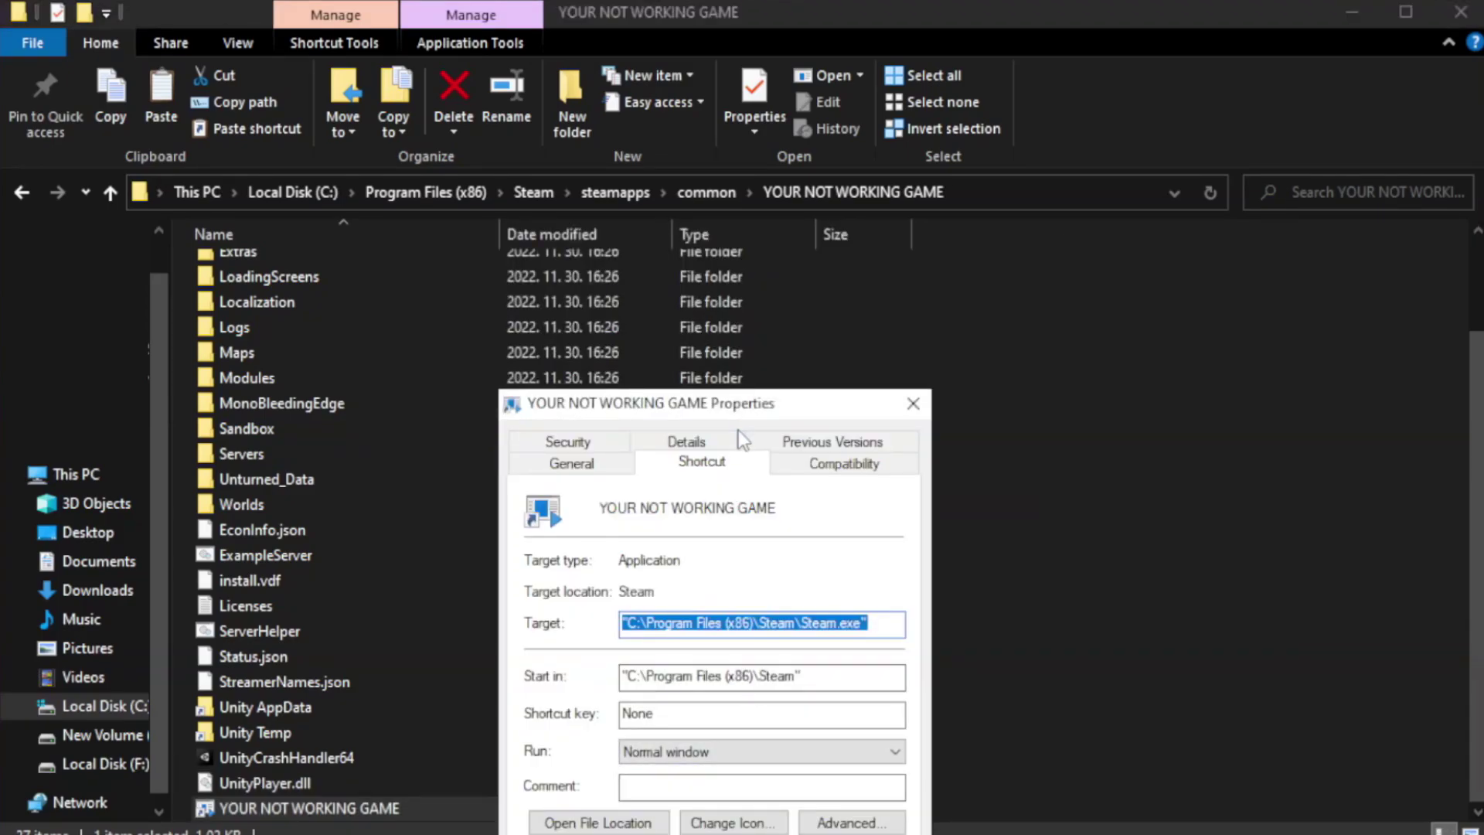
pyautogui.moveTo(746, 411); pyautogui.dragTo(744, 152)
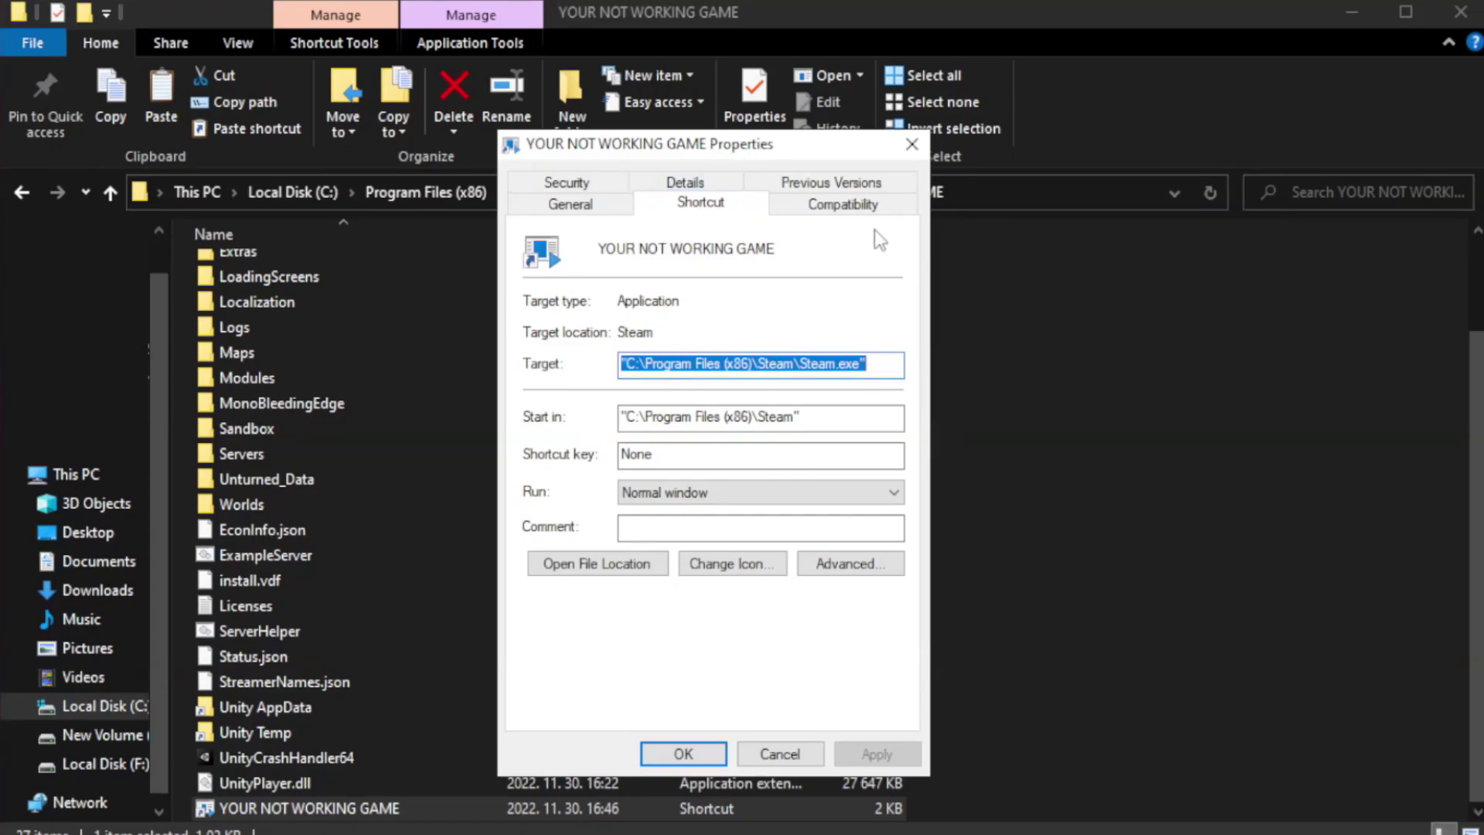
# Set the shortcut to Windows 8 compatibility, run as administrator, fullscreen optimizations disabled, and save
pyautogui.click(836, 208)
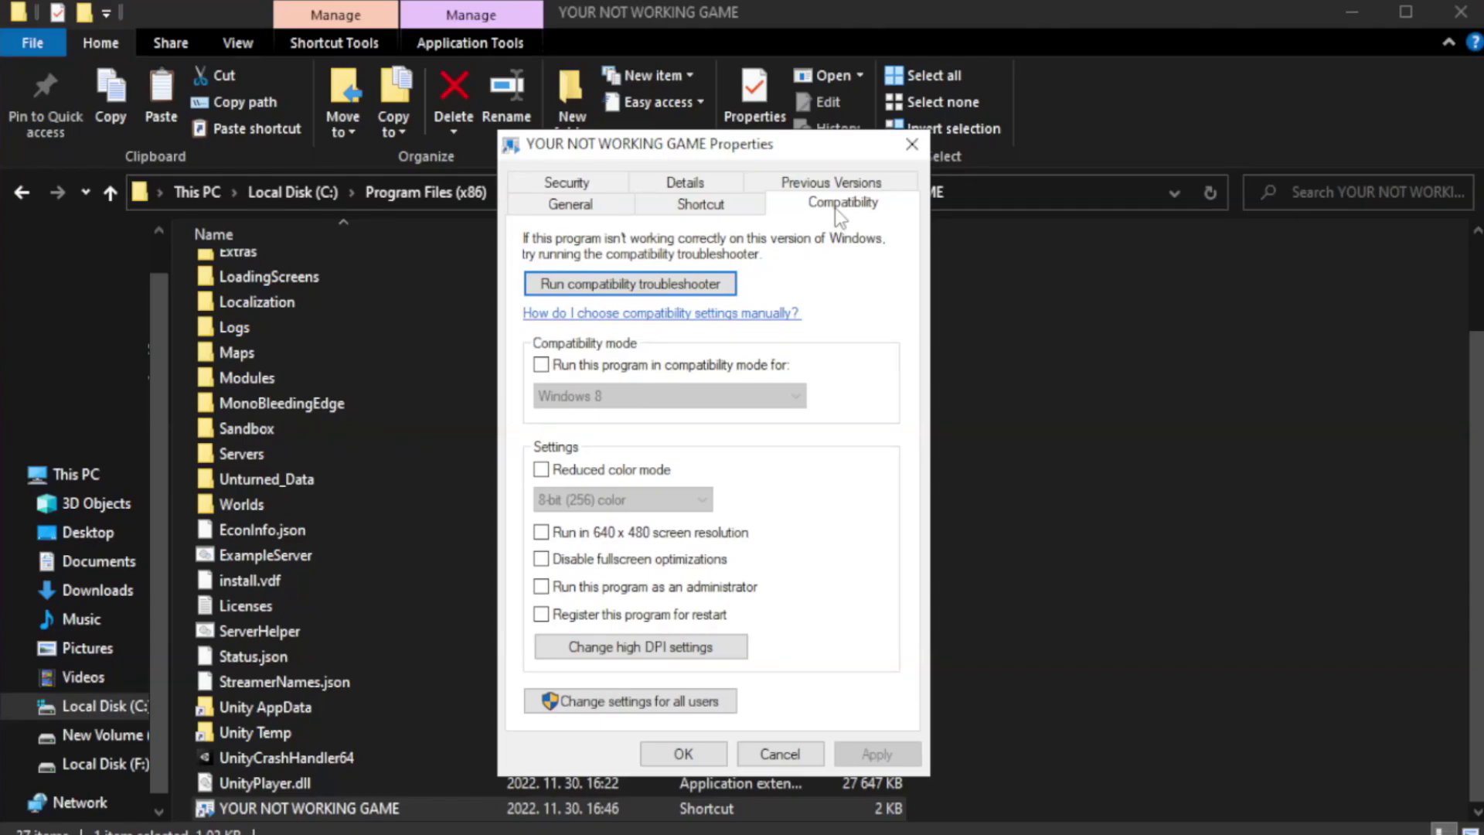
pyautogui.click(589, 370)
pyautogui.click(632, 391)
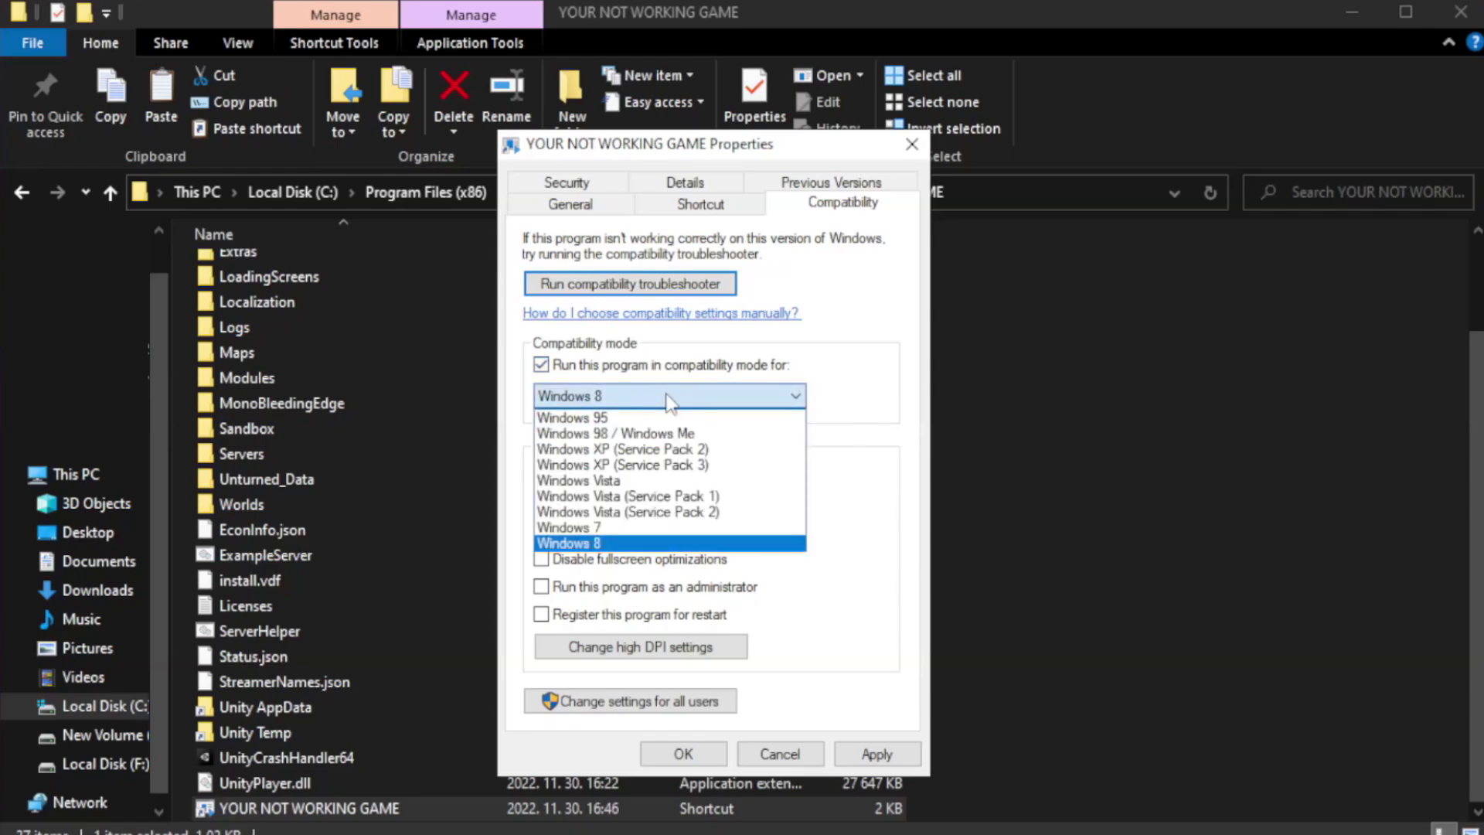
pyautogui.click(628, 543)
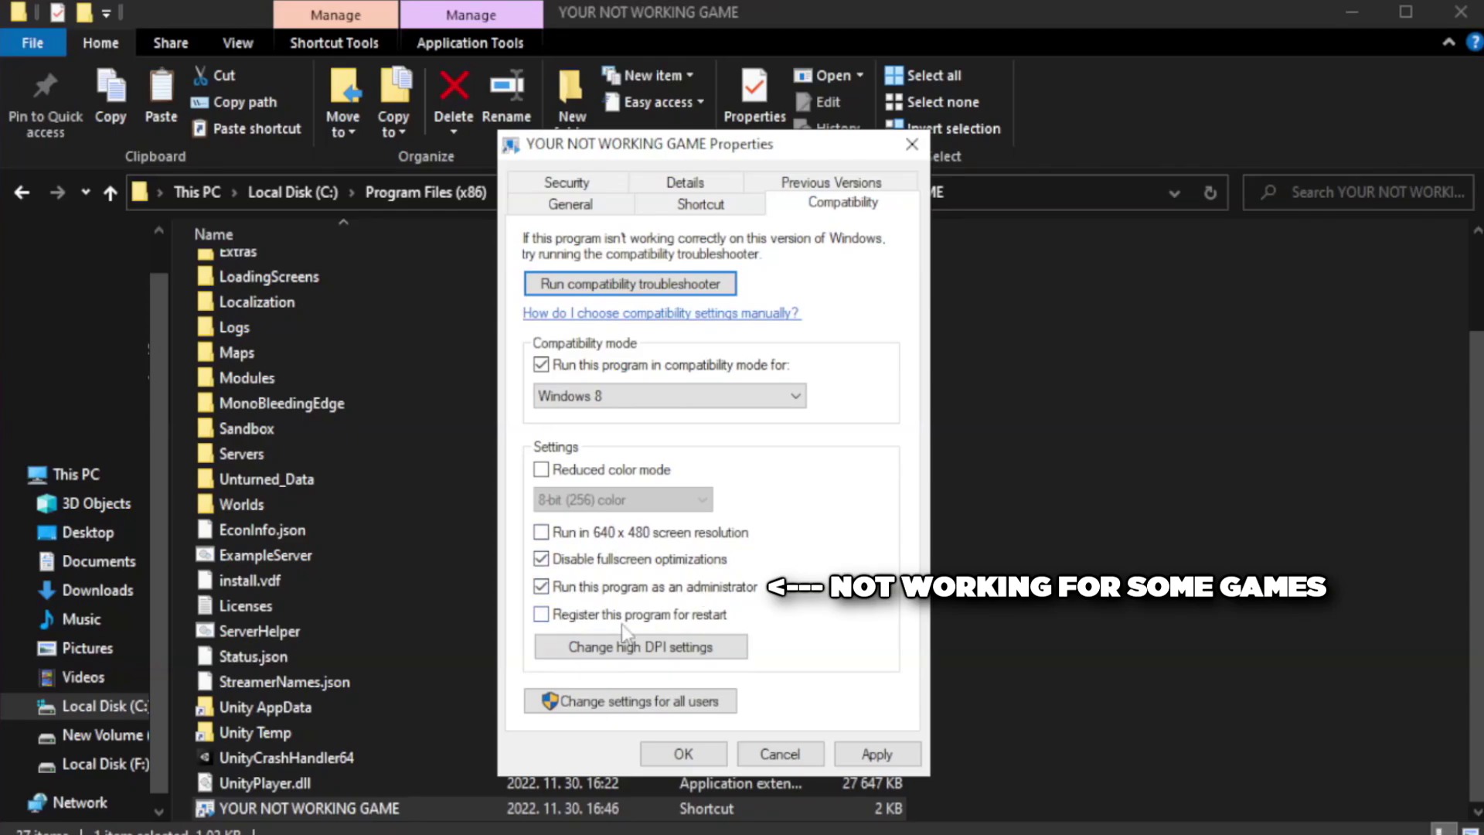
pyautogui.click(875, 754)
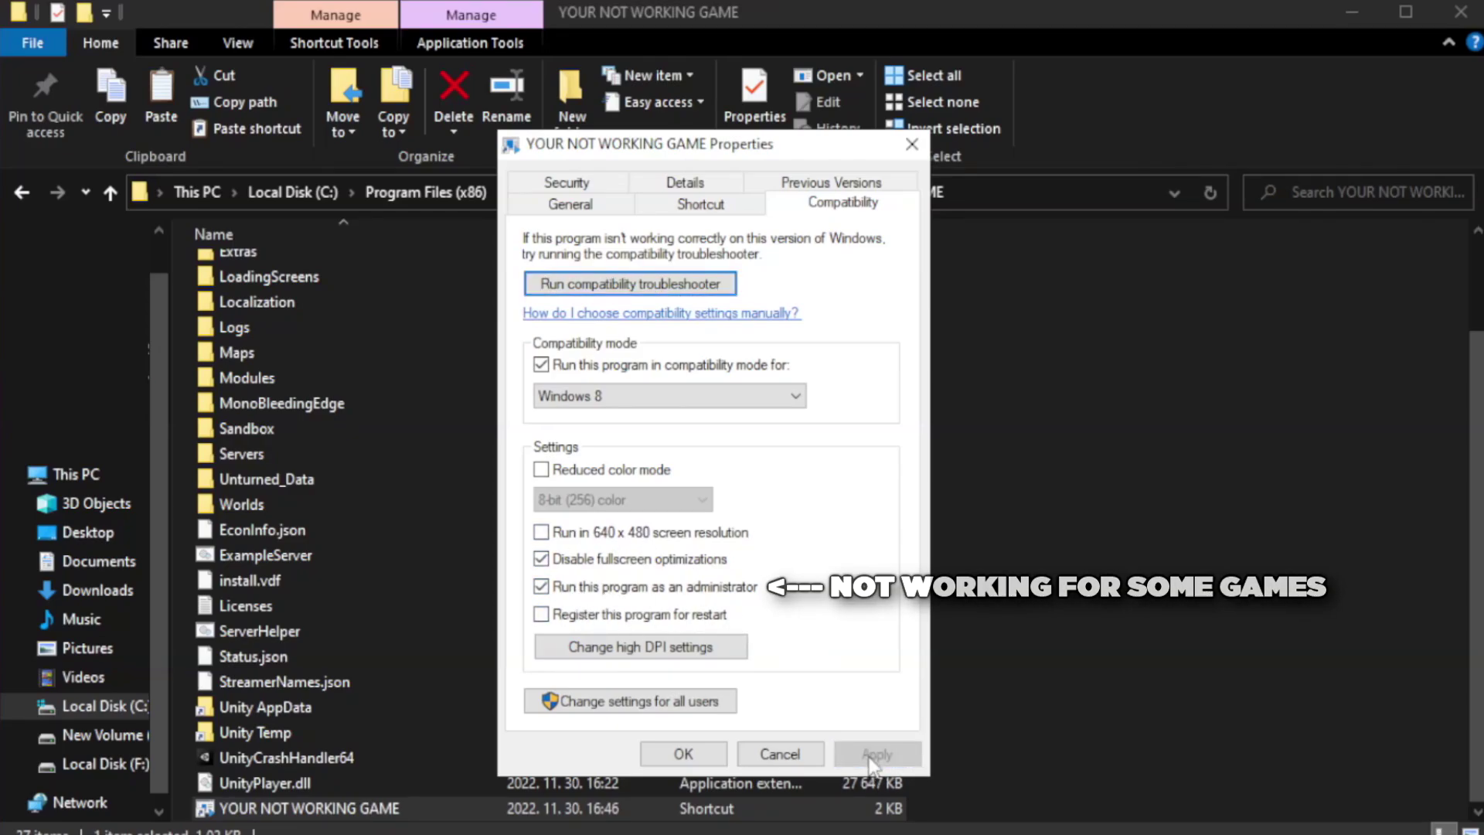
pyautogui.click(682, 754)
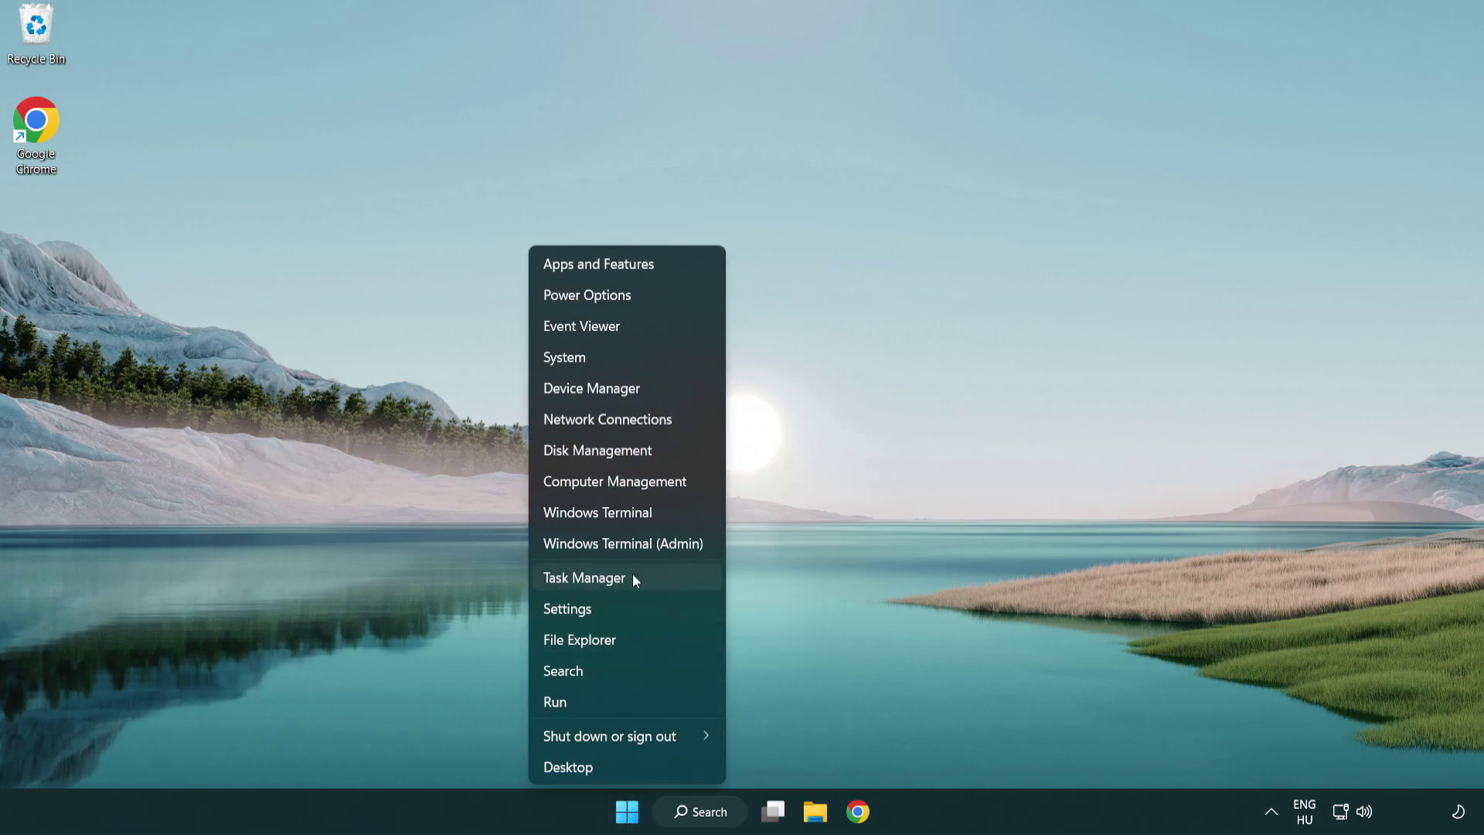
# In Task Manager's Startup apps, disable Terminal, Phone Link, Cortana and Windows Security notifications
pyautogui.click(656, 585)
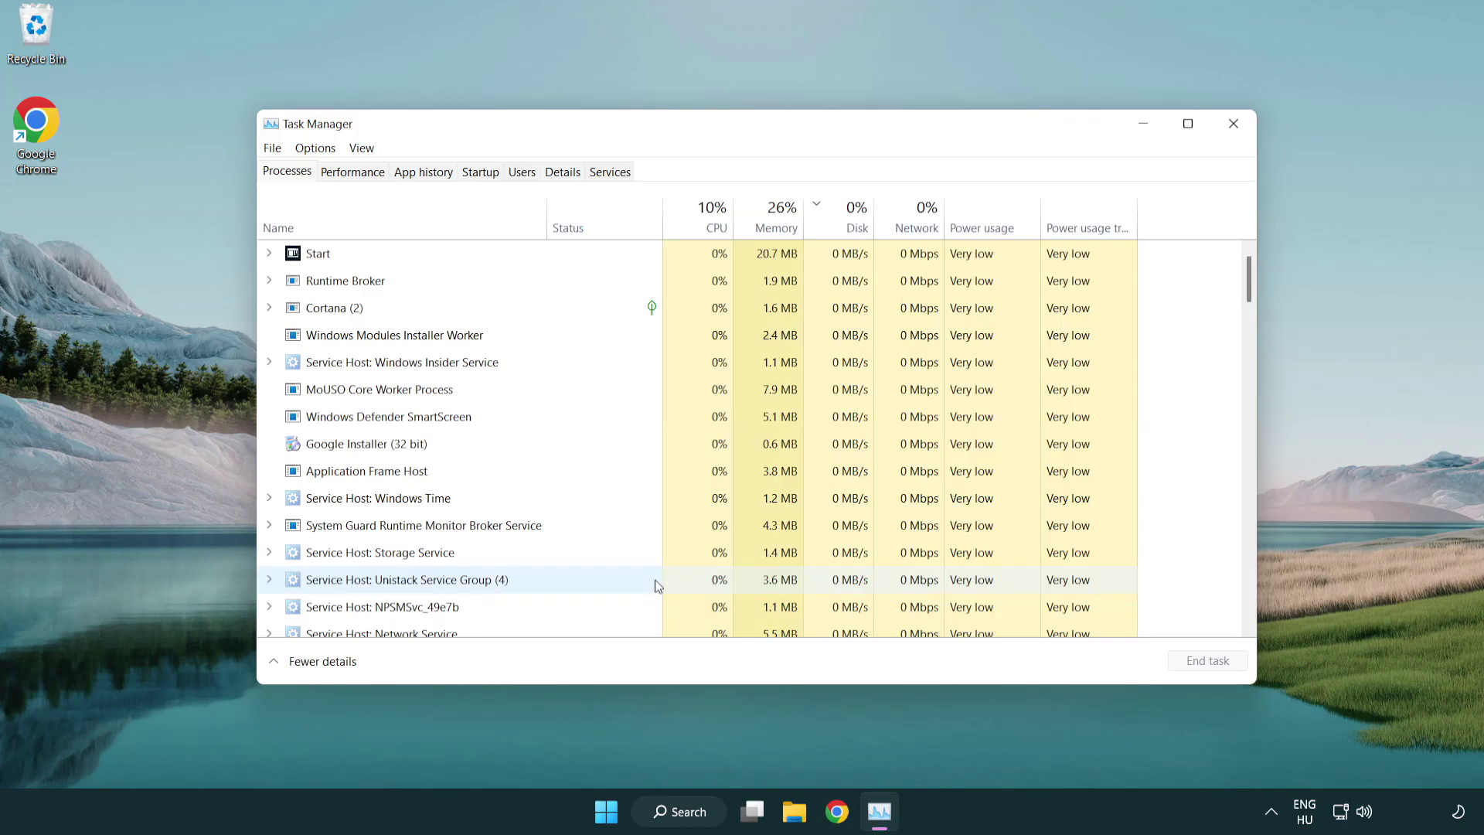
pyautogui.click(481, 173)
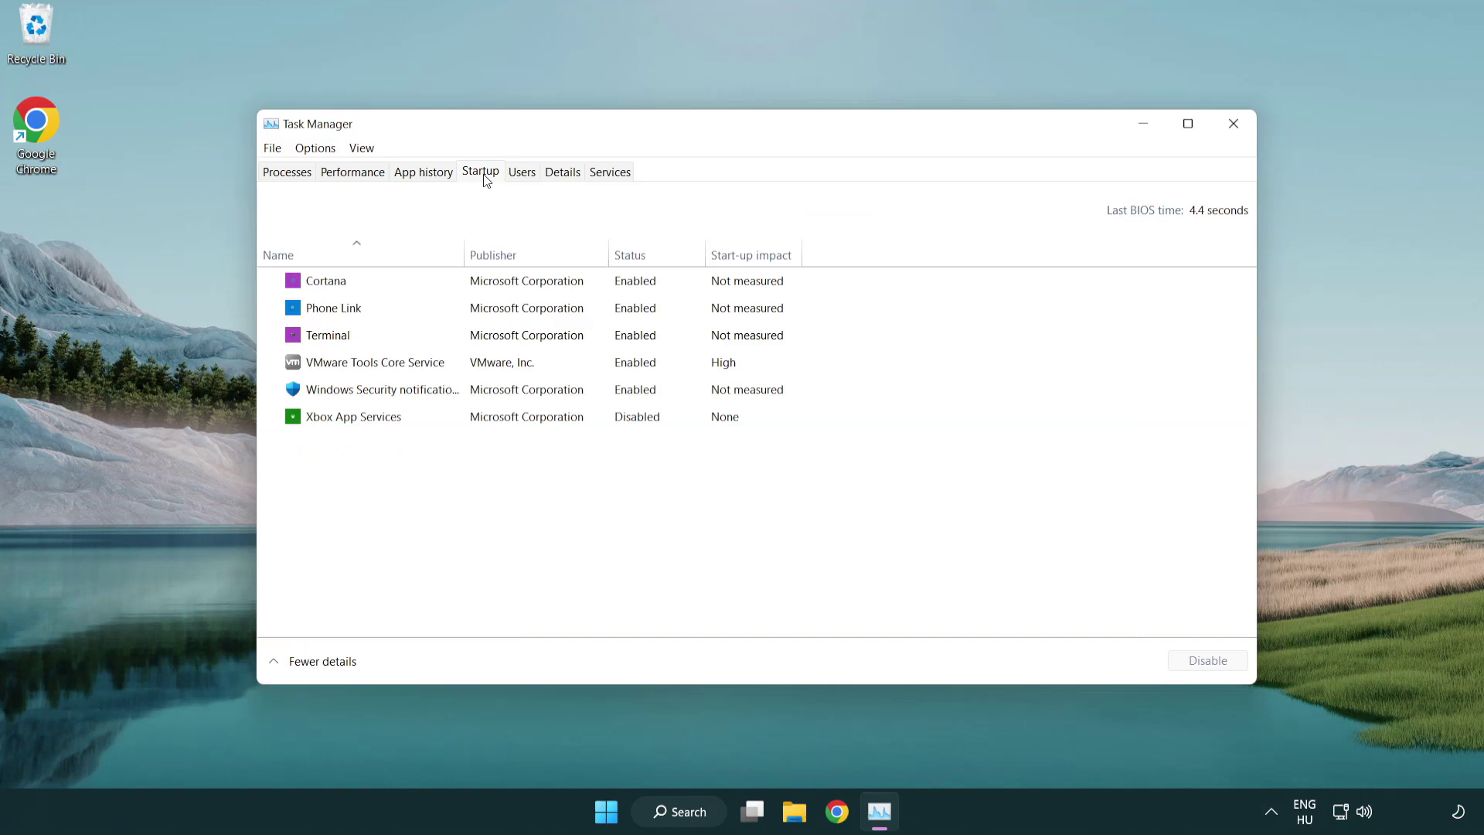
pyautogui.click(486, 338)
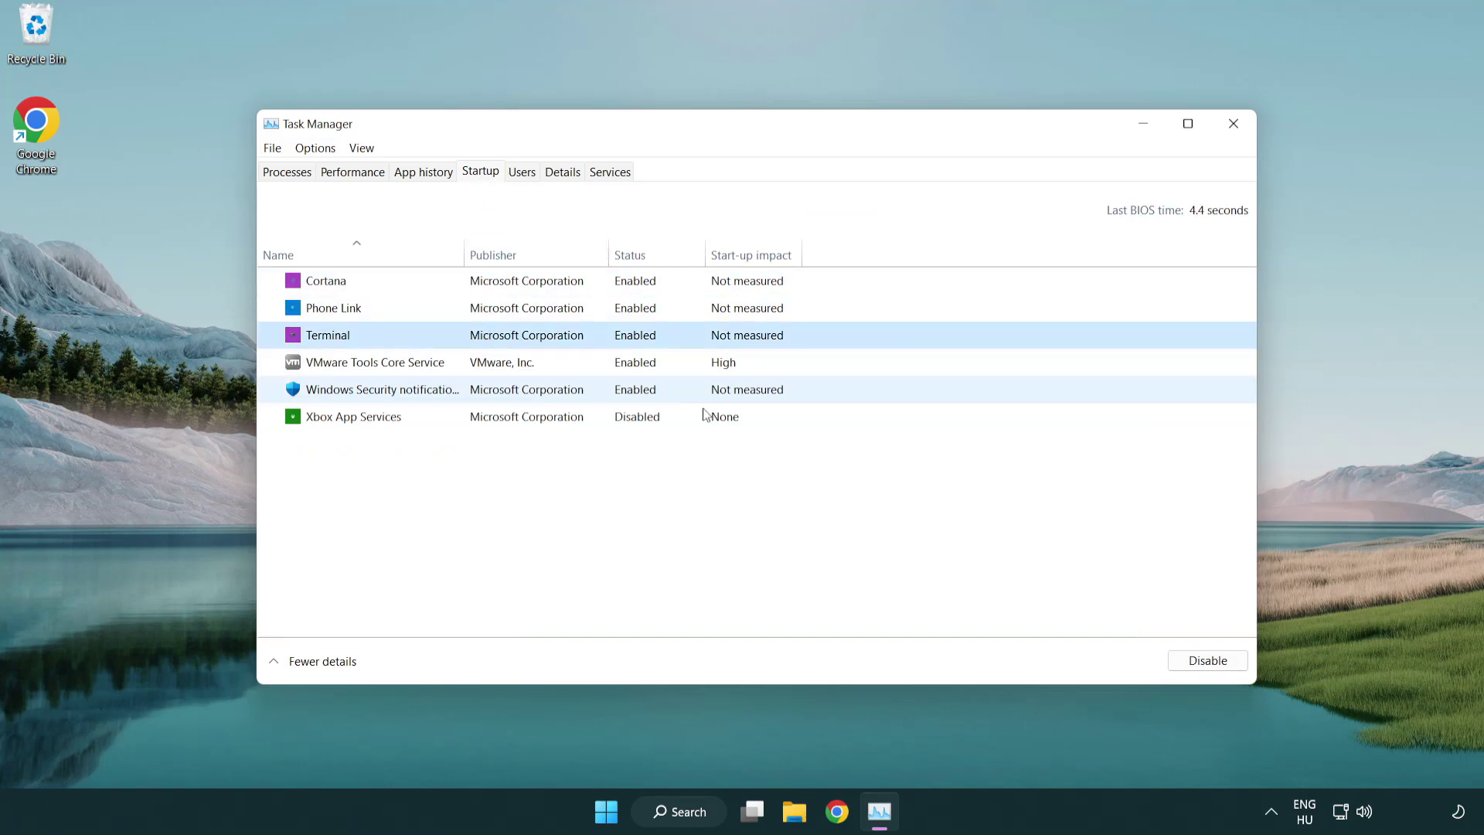
pyautogui.click(1182, 661)
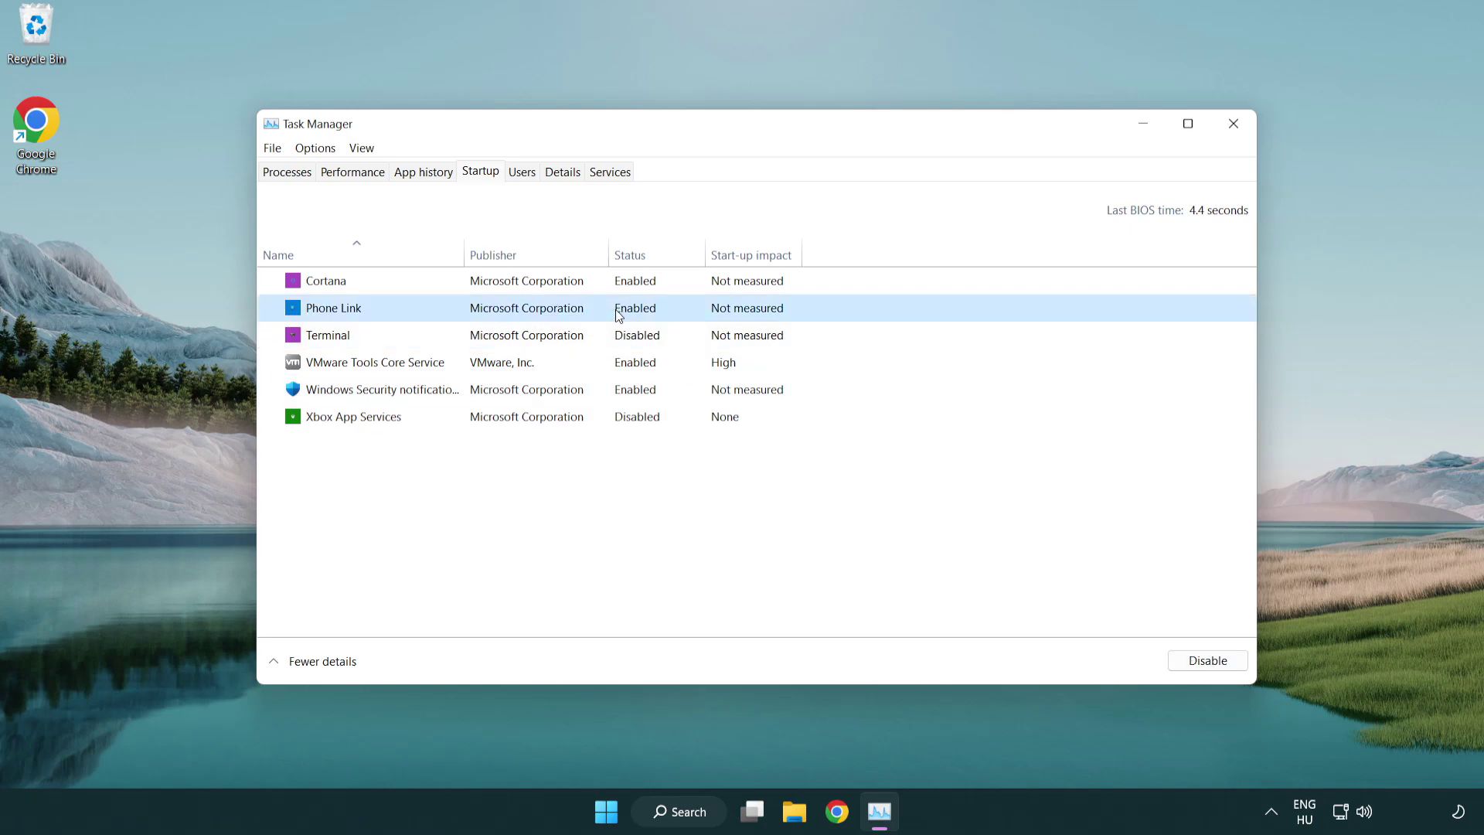
pyautogui.click(1182, 660)
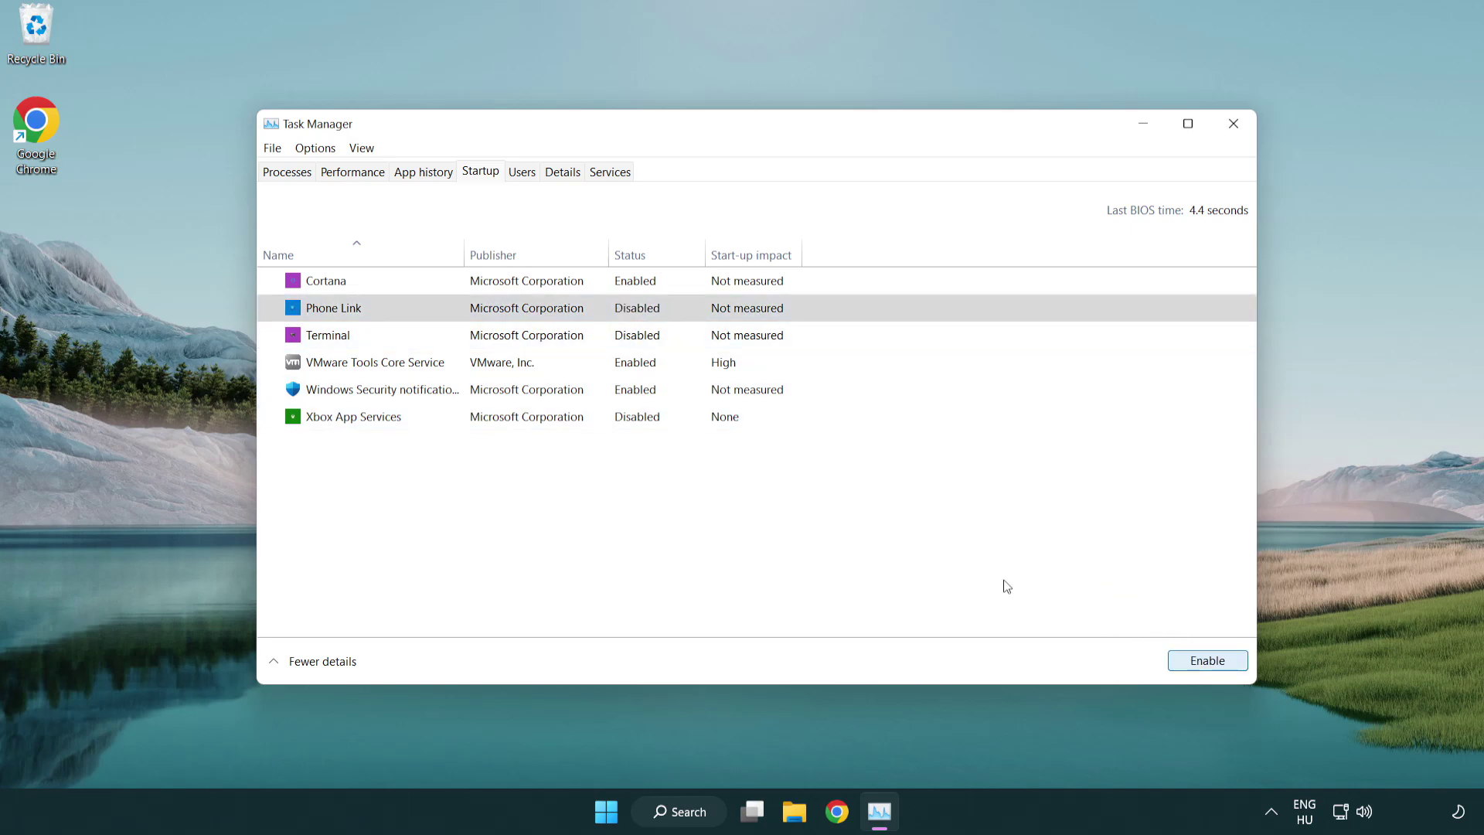
pyautogui.click(530, 287)
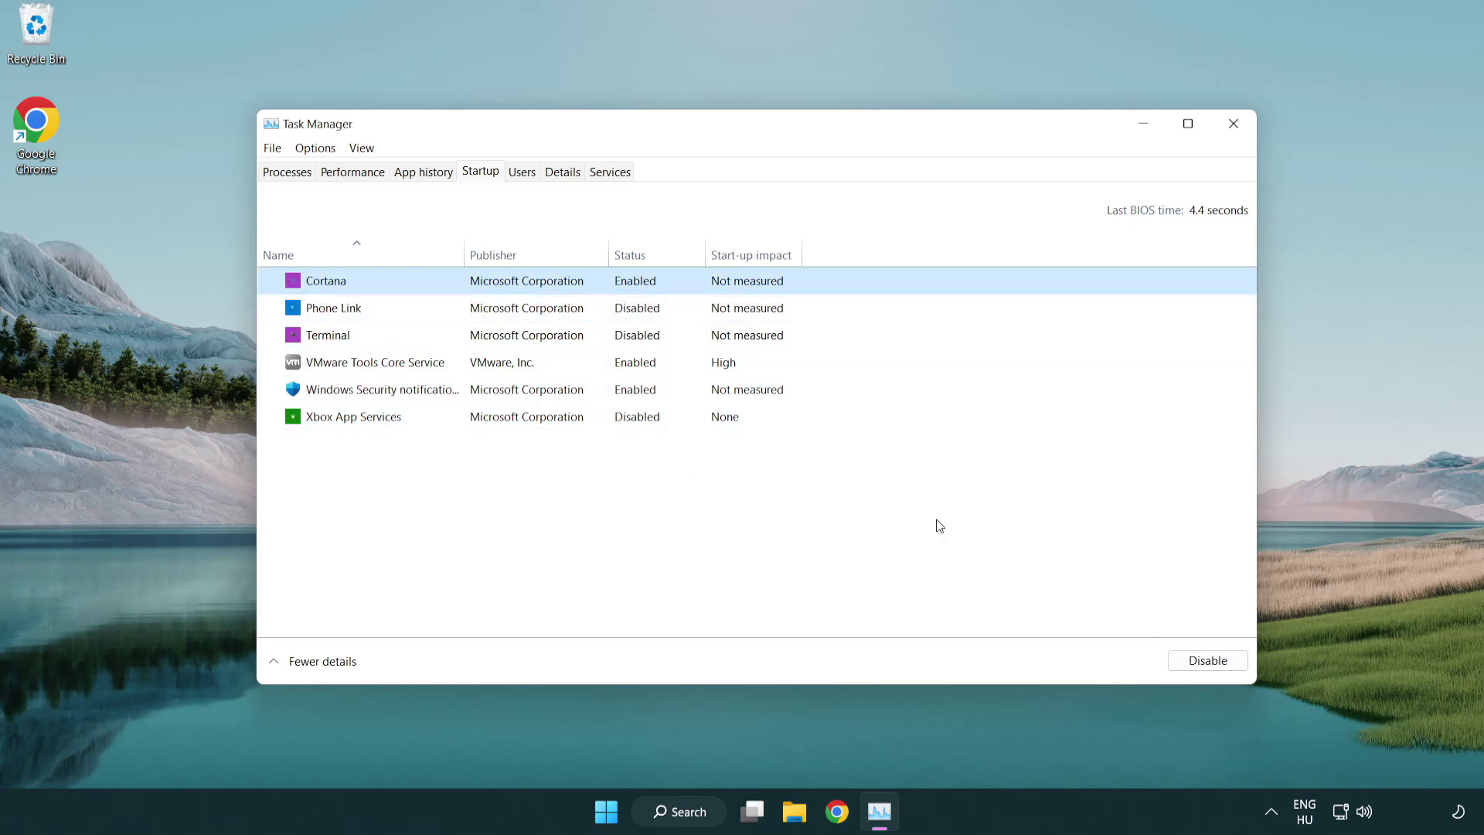
pyautogui.click(1206, 661)
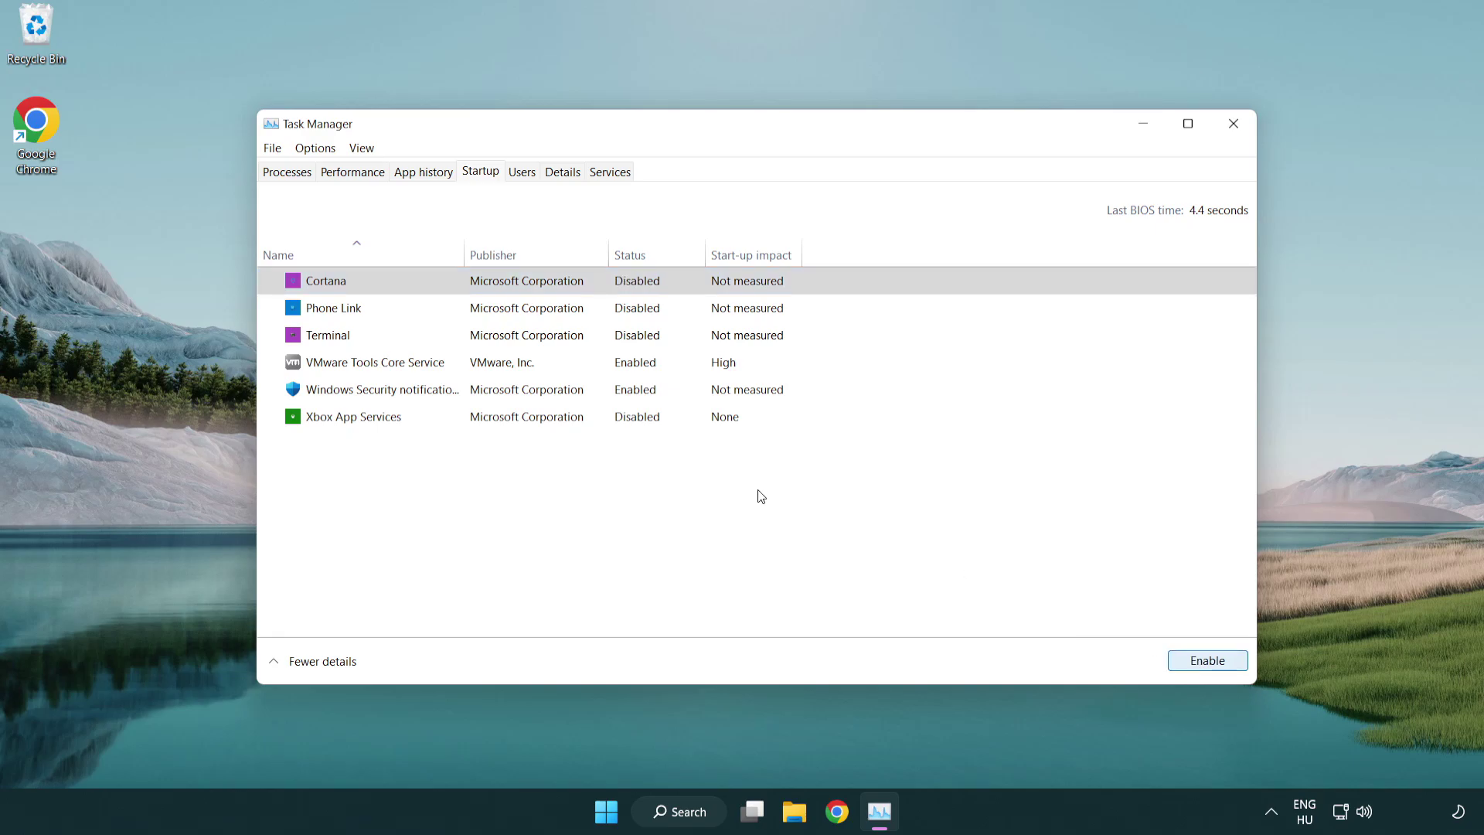
pyautogui.click(703, 395)
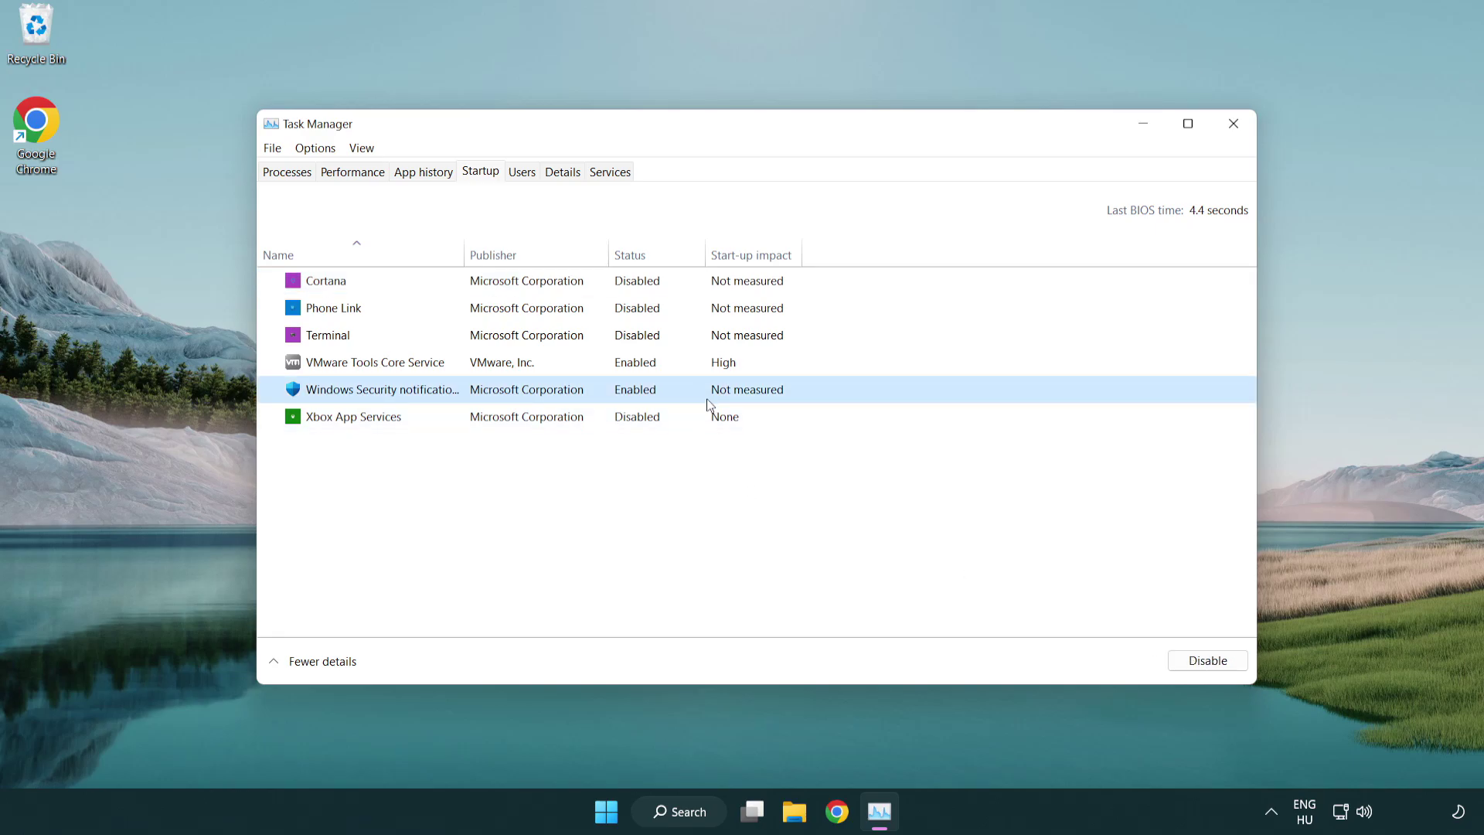
pyautogui.click(1200, 666)
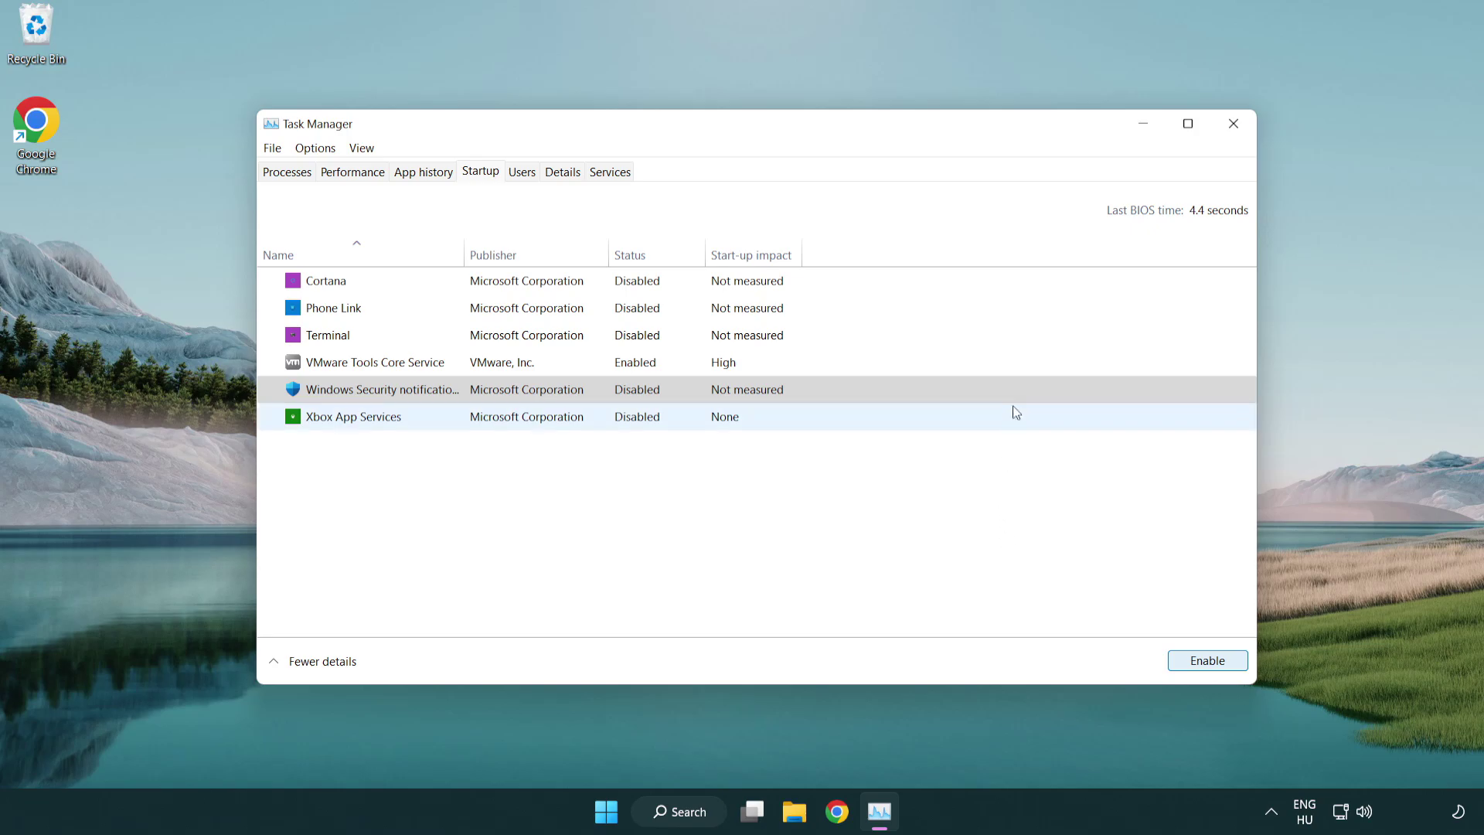
pyautogui.click(1236, 130)
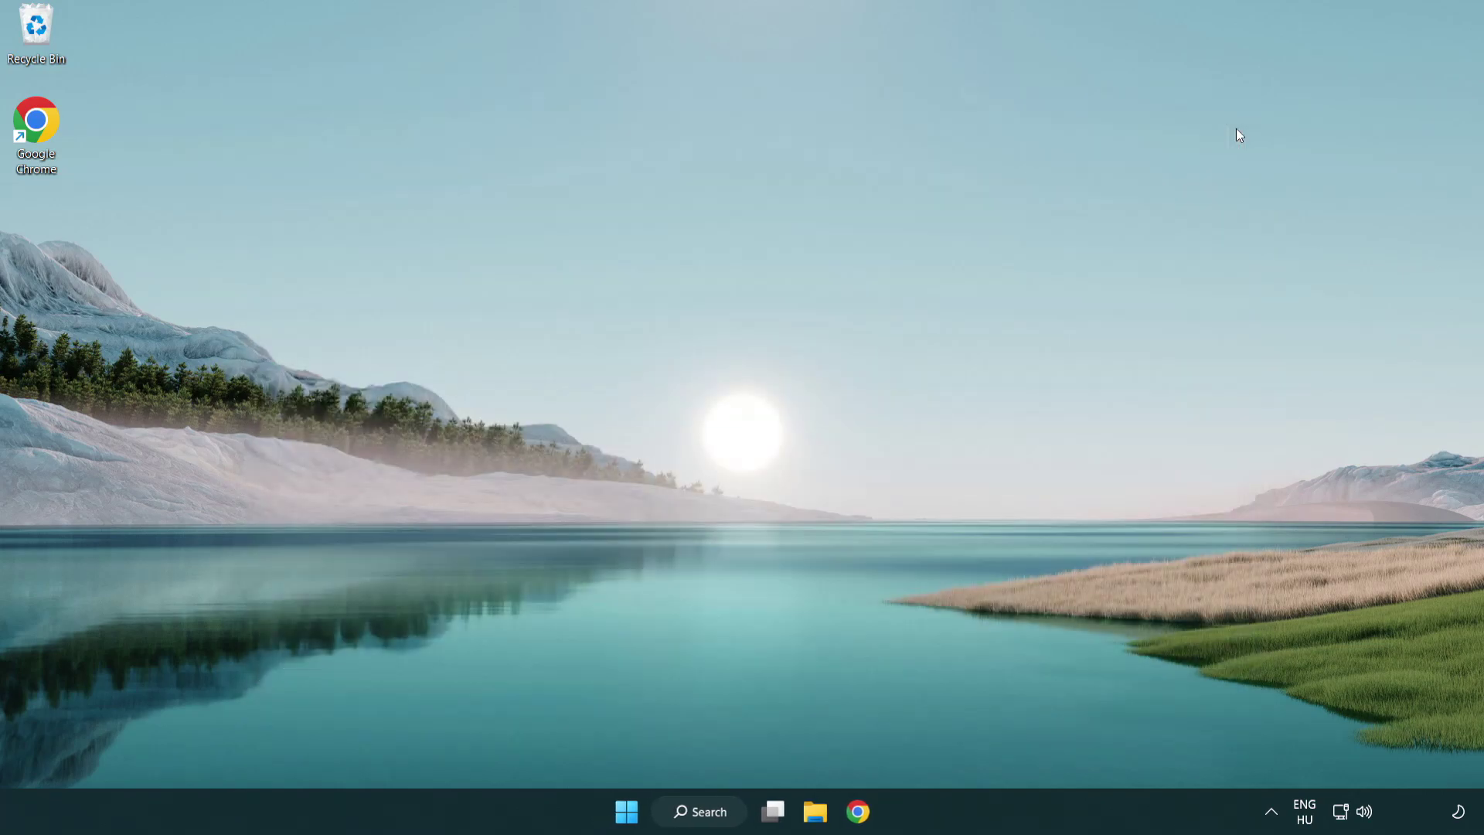
# Back in Chrome, download the DirectX End-User Runtime Web Installer and run dxwebsetup.exe
pyautogui.click(864, 827)
pyautogui.scroll(2, 614, 651)
pyautogui.scroll(1, 614, 651)
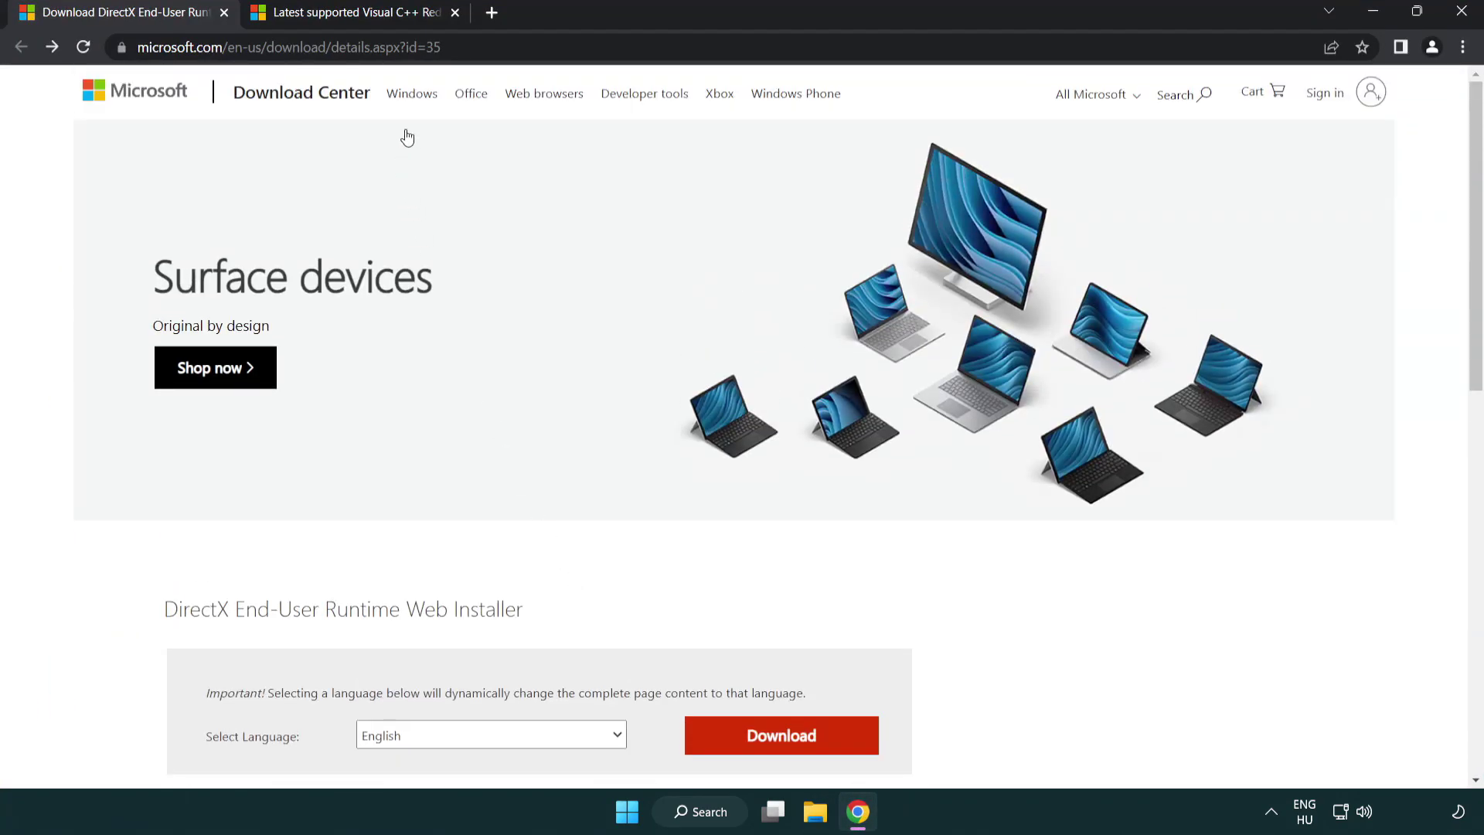
pyautogui.click(641, 48)
pyautogui.click(640, 51)
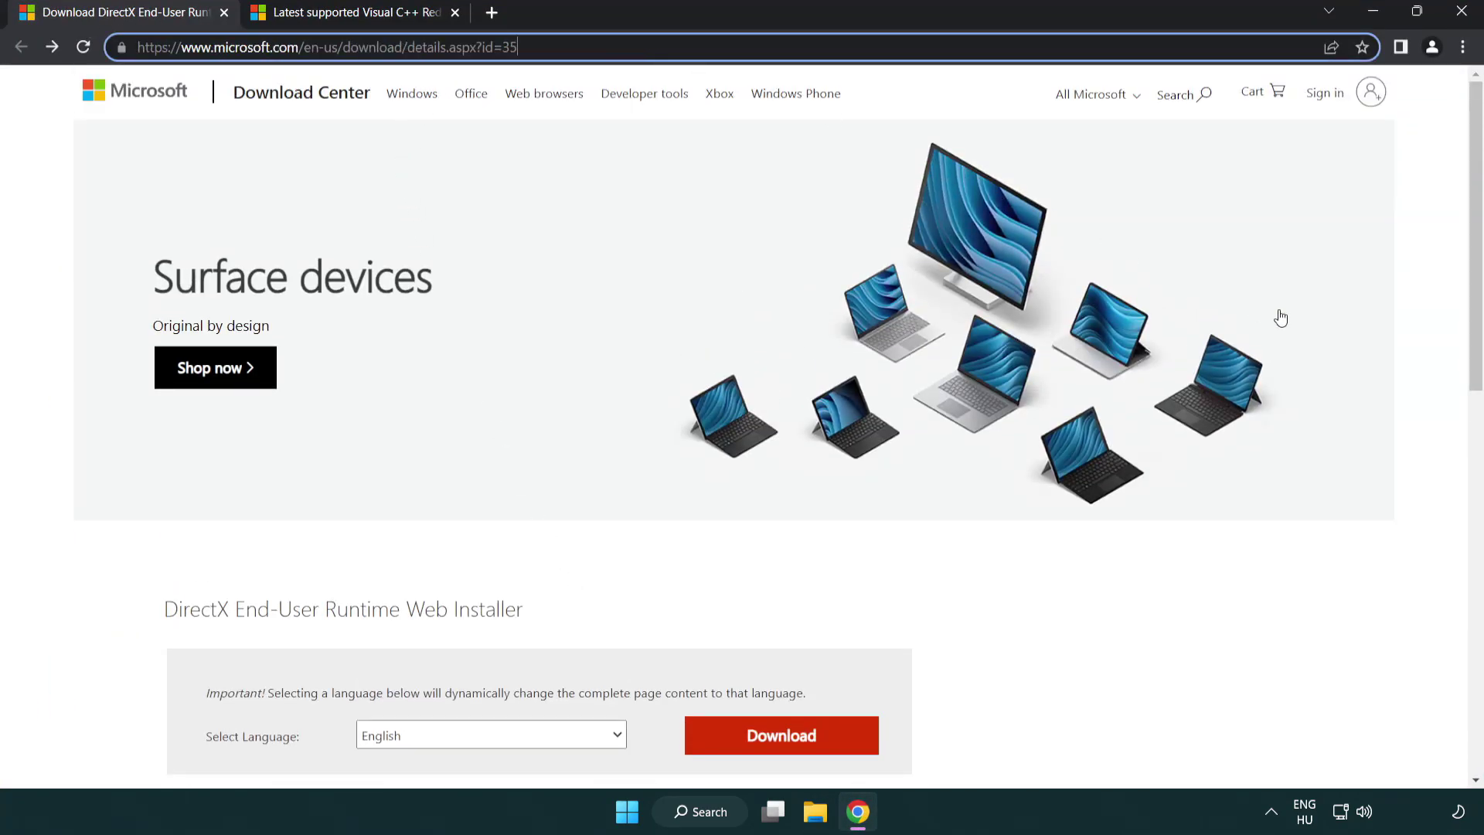
pyautogui.click(1423, 337)
pyautogui.moveTo(1474, 336); pyautogui.dragTo(1460, 430)
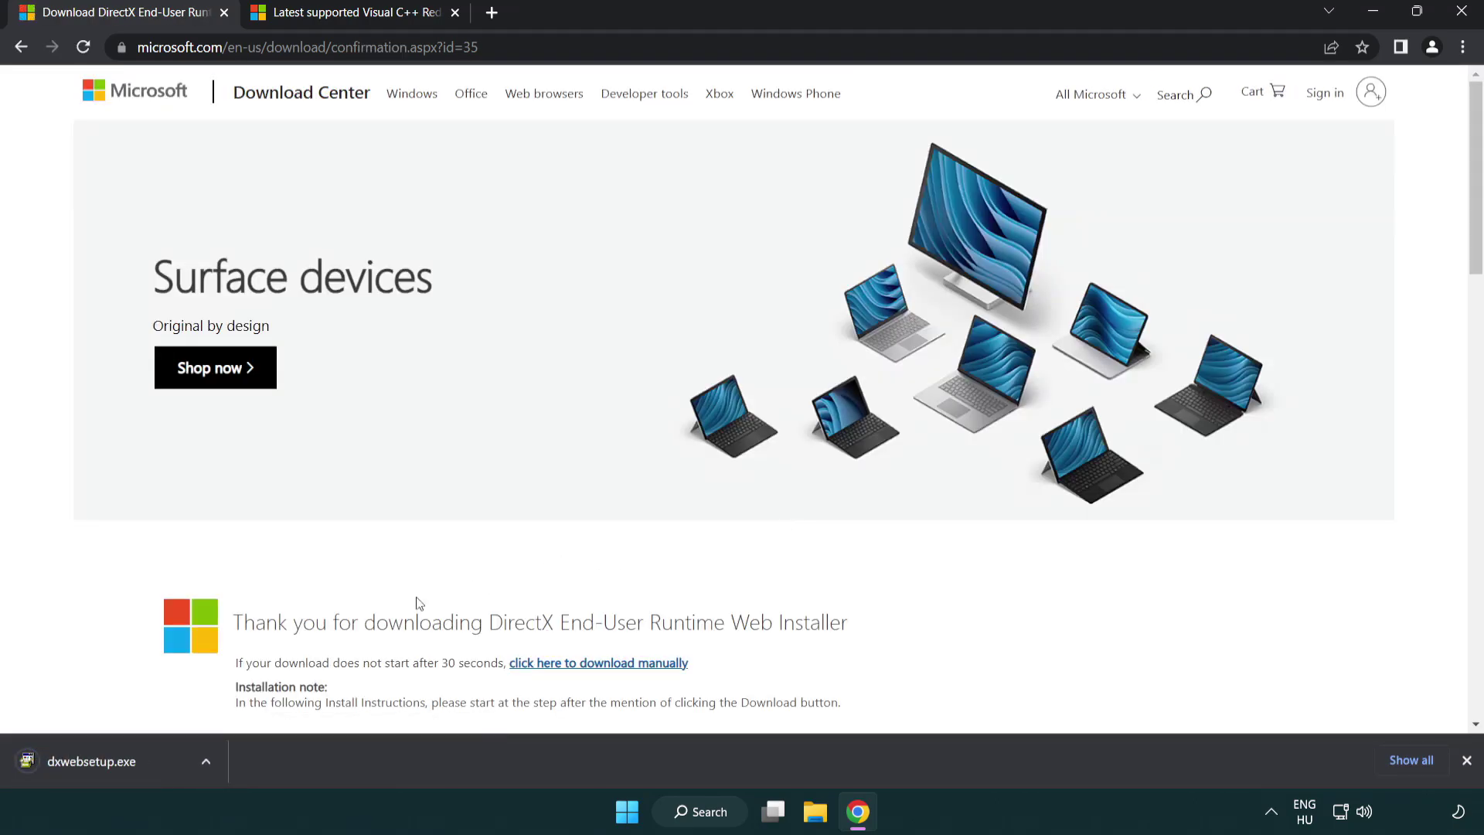
pyautogui.click(95, 763)
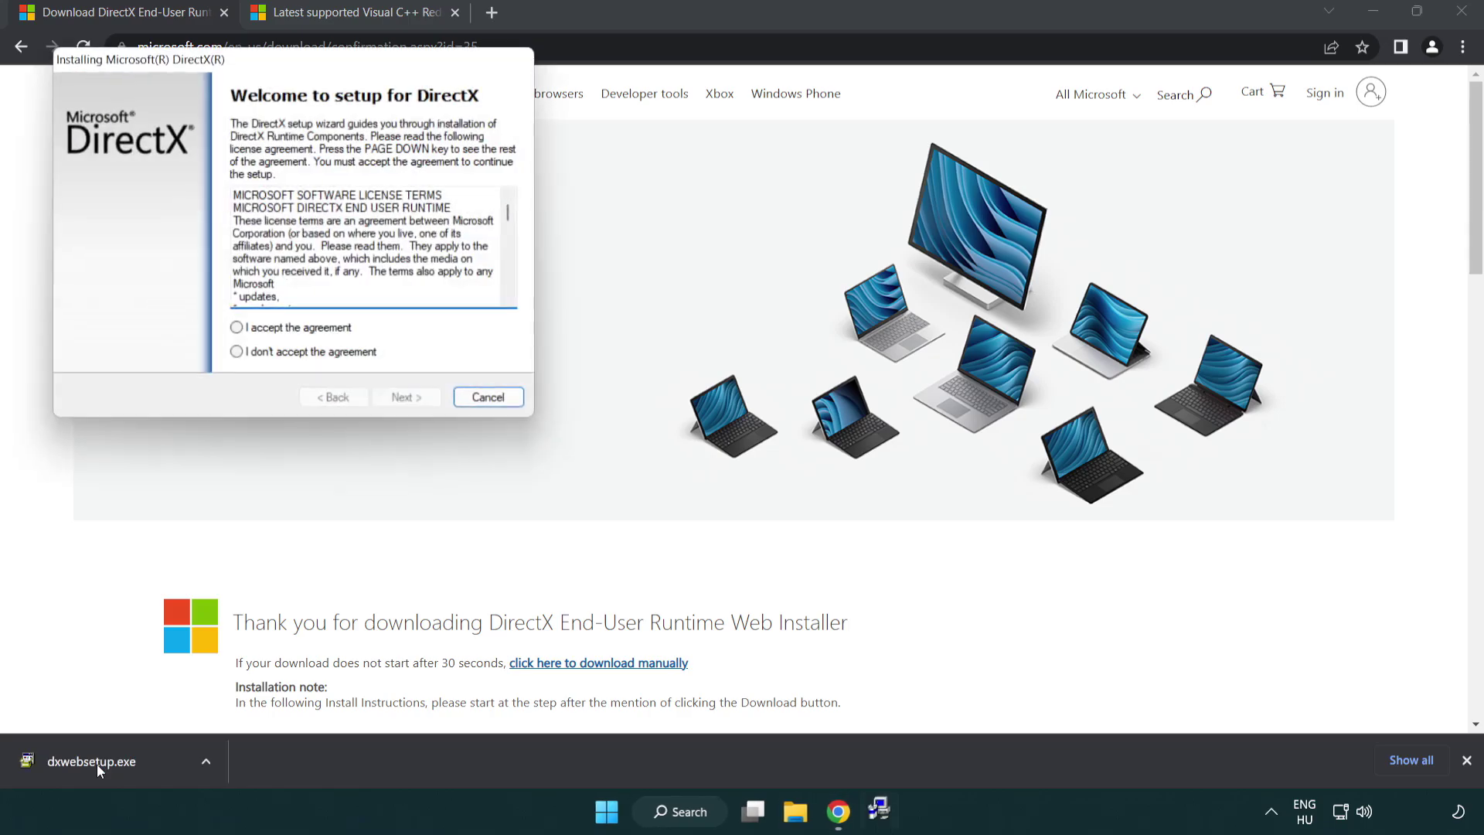
# Accept the DirectX licence, skip the Bing Bar, and finish setup (newer DirectX already installed)
pyautogui.moveTo(224, 66); pyautogui.dragTo(651, 230)
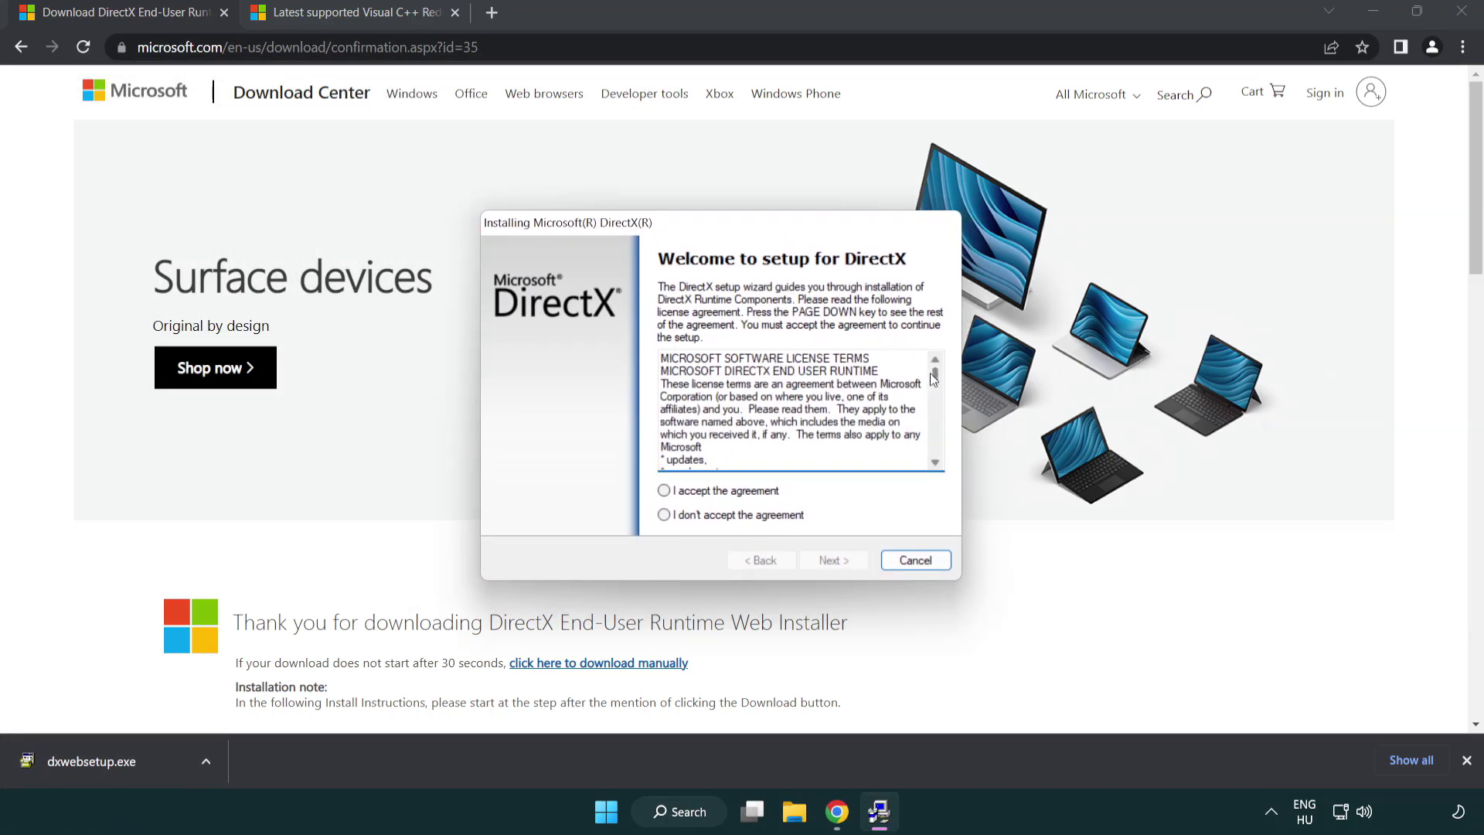
pyautogui.moveTo(937, 384); pyautogui.dragTo(935, 449)
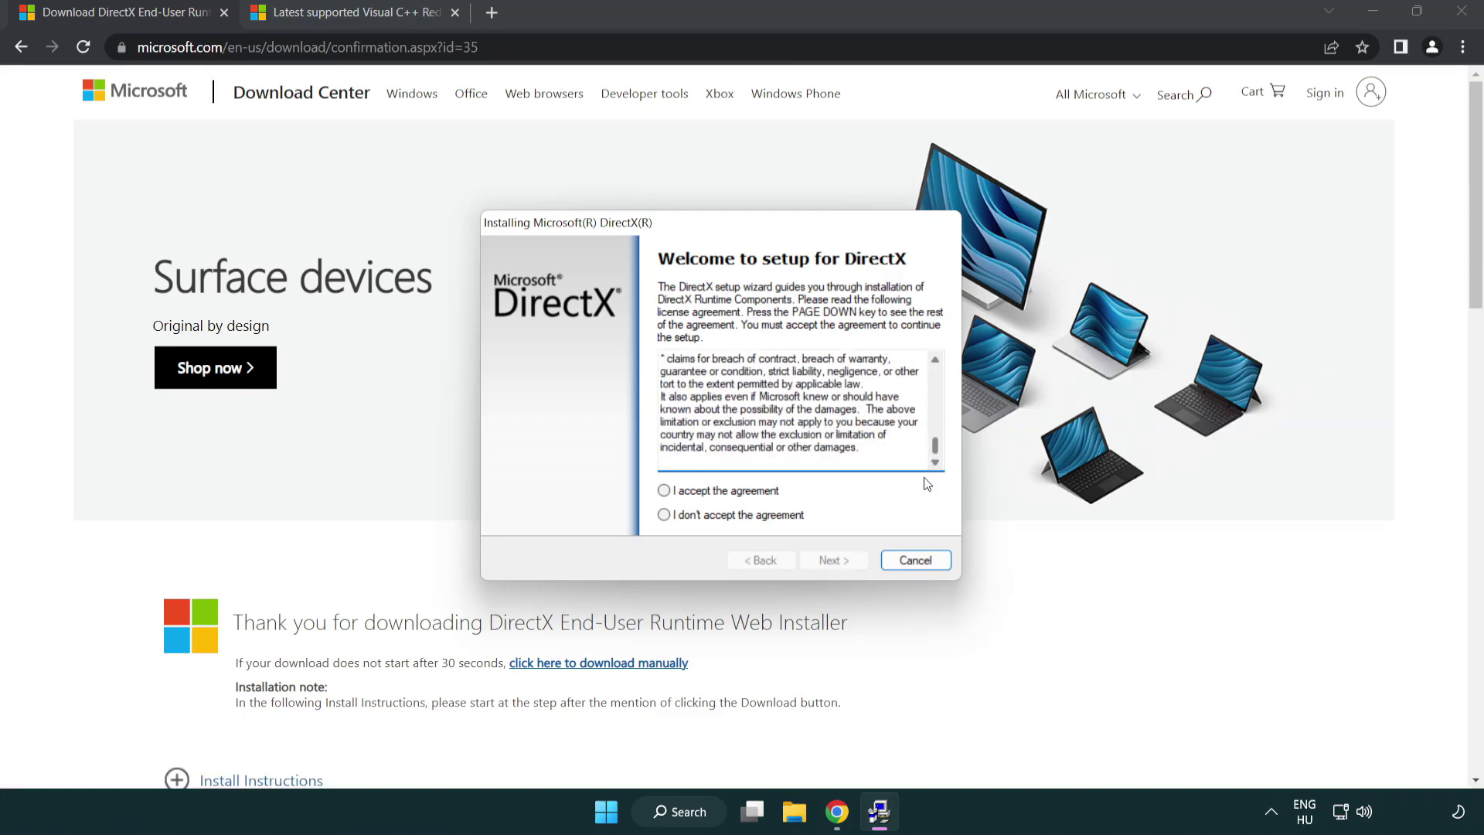
pyautogui.click(666, 492)
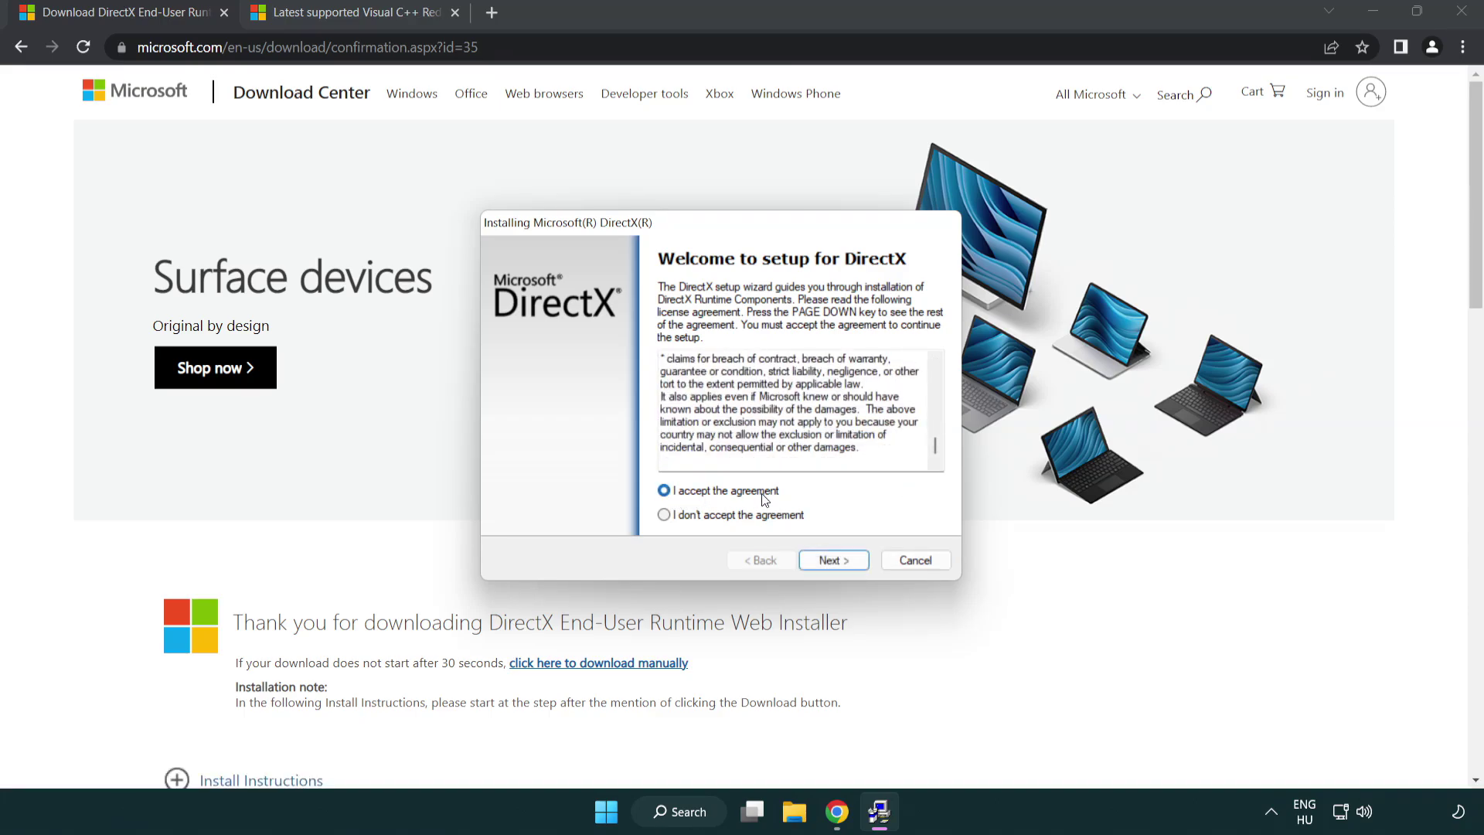
pyautogui.click(834, 562)
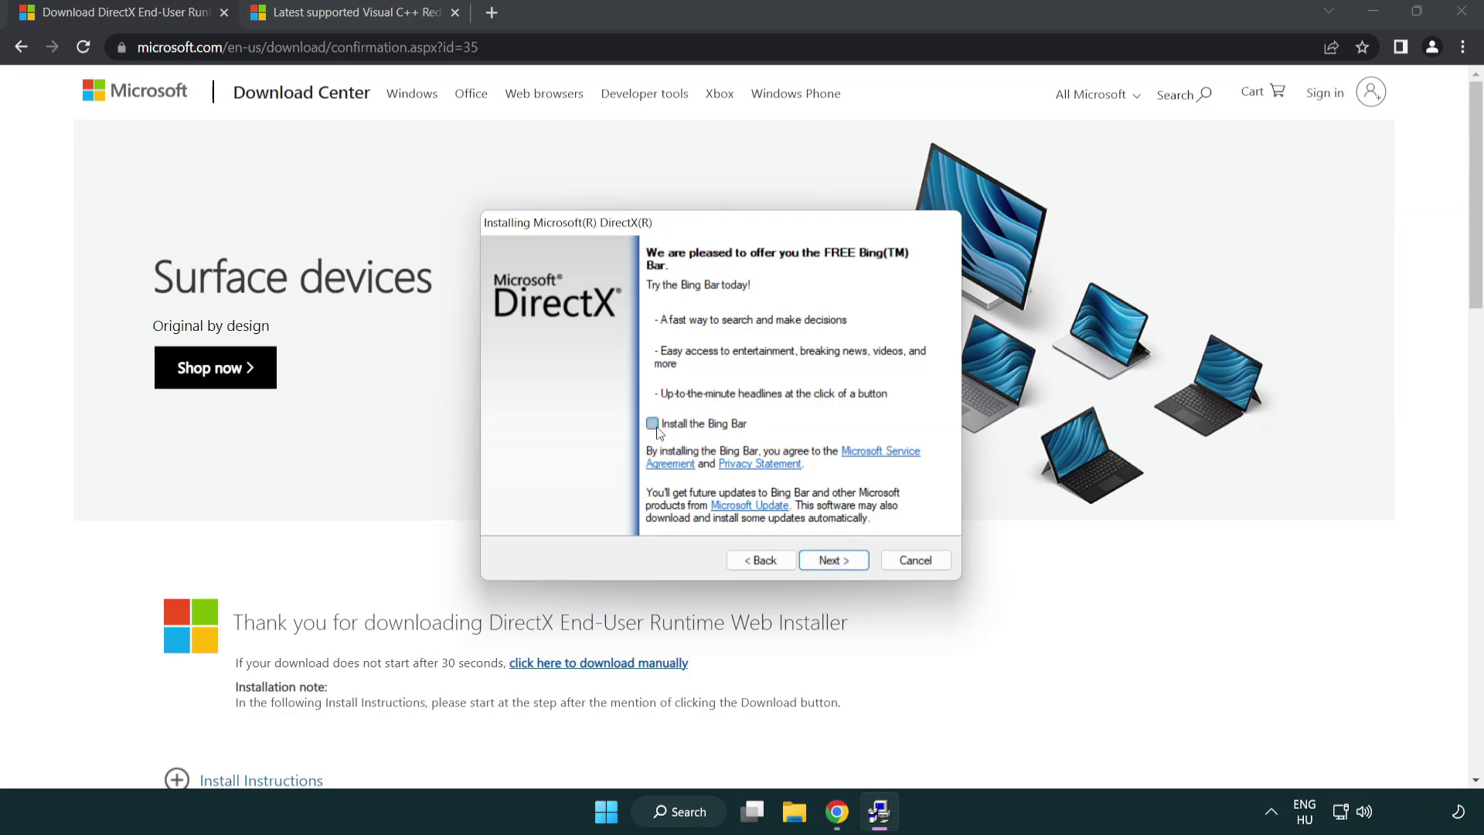
pyautogui.click(838, 558)
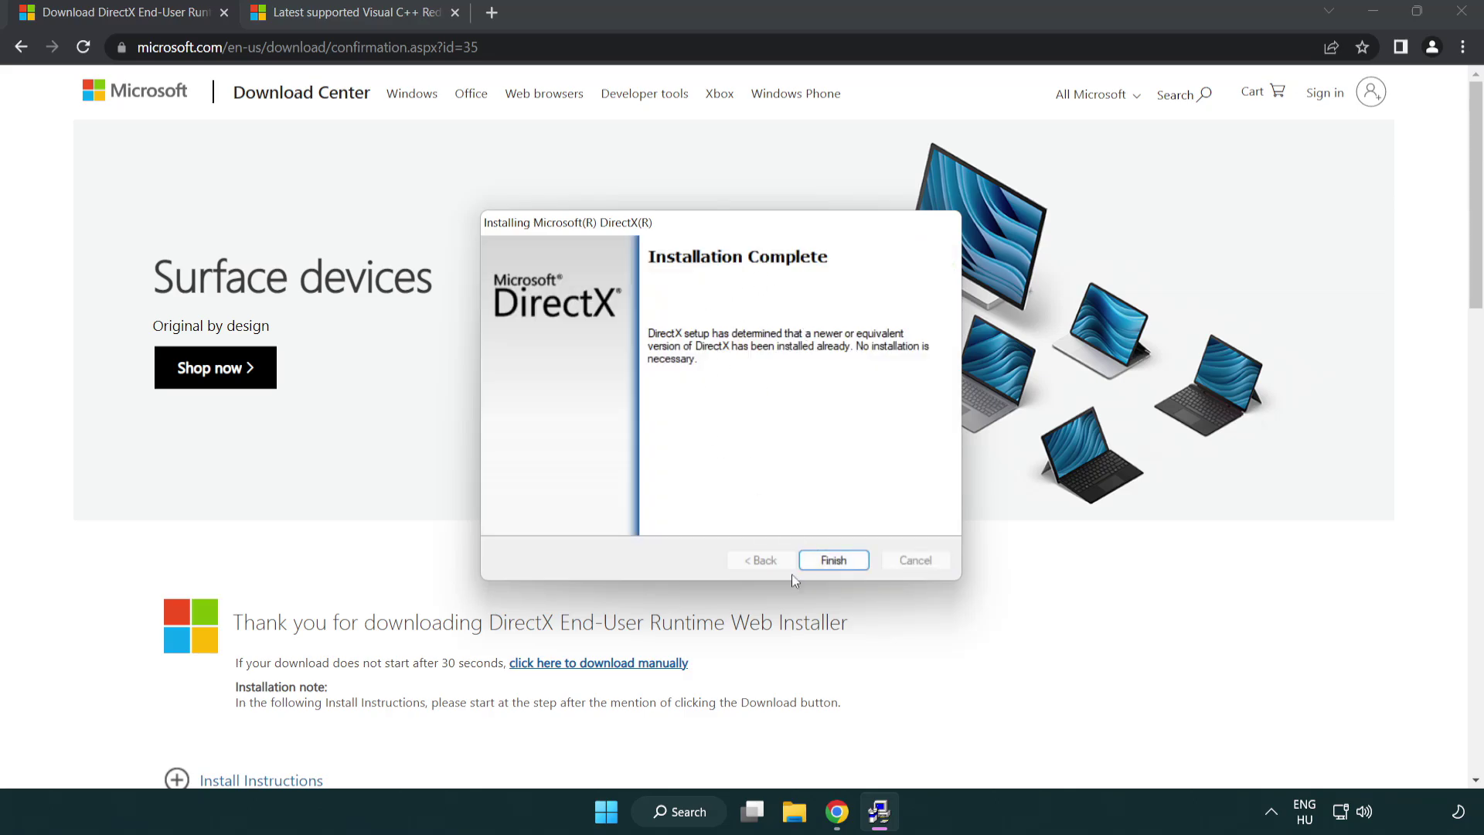
pyautogui.click(840, 567)
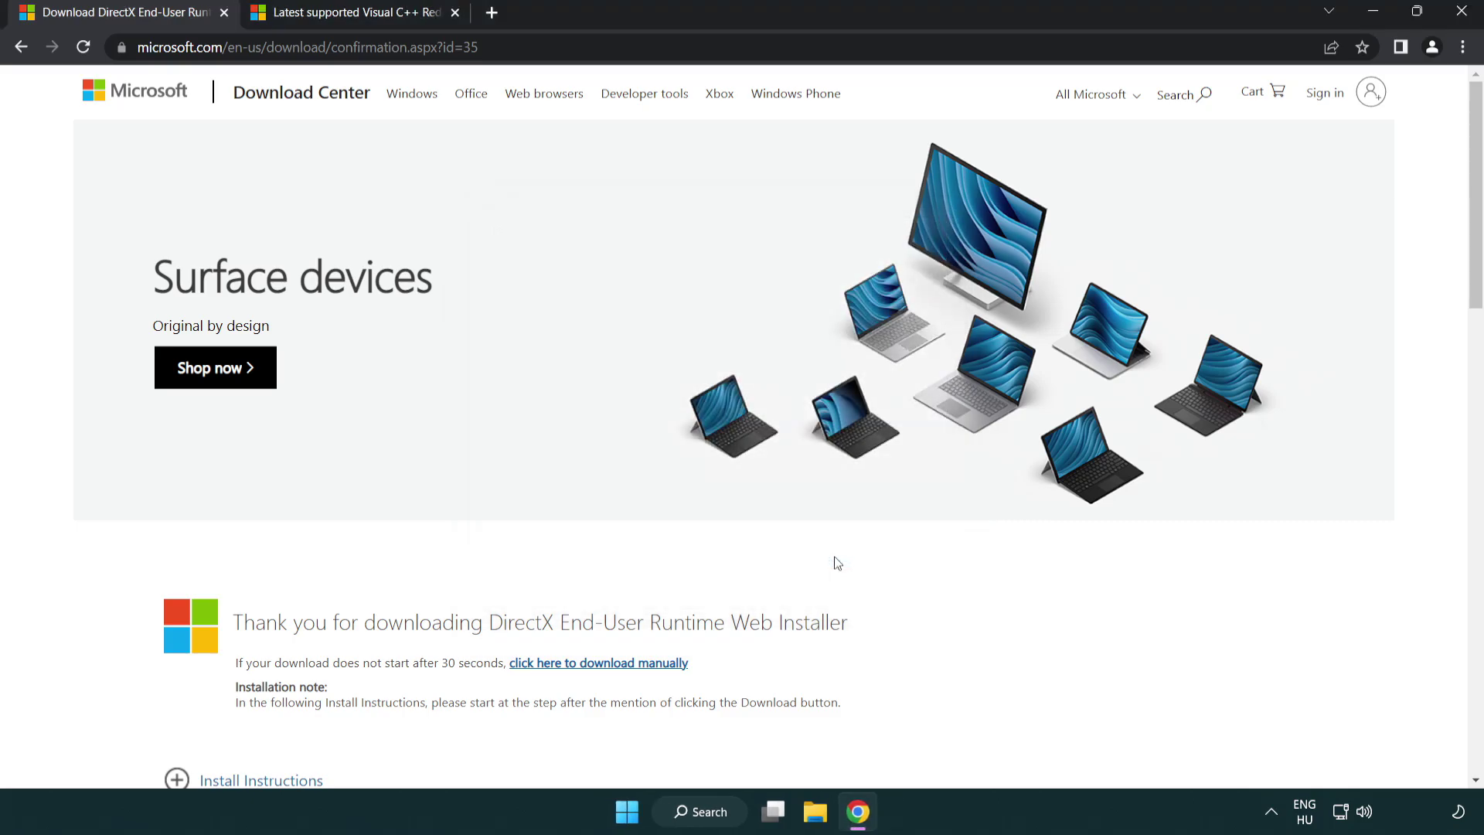
# Close the DirectX download tab and return to the Visual C++ redistributable article
pyautogui.click(224, 13)
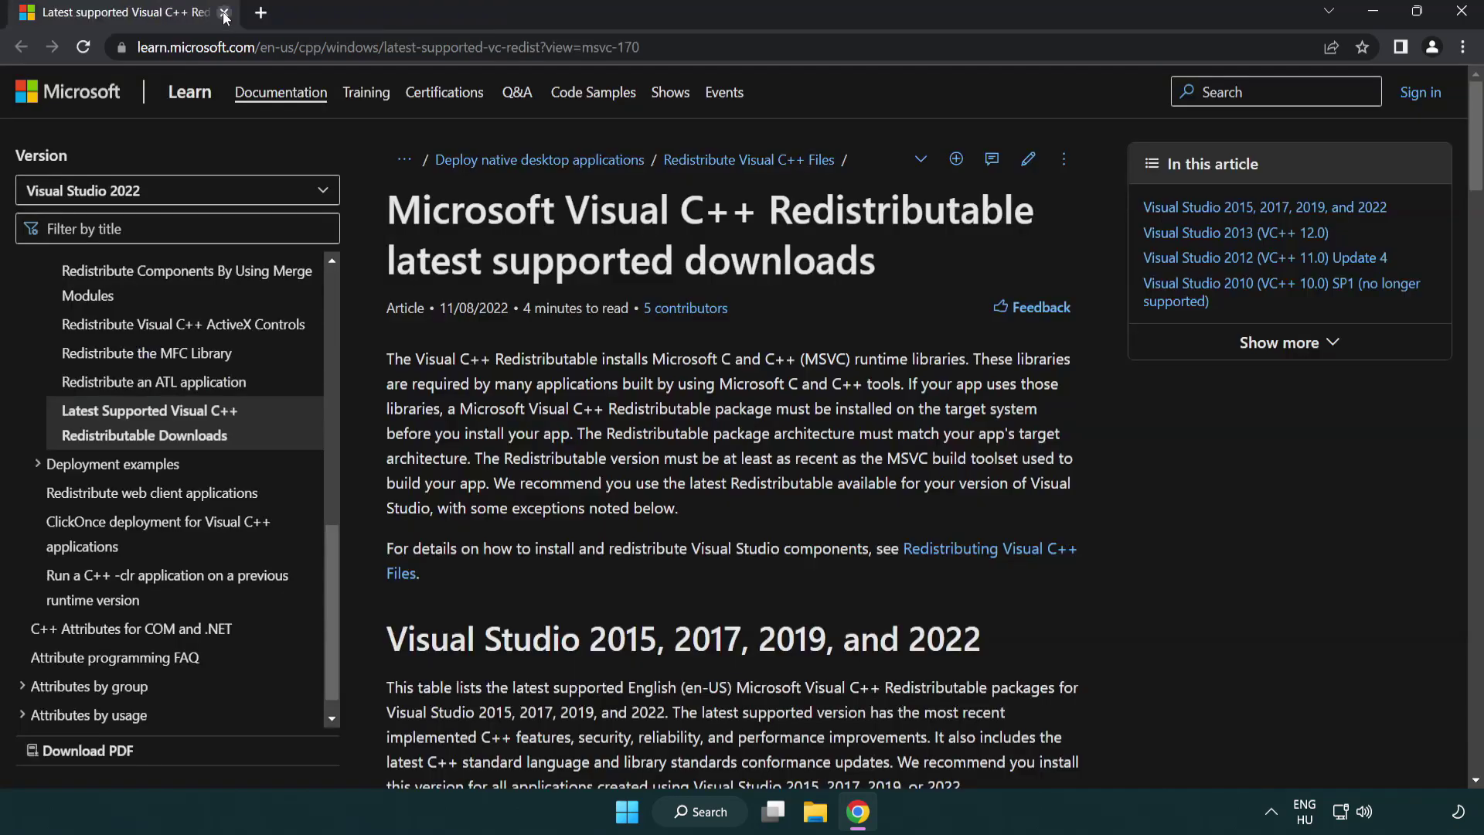
pyautogui.click(652, 53)
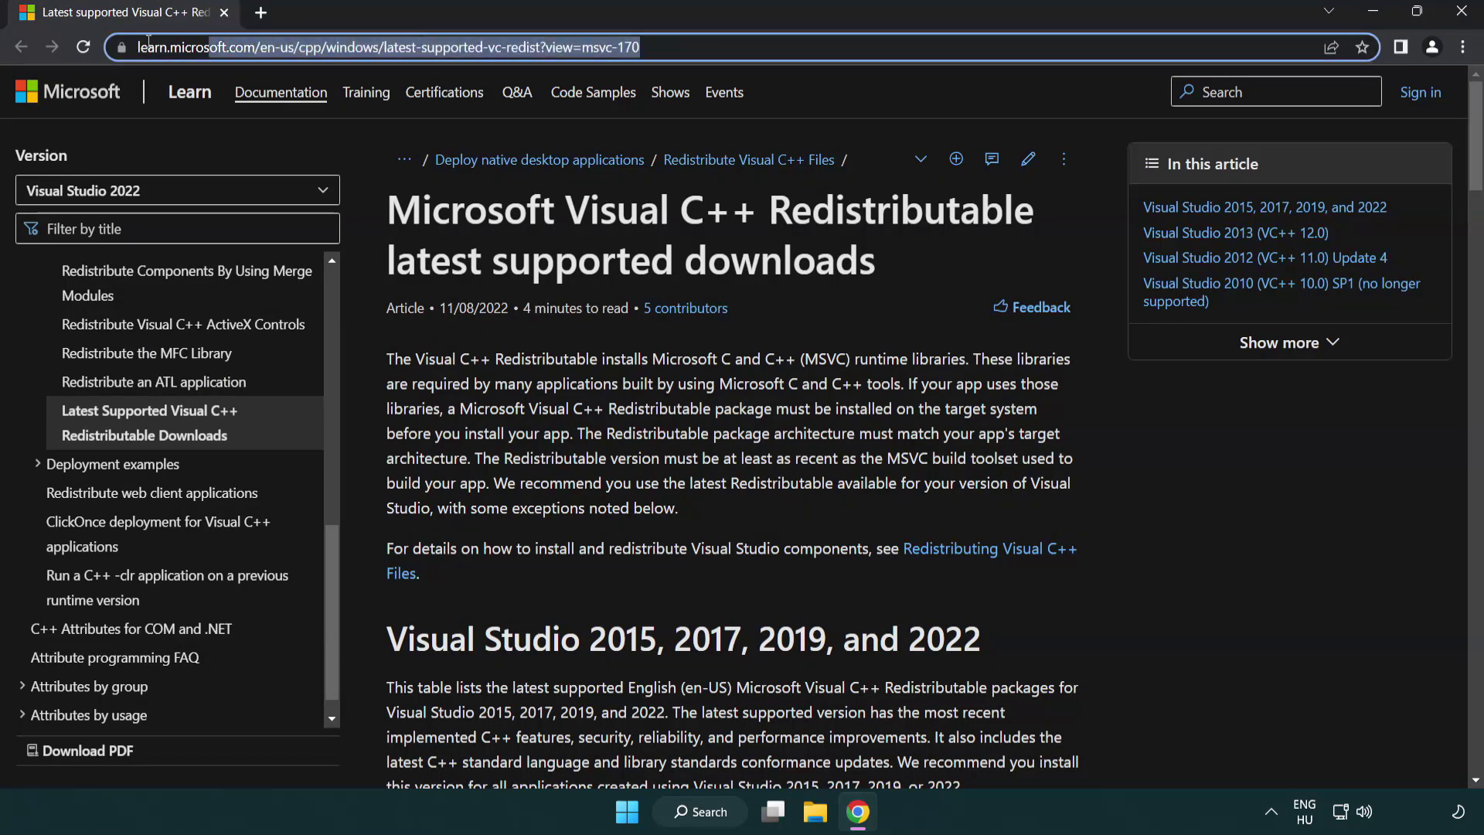
pyautogui.click(763, 255)
# Download the ARM64, x86 and x64 VC_redist installers and open VC_redist.arm64.exe
pyautogui.scroll(-5, 763, 254)
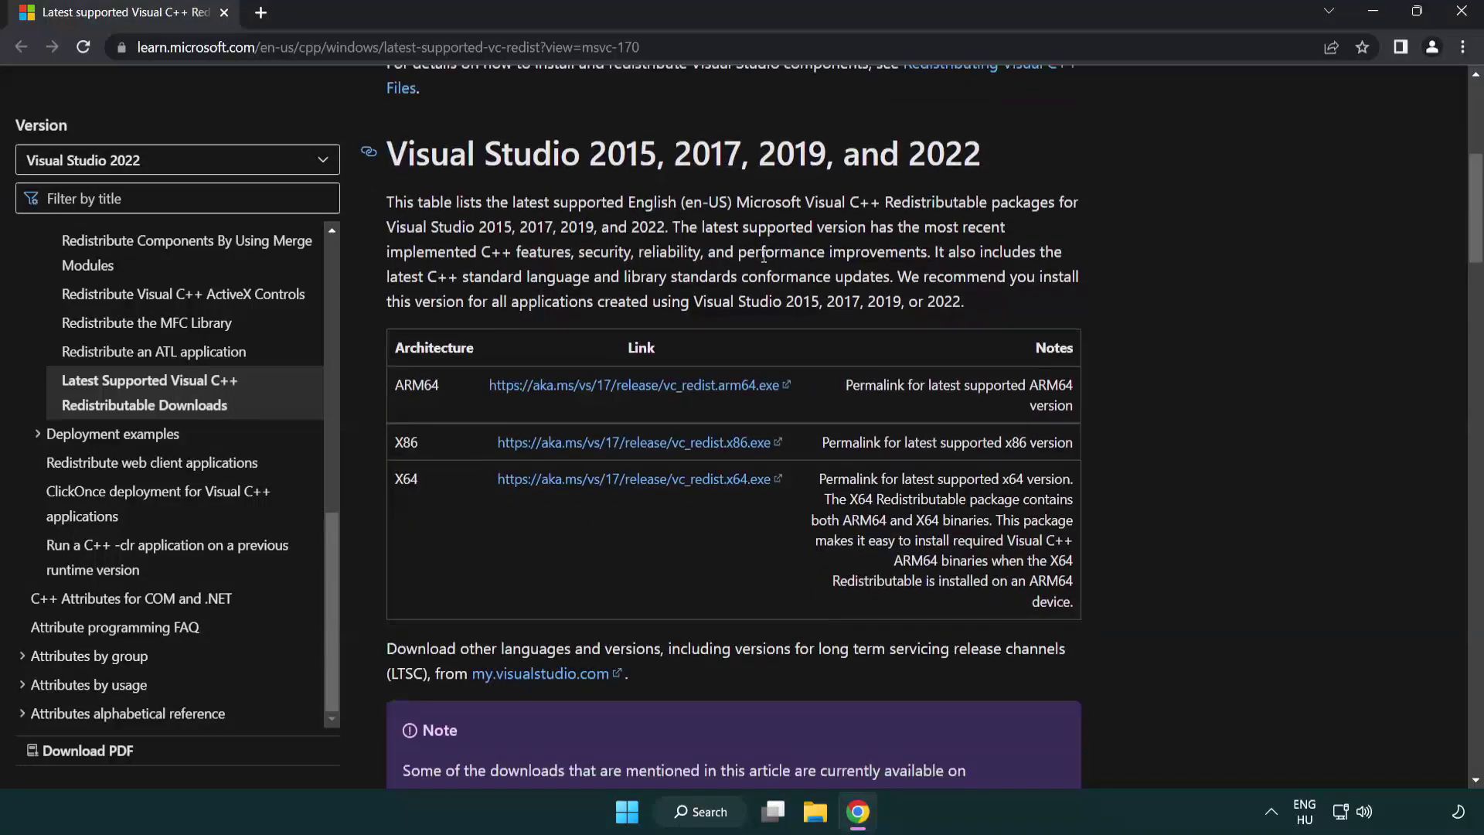
pyautogui.click(607, 384)
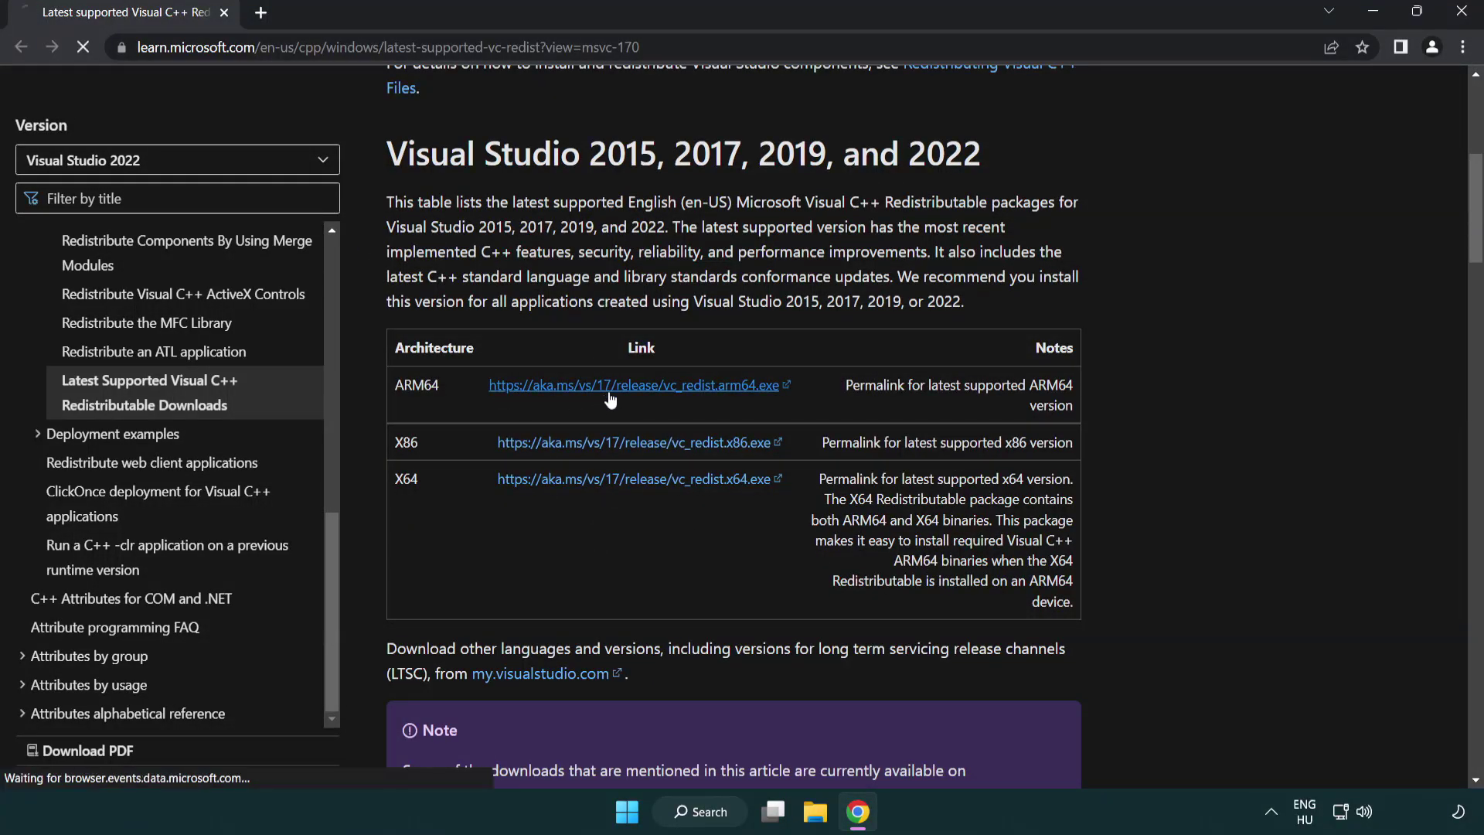
pyautogui.click(622, 480)
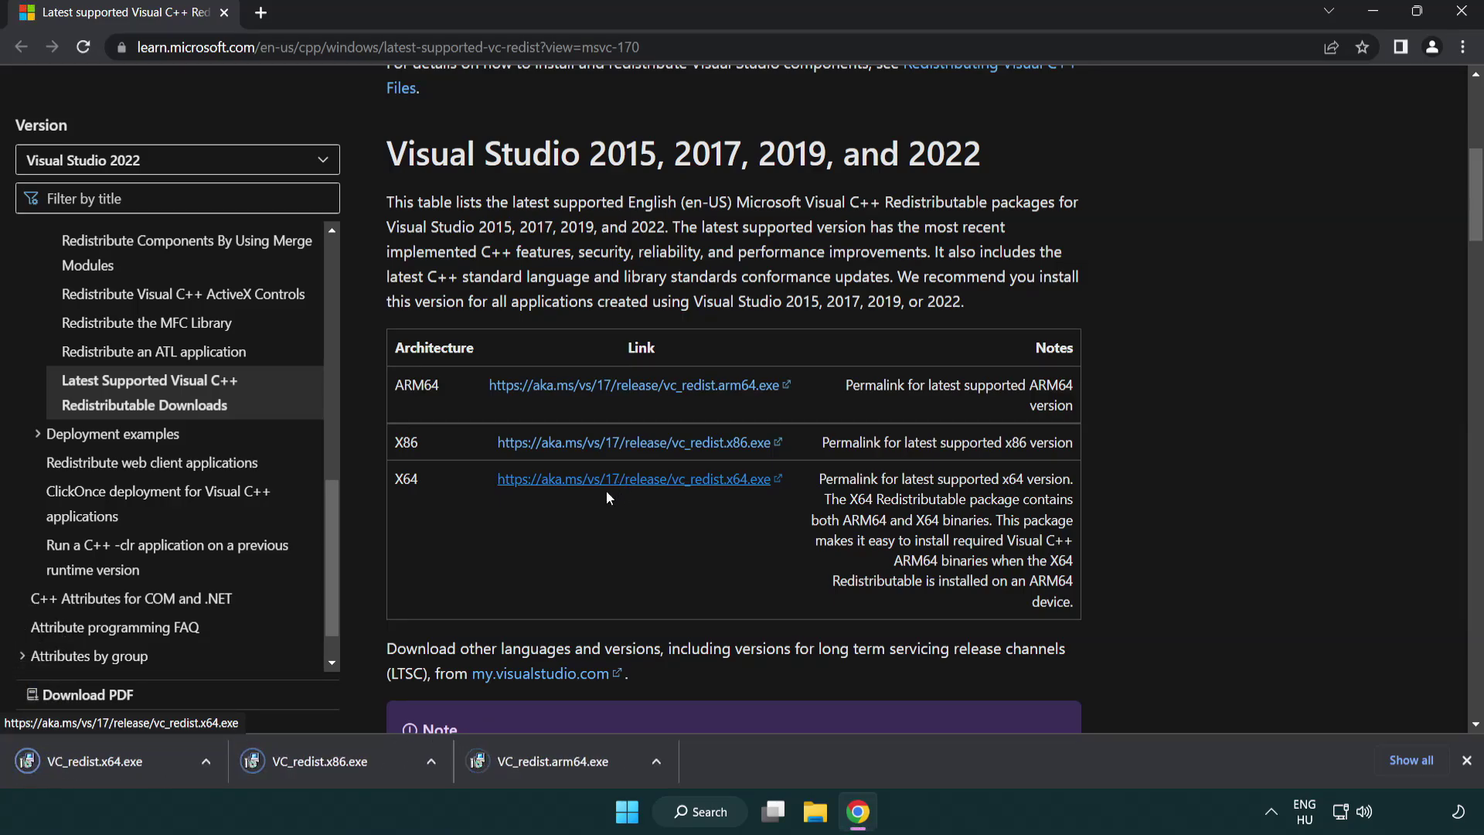
pyautogui.click(567, 772)
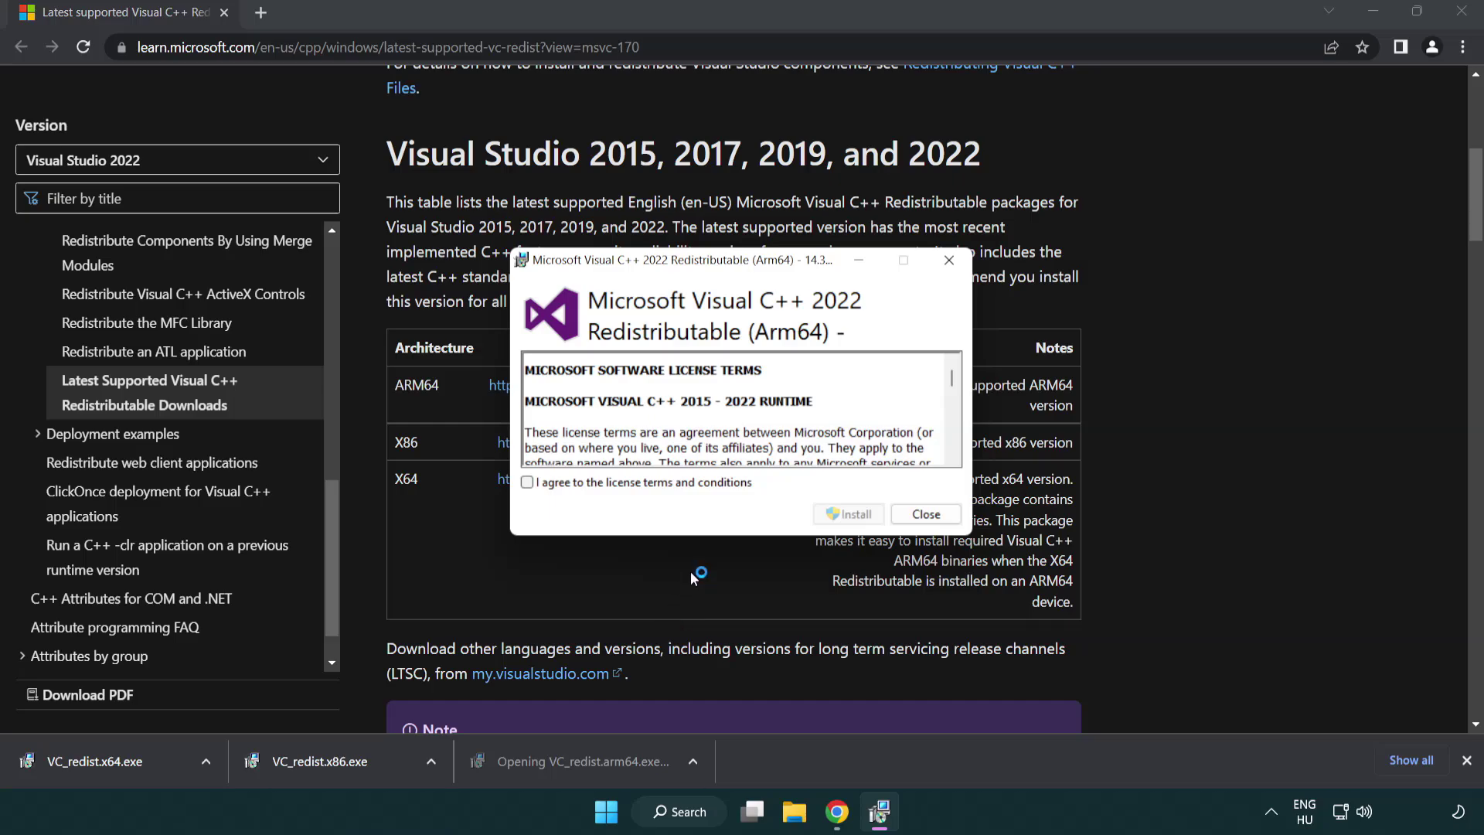
# Accept the ARM64 redistributable licence and try installing, then dismiss the unsupported failure
pyautogui.moveTo(949, 372); pyautogui.dragTo(958, 452)
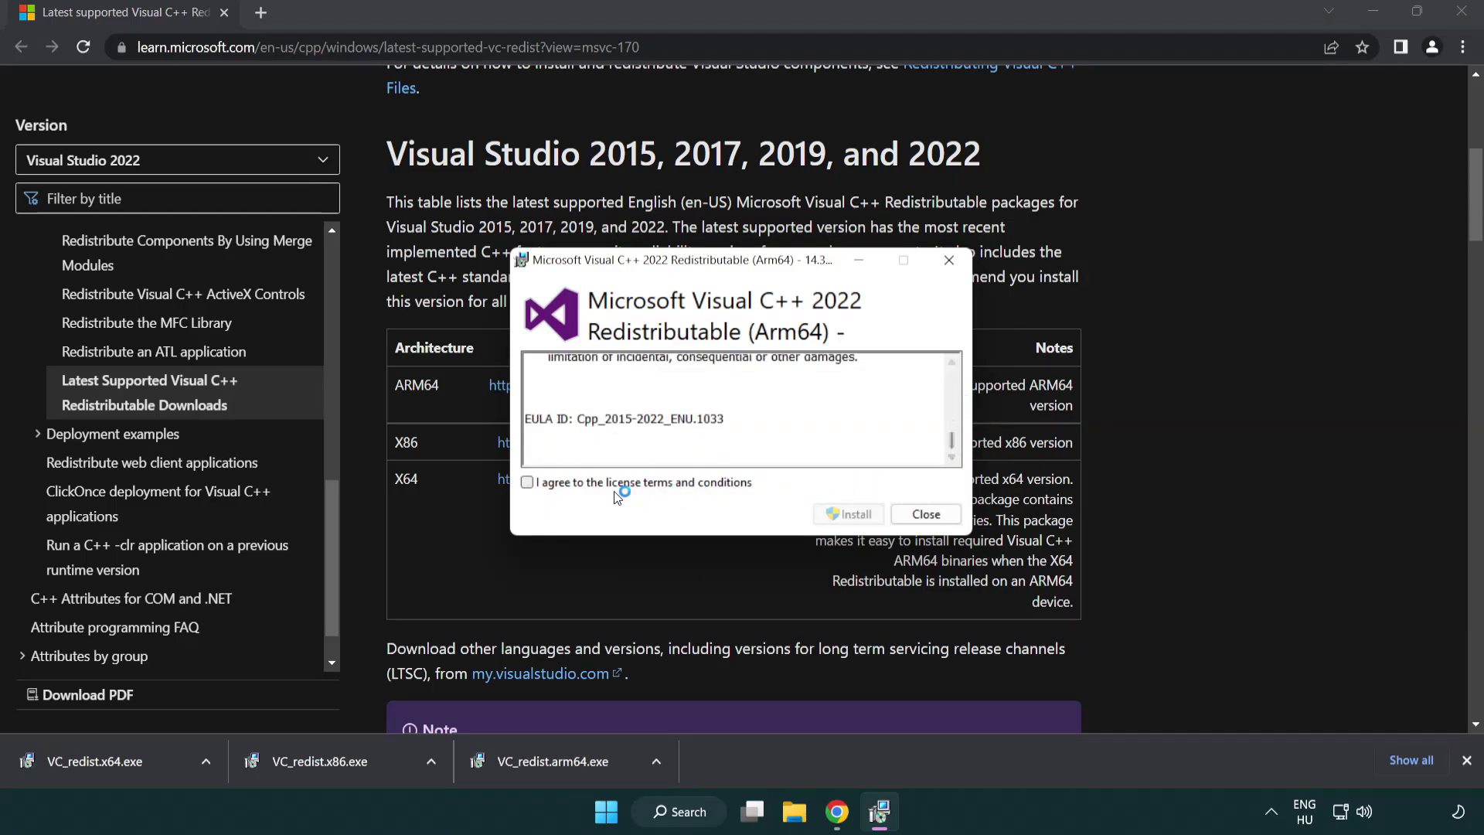
pyautogui.click(527, 482)
pyautogui.click(826, 513)
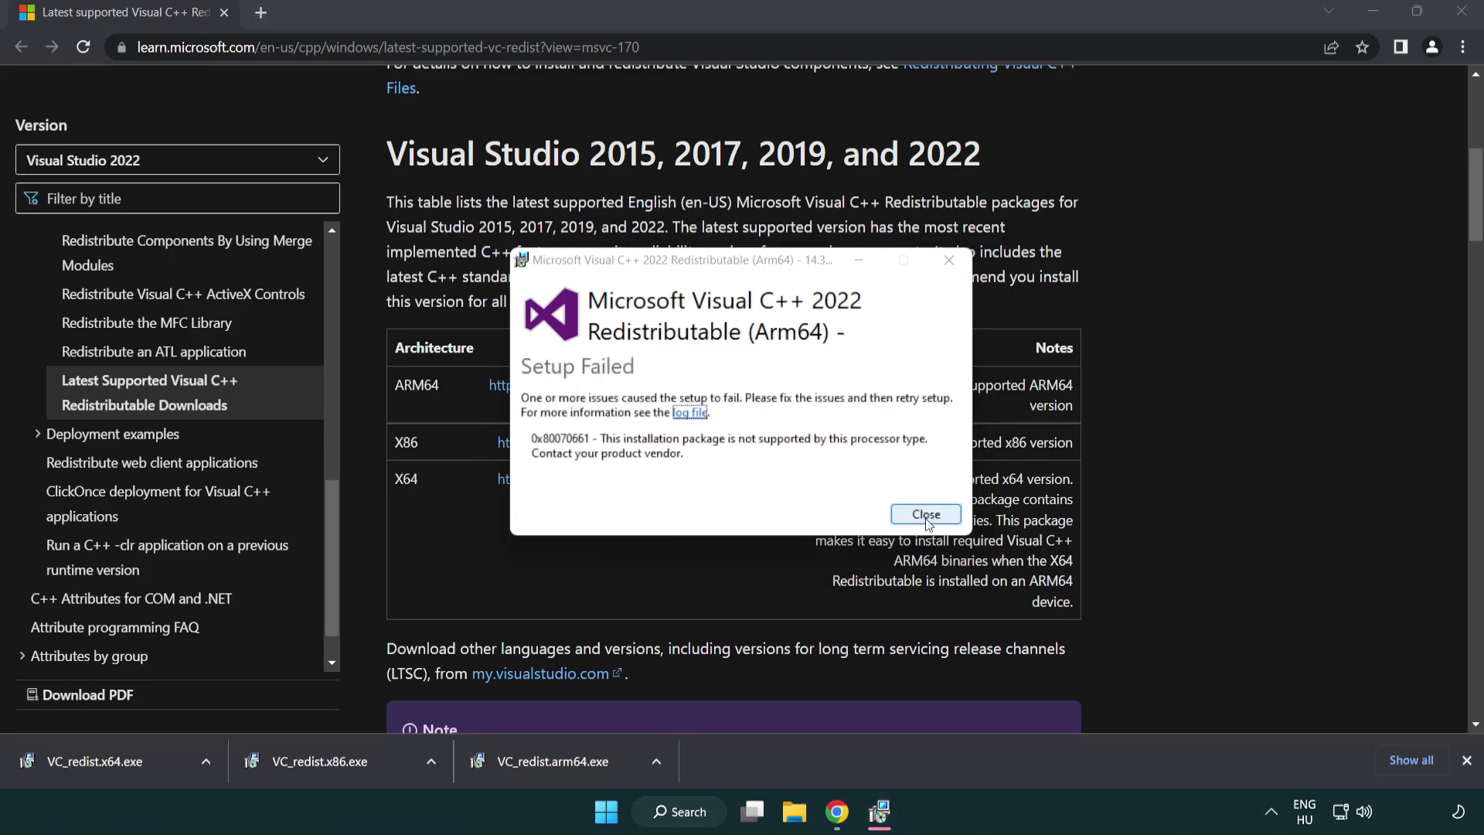
pyautogui.click(927, 520)
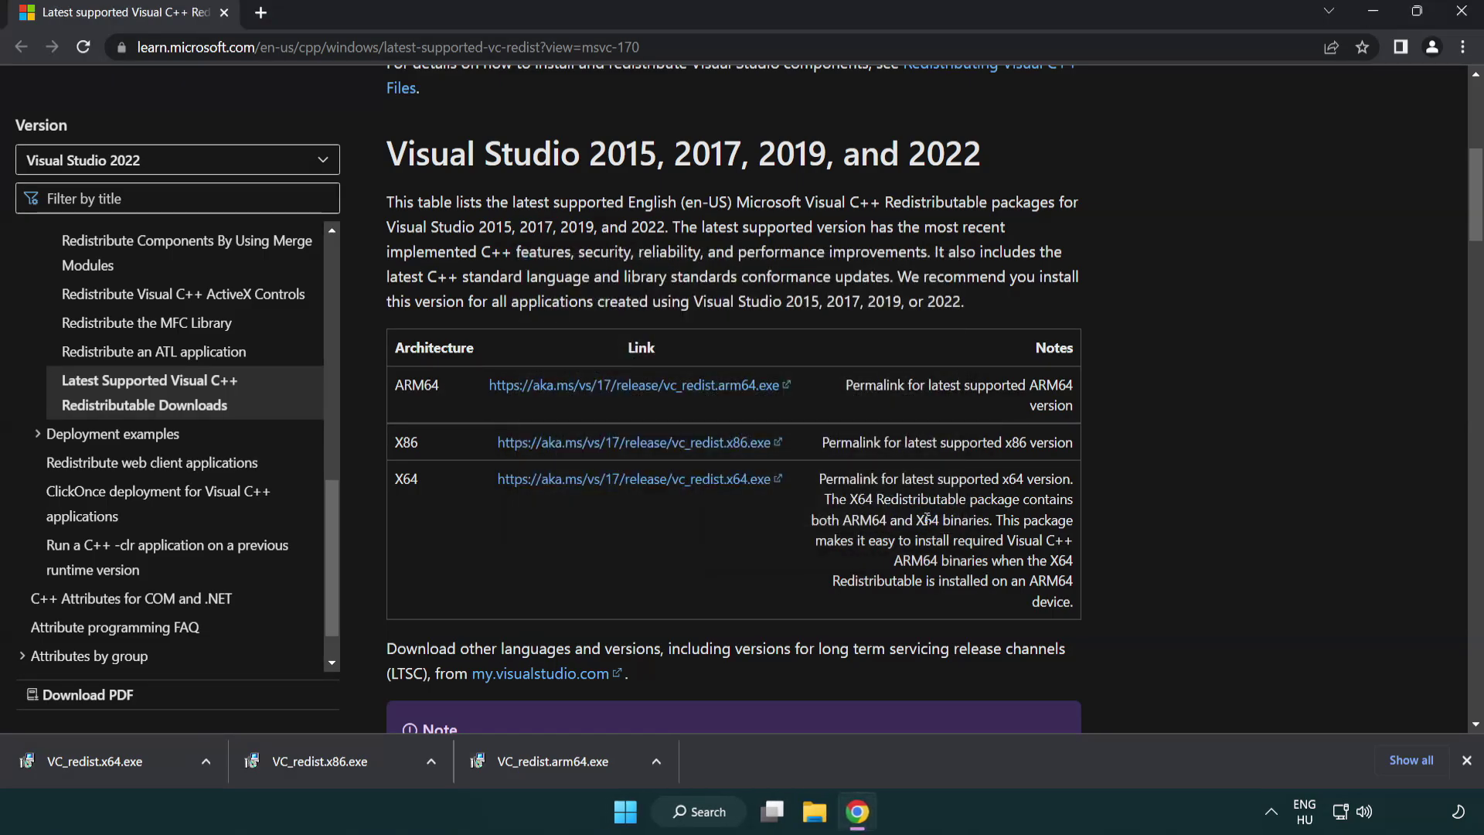
# Install the x86 redistributable from VC_redist.x86.exe, then launch VC_redist.x64.exe
pyautogui.click(331, 769)
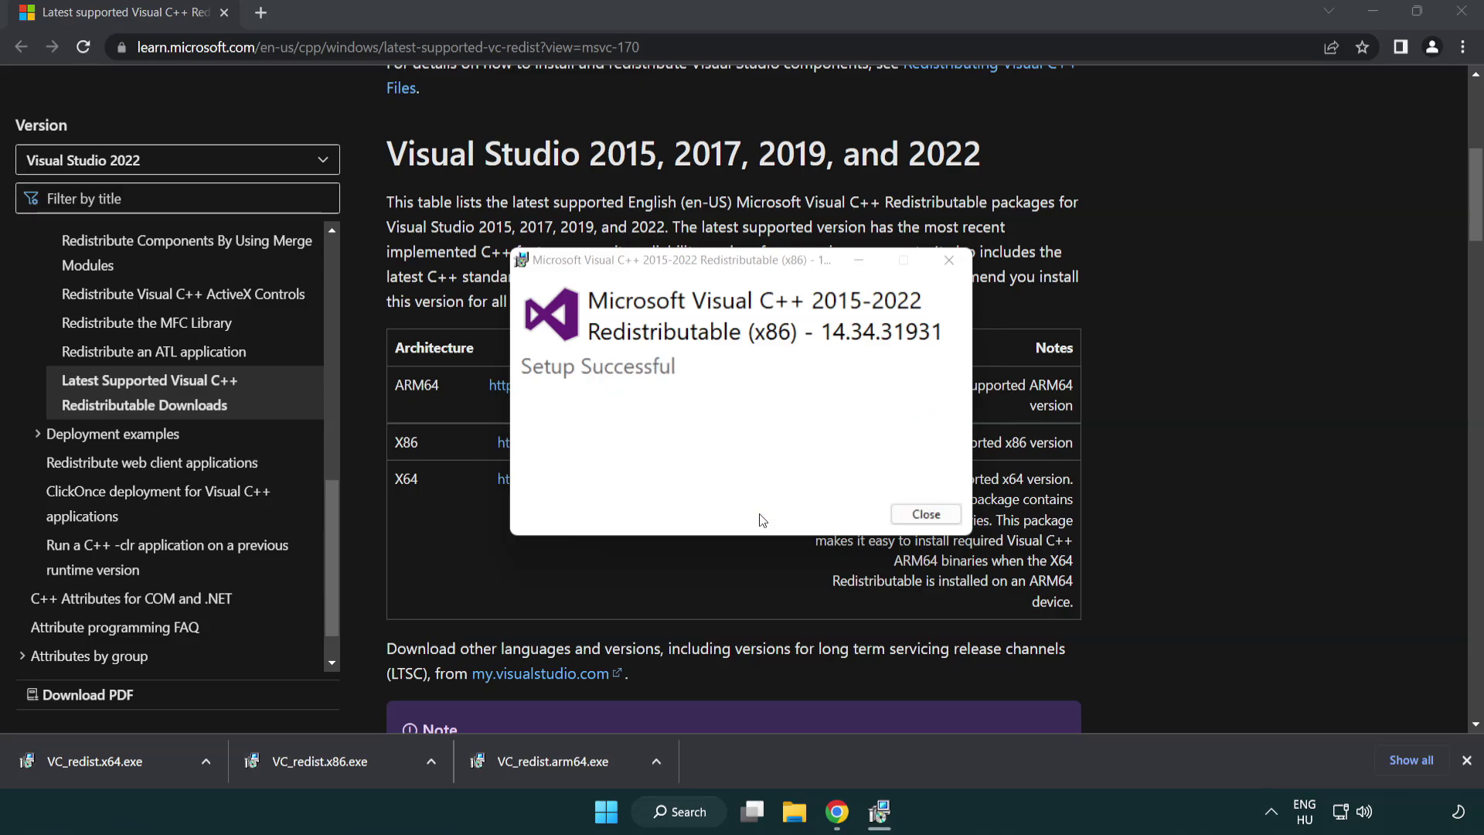
pyautogui.click(927, 515)
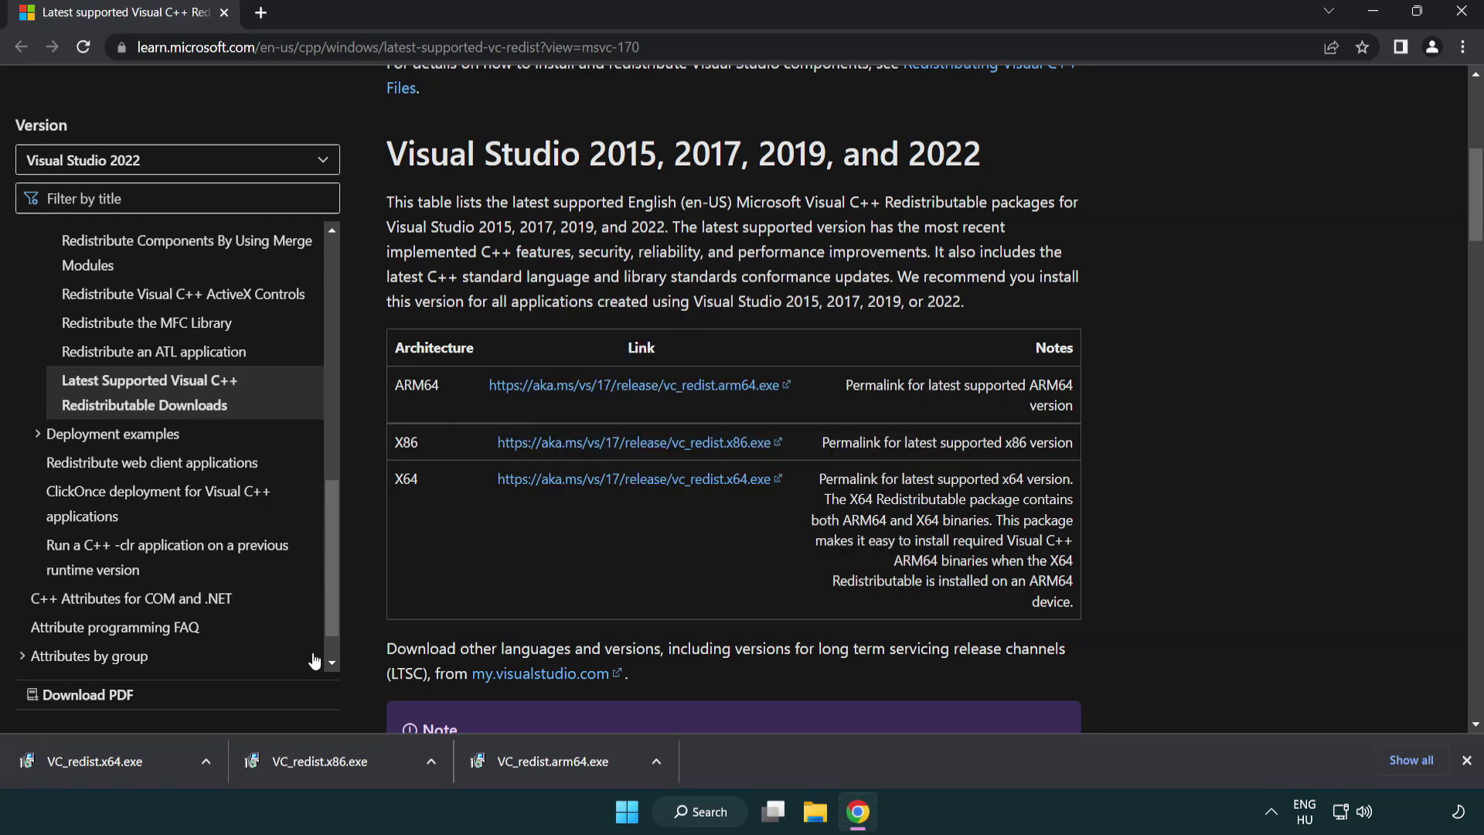
pyautogui.click(111, 761)
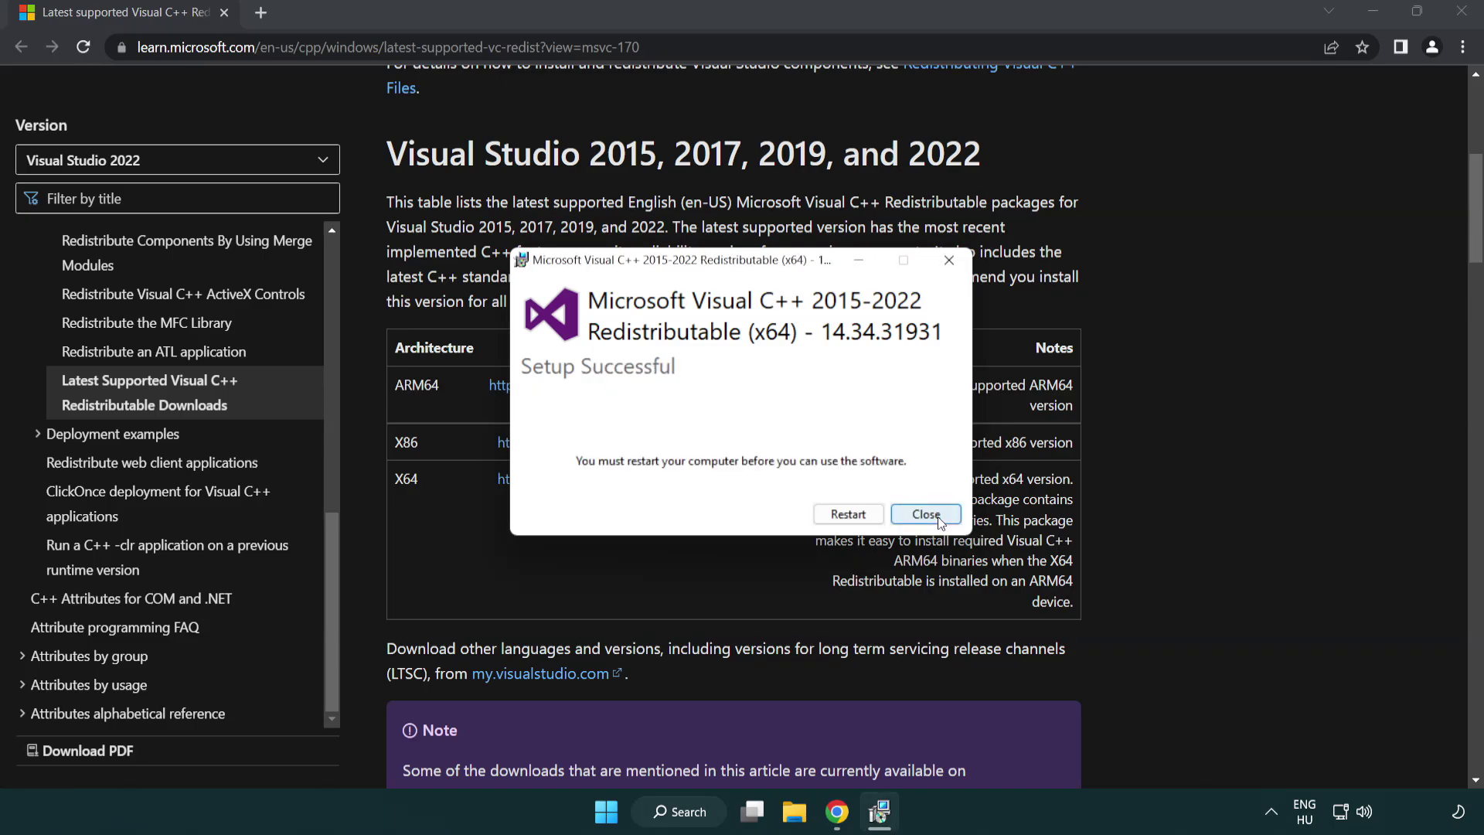
# Close the x64 redistributable's Setup Successful dialog and close Google Chrome
pyautogui.click(939, 519)
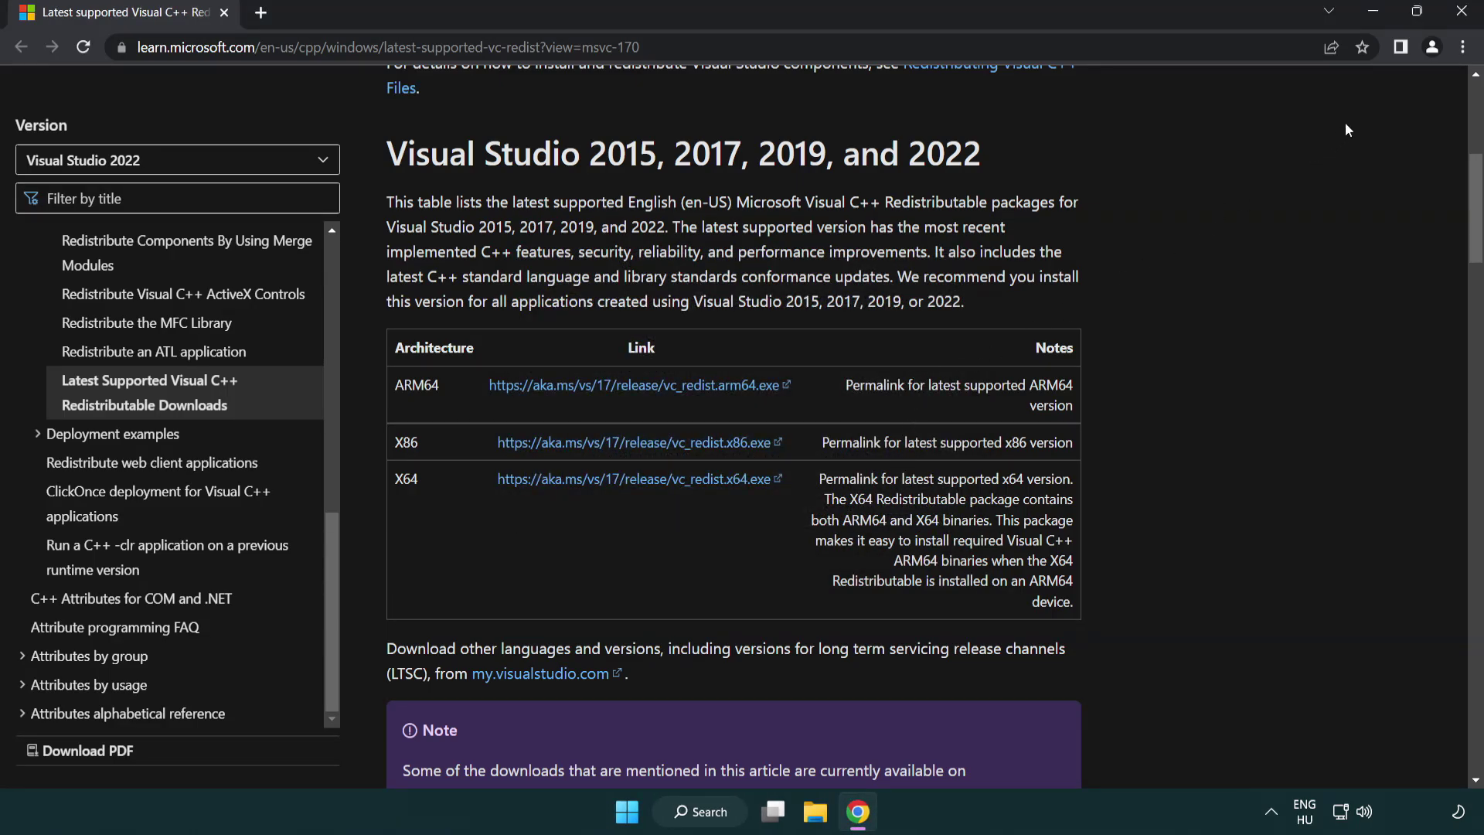
pyautogui.click(1463, 14)
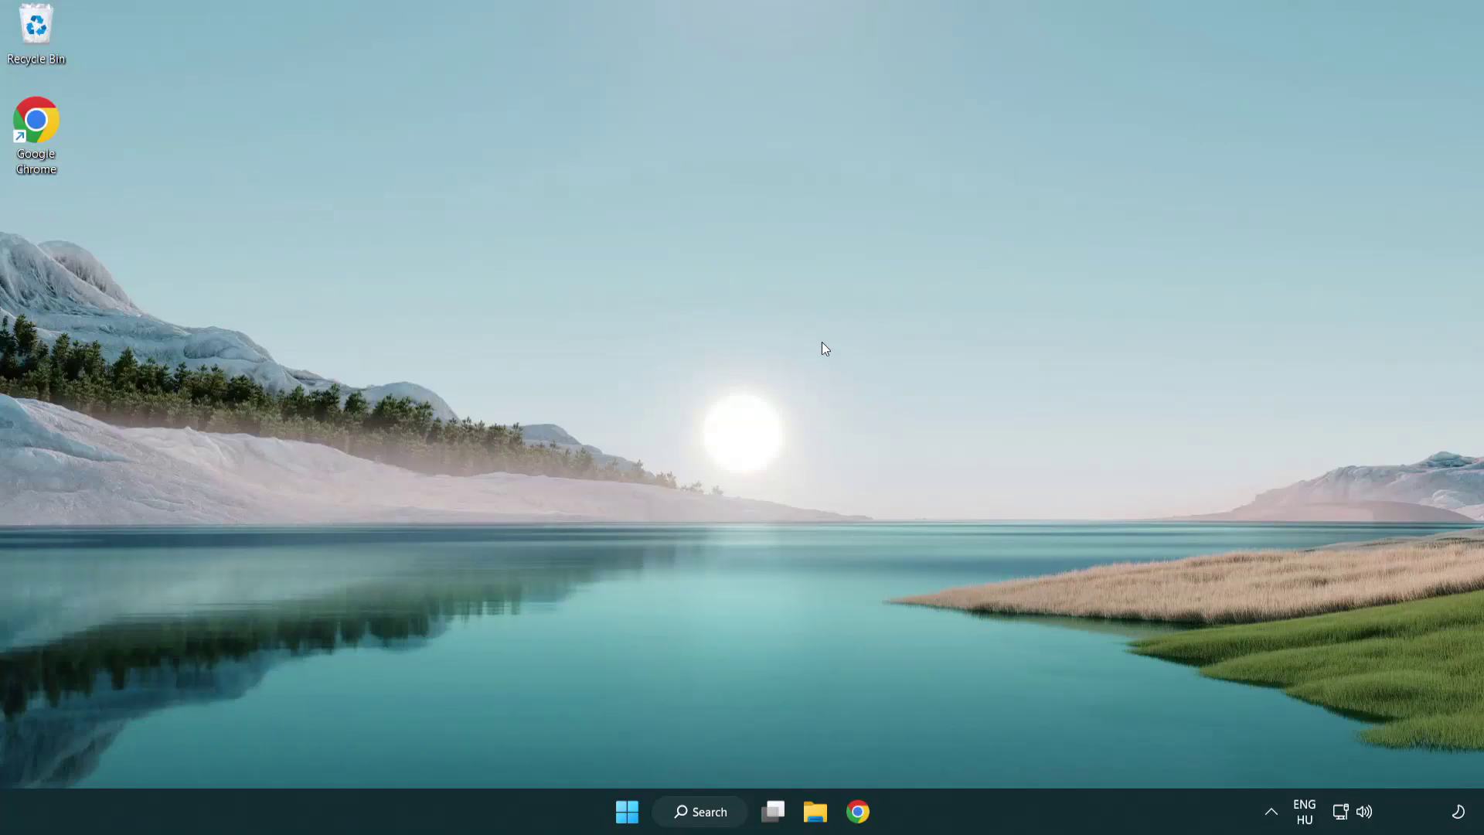
# Launch Command Prompt as administrator from search and run sfc /scannow
pyautogui.click(684, 811)
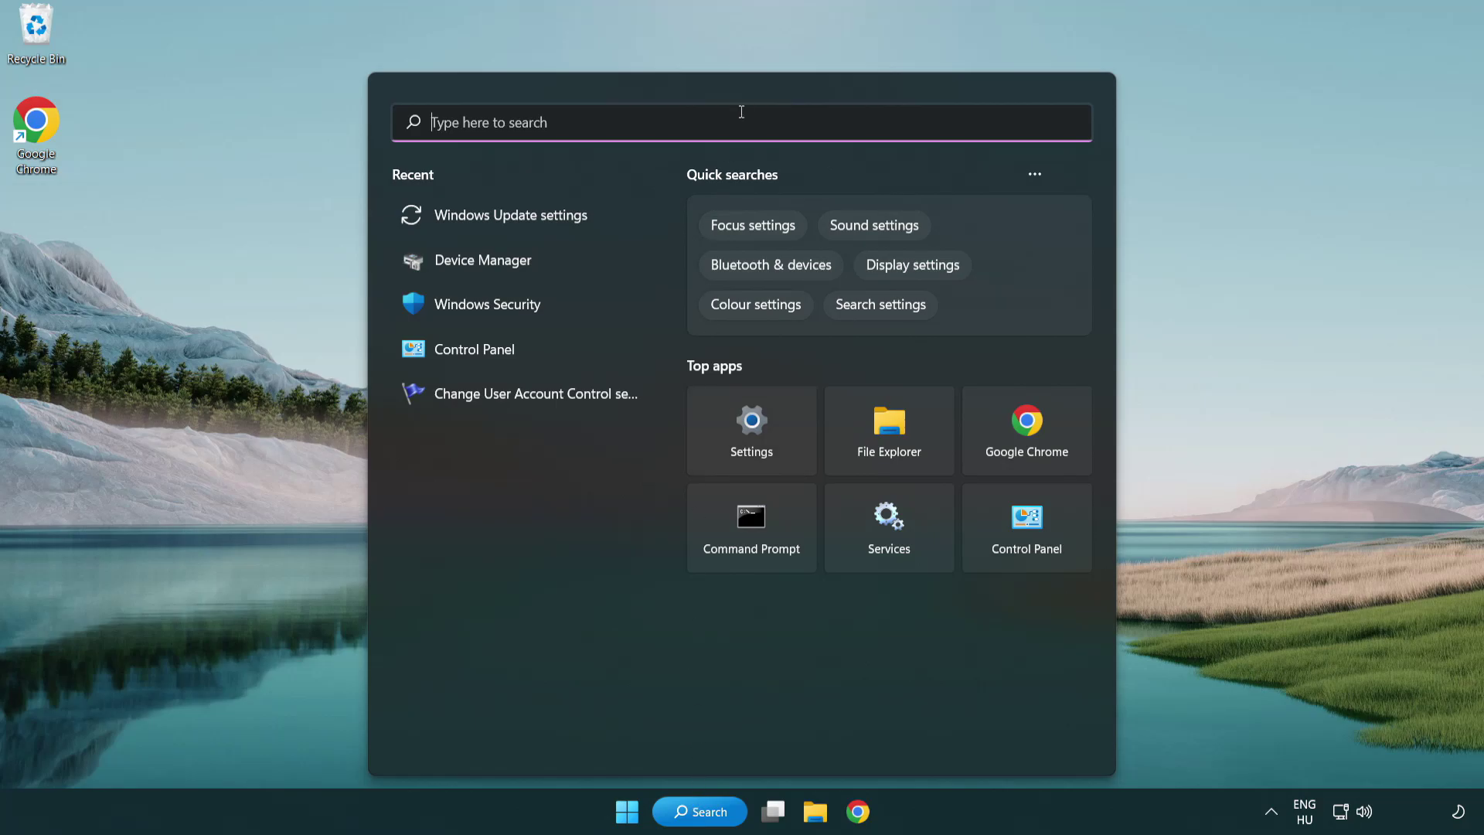
pyautogui.write('cmd')
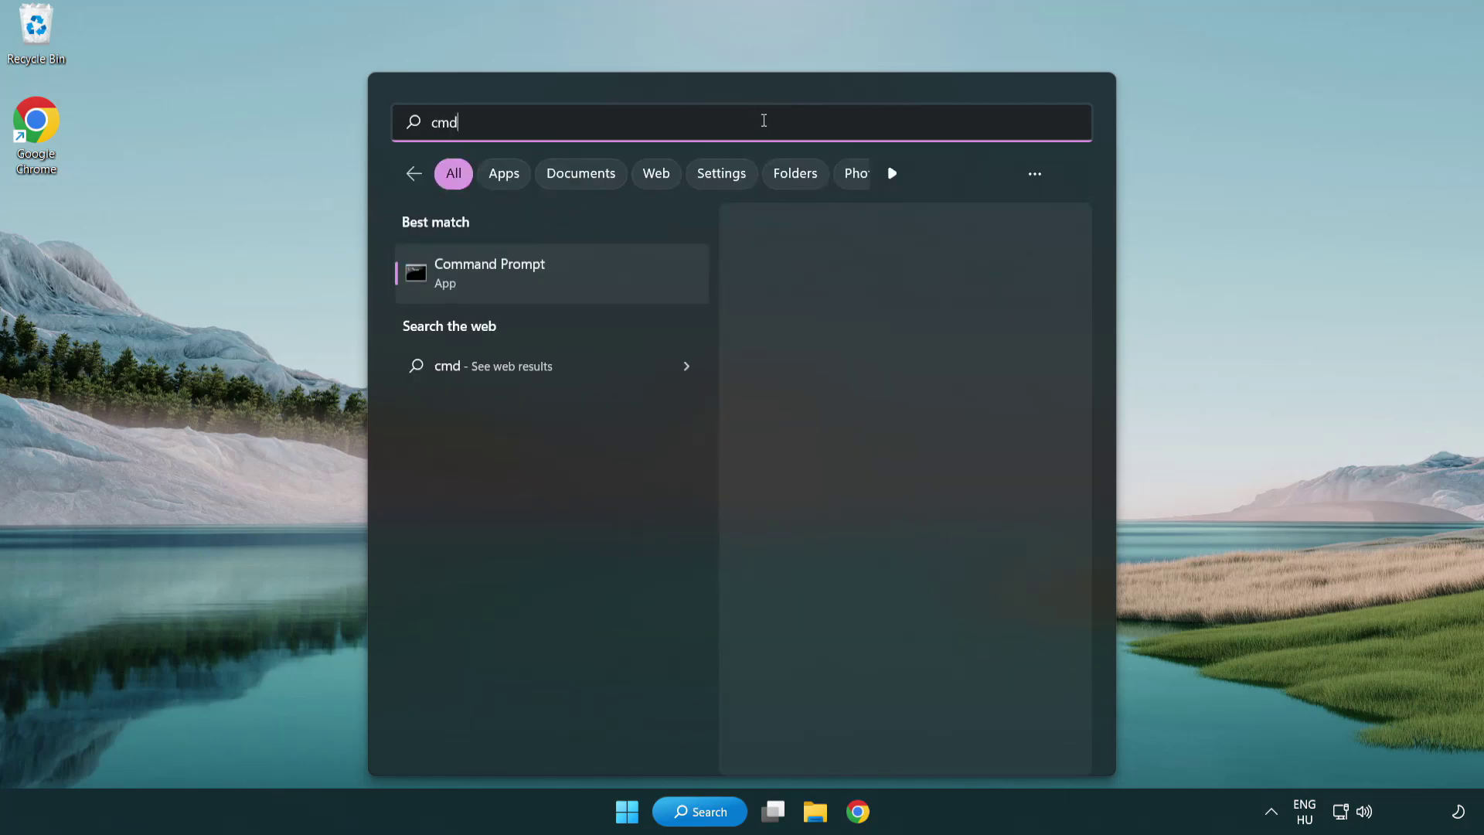
pyautogui.rightClick(567, 276)
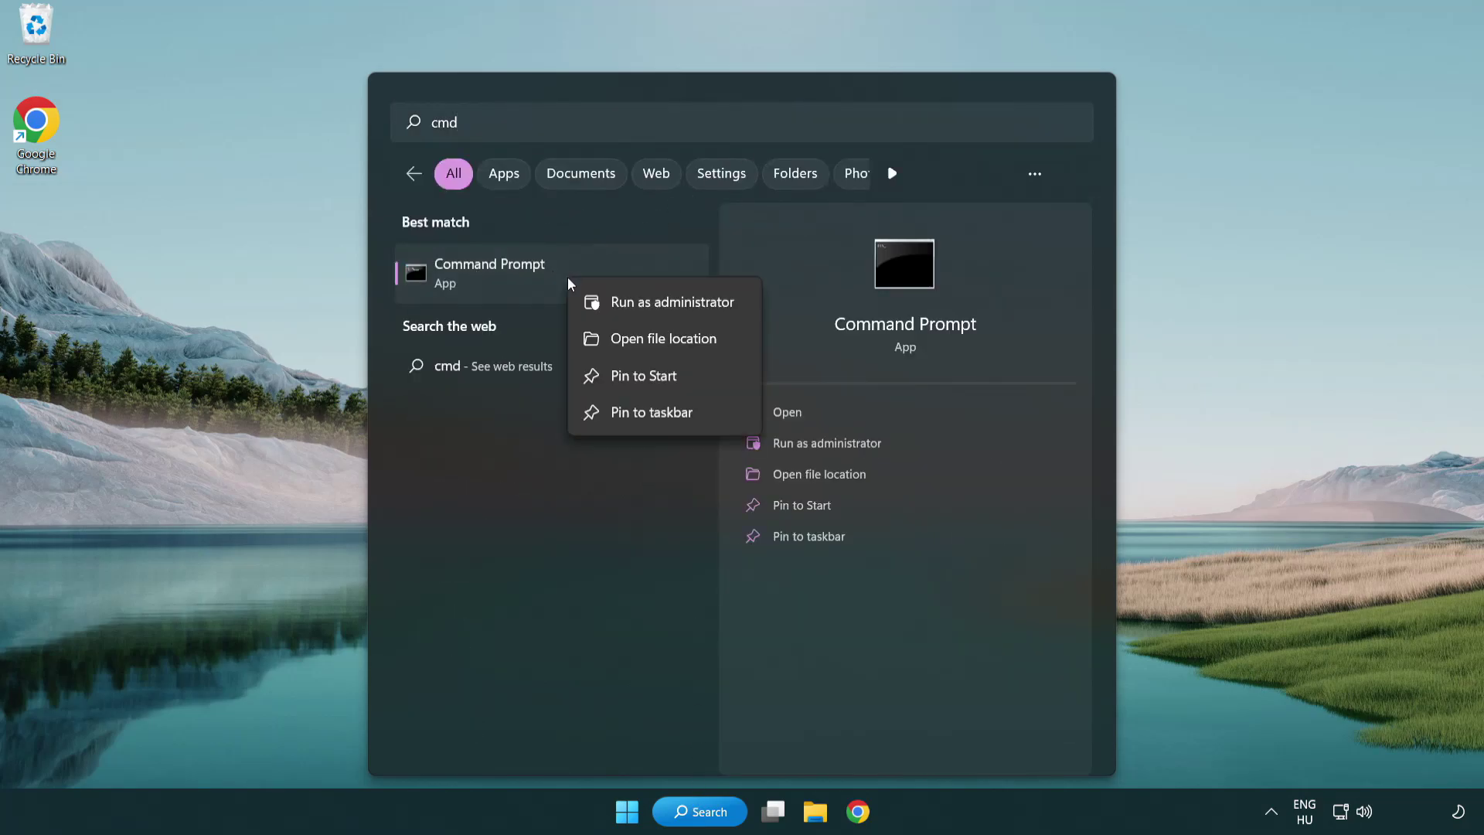
pyautogui.click(669, 308)
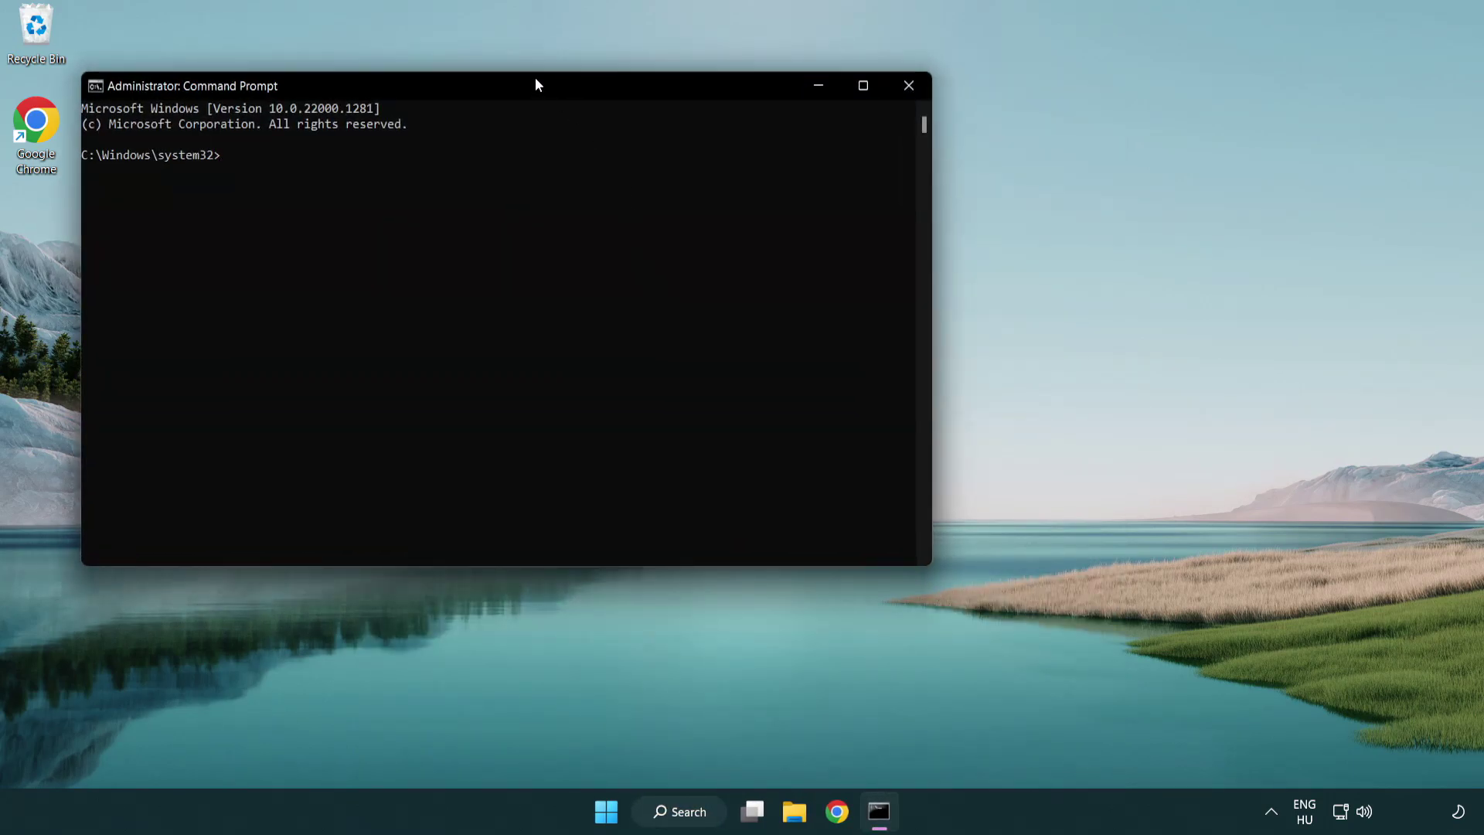
pyautogui.moveTo(535, 78); pyautogui.dragTo(747, 152)
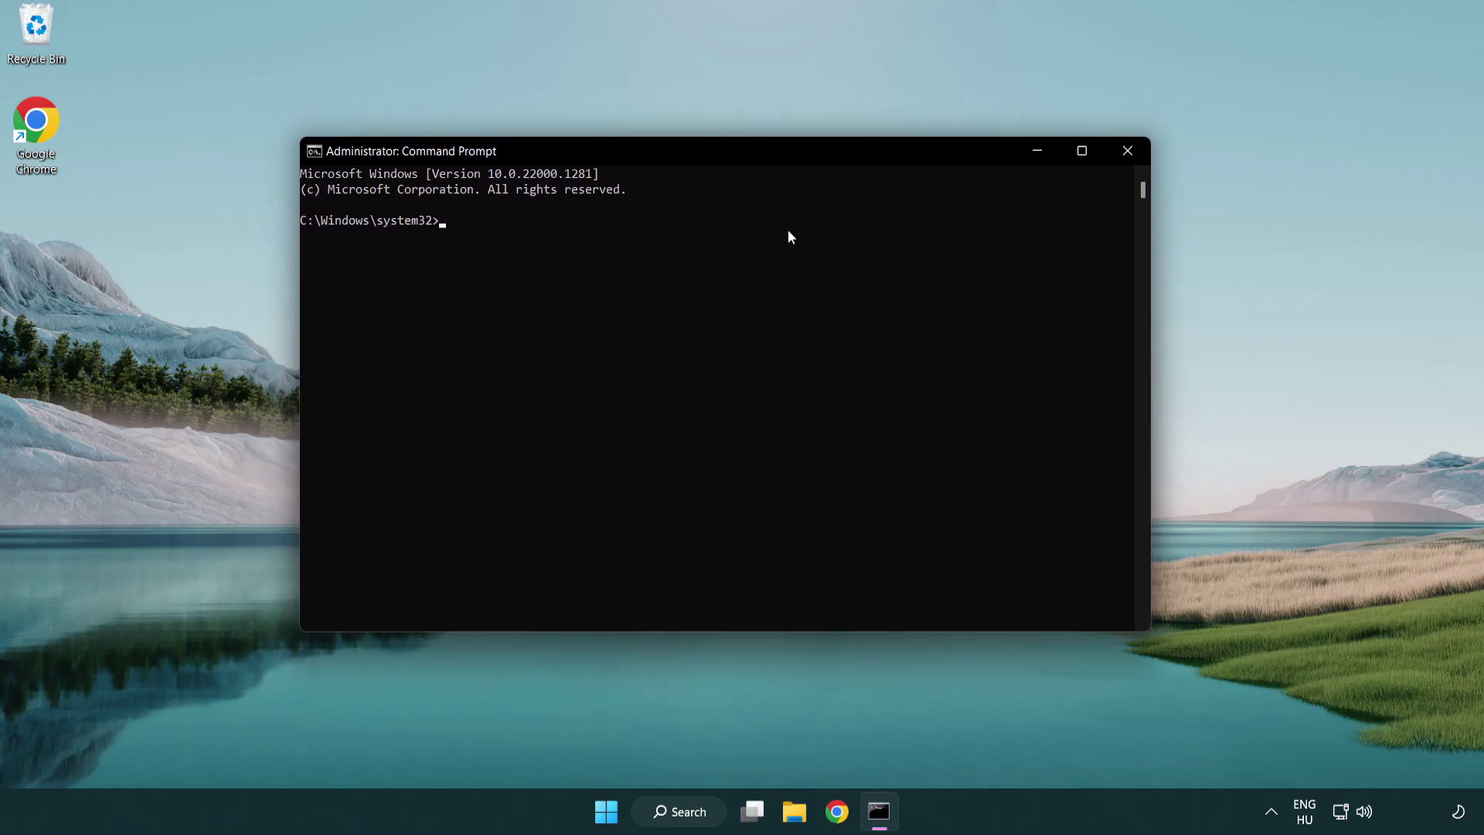
pyautogui.write('sfc /')
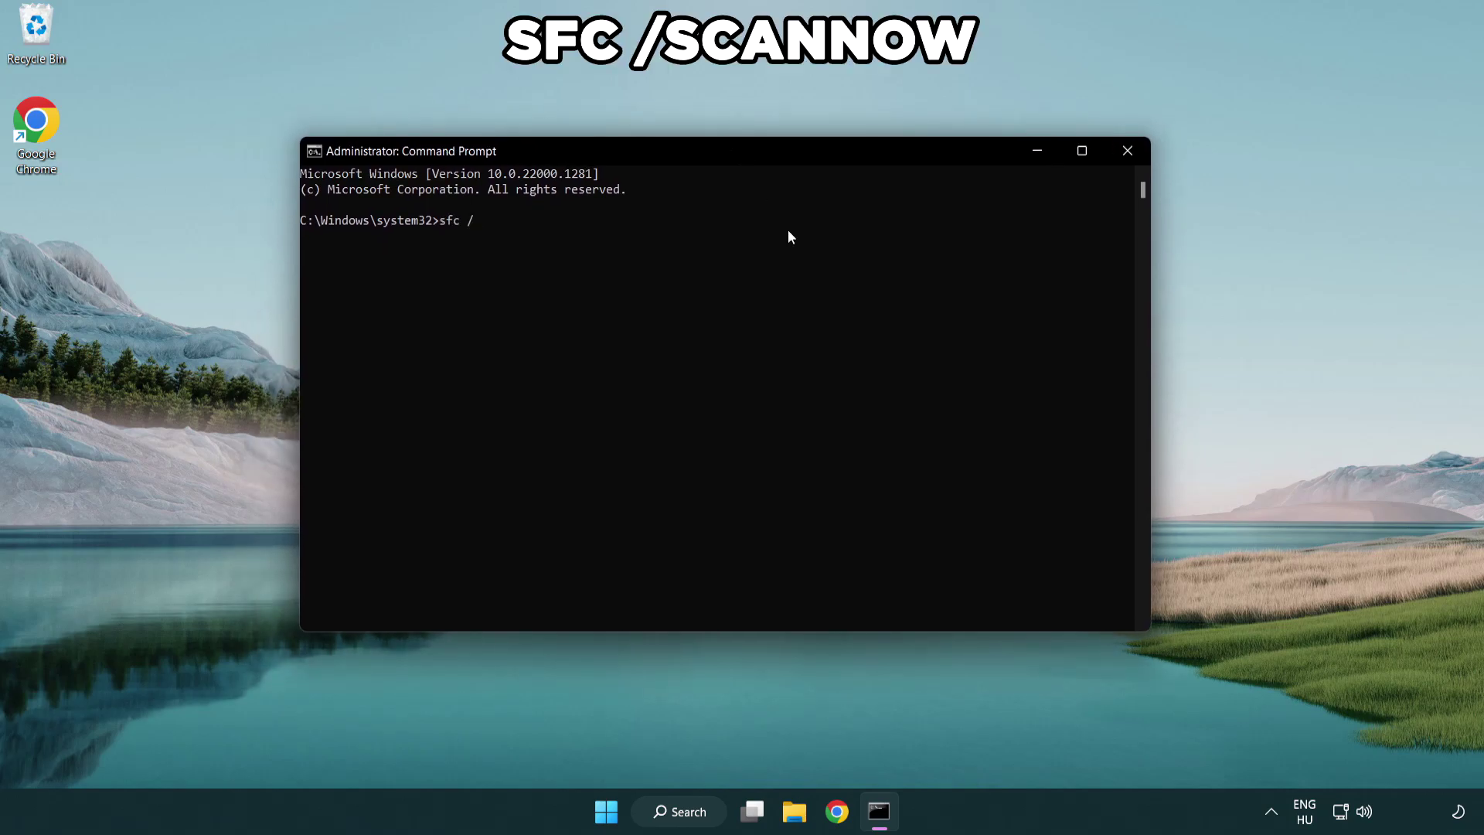
pyautogui.write('scannow')
pyautogui.press('Return')
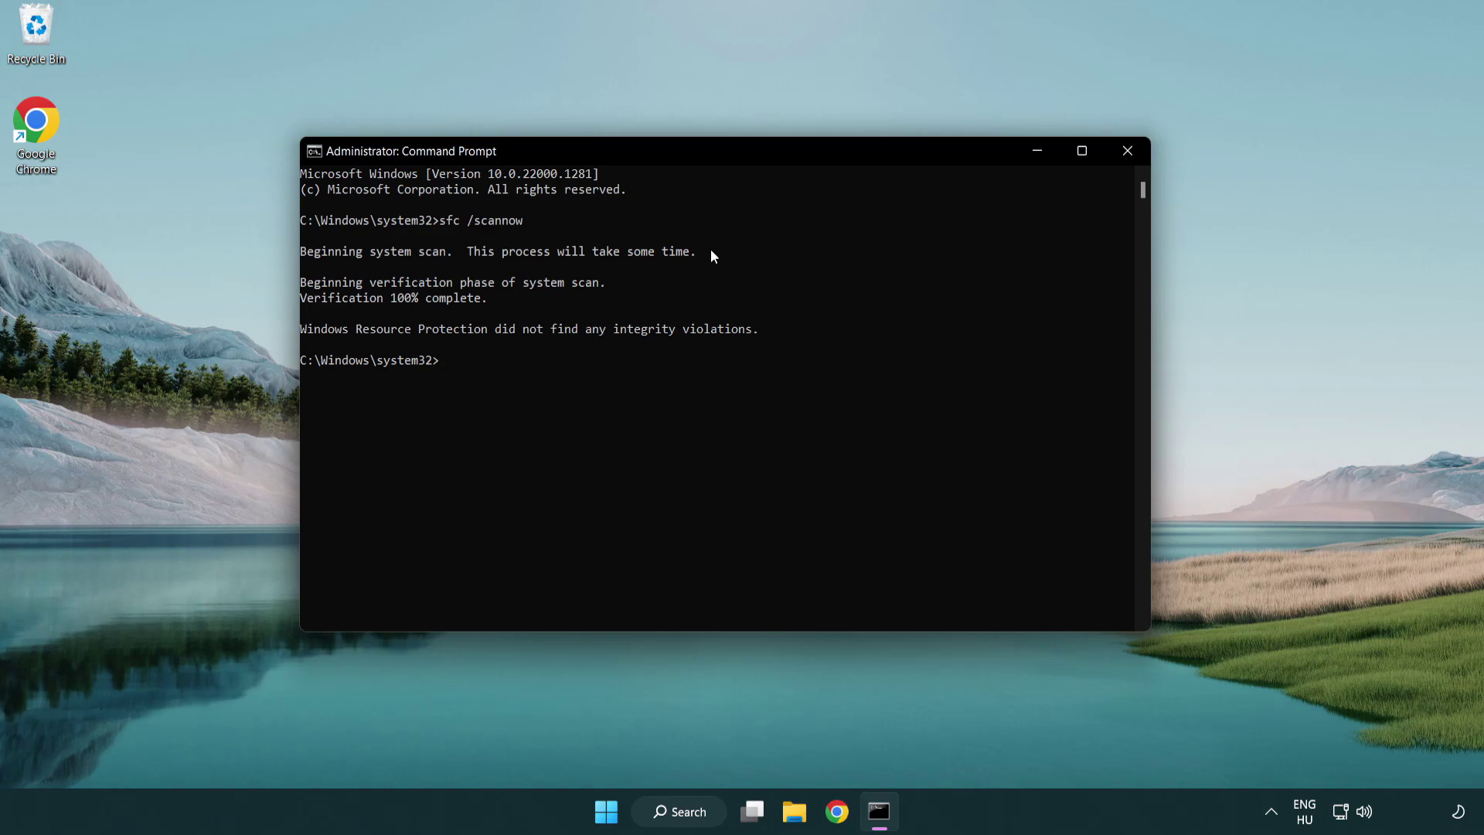
# Close Command Prompt and bring up the Start menu's power choices
pyautogui.click(1133, 155)
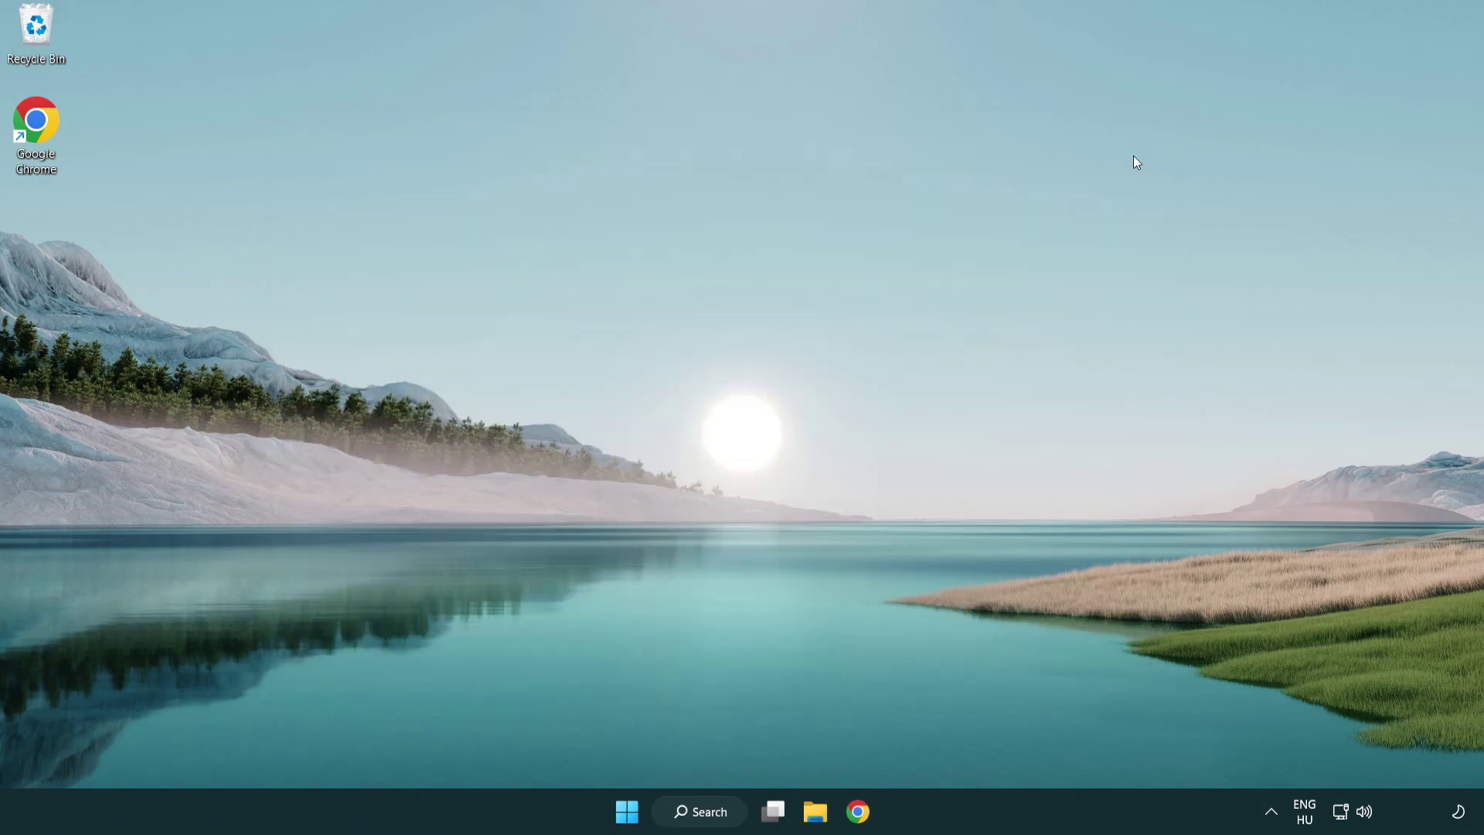
pyautogui.press('super')
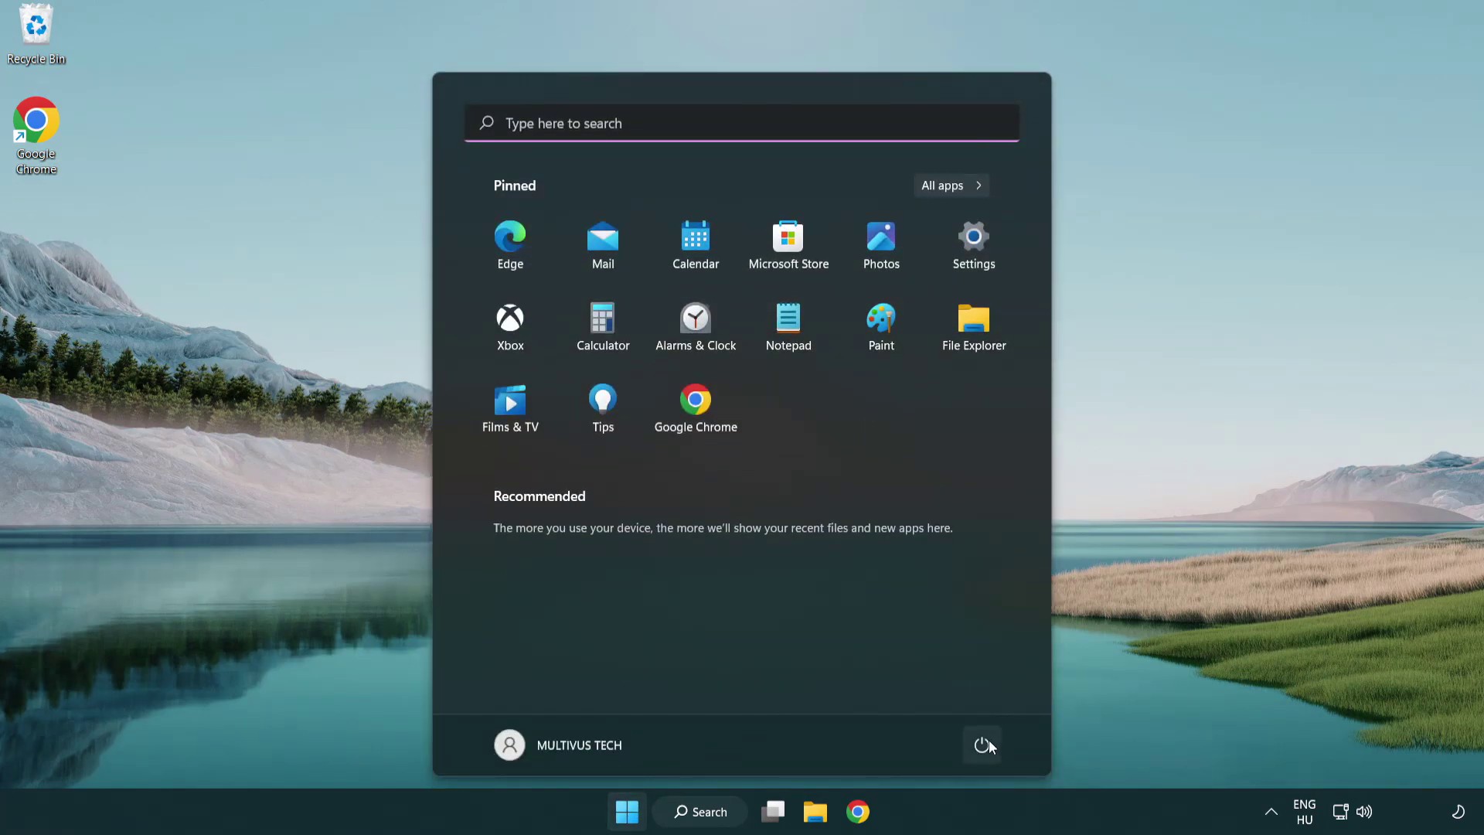
pyautogui.click(983, 742)
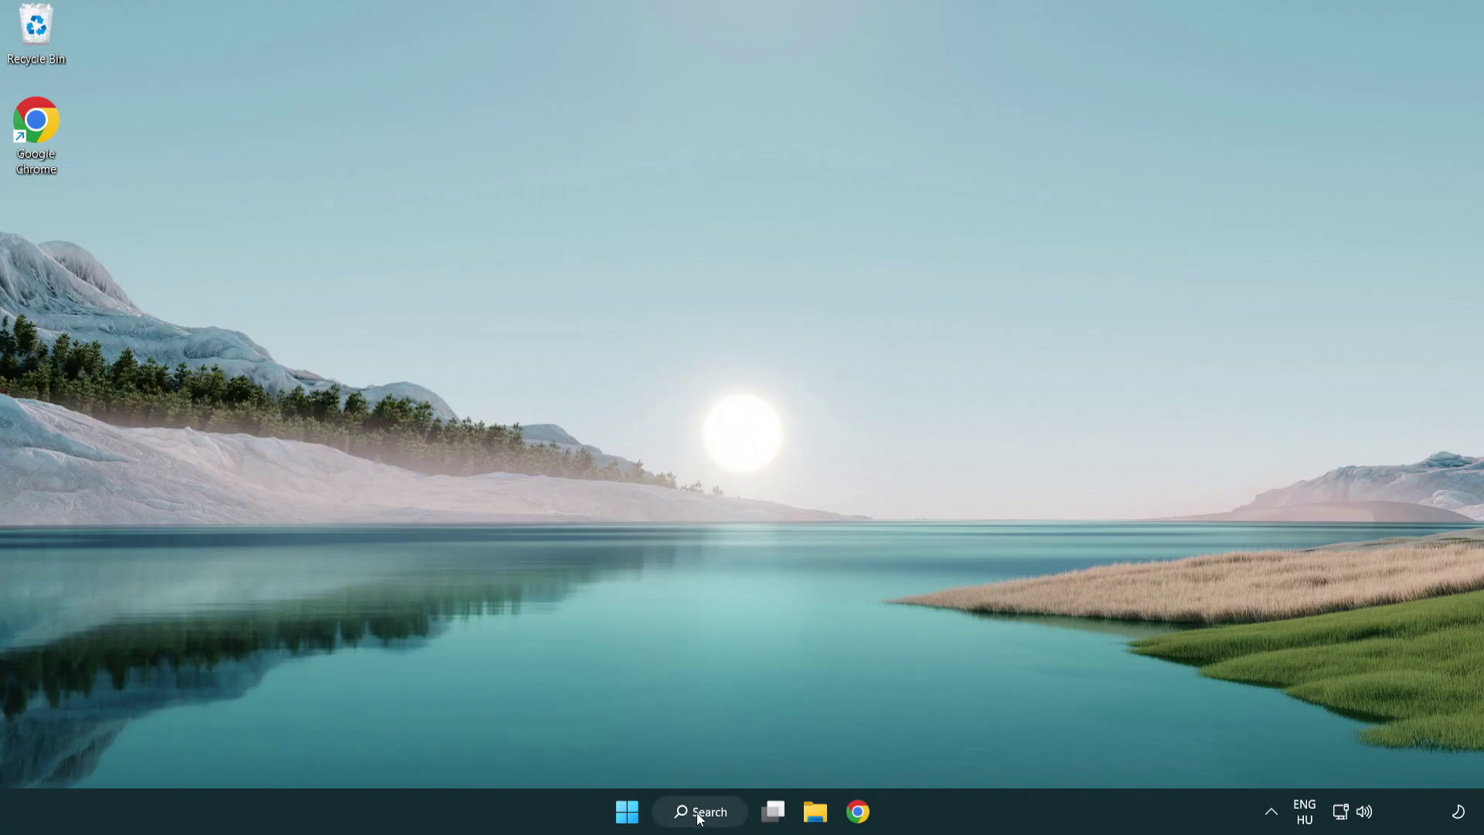
# Open Windows Security's Virus & threat protection settings and scroll down to Exclusions
pyautogui.click(703, 821)
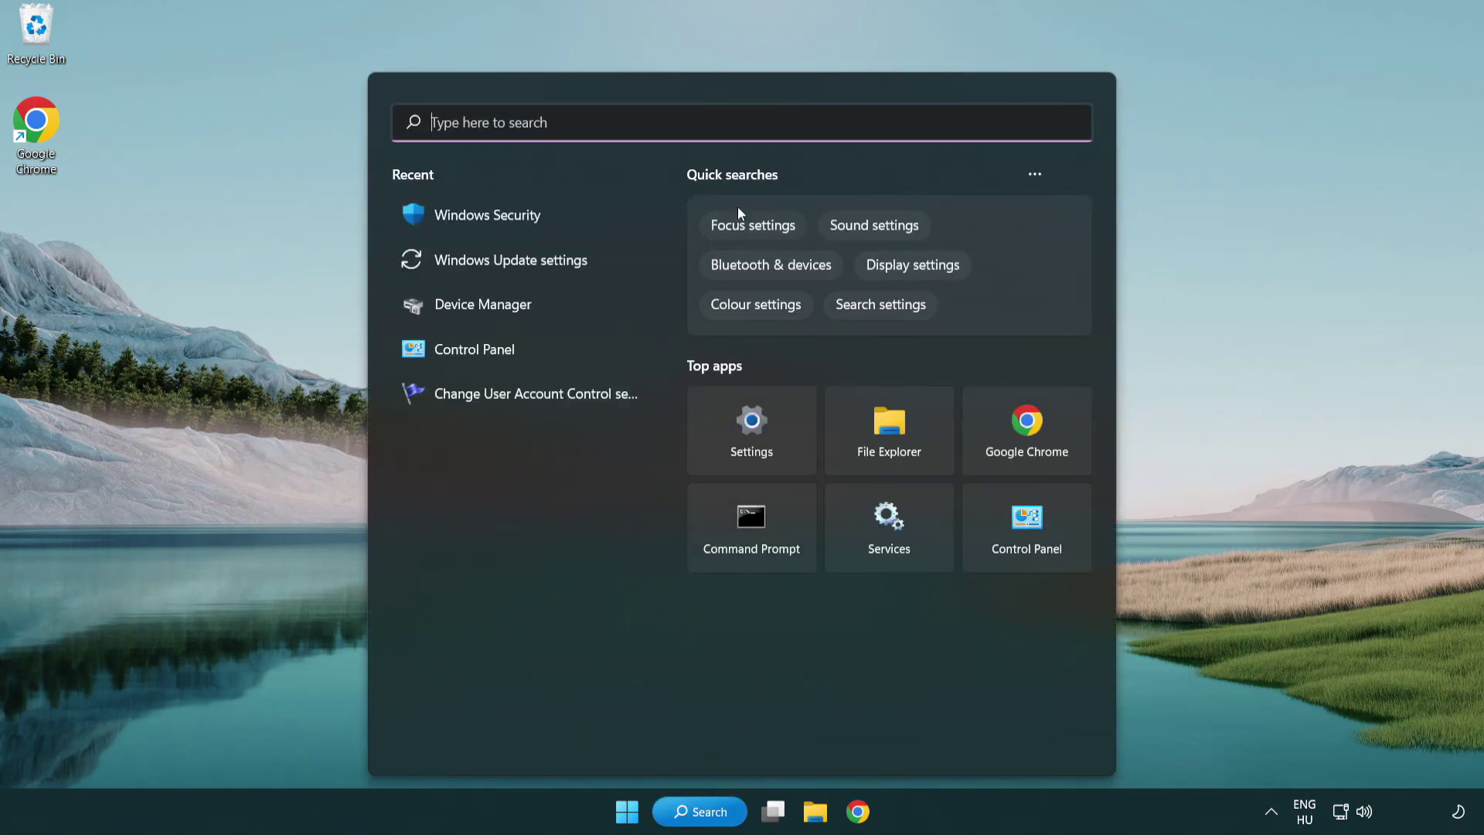
pyautogui.write('sec')
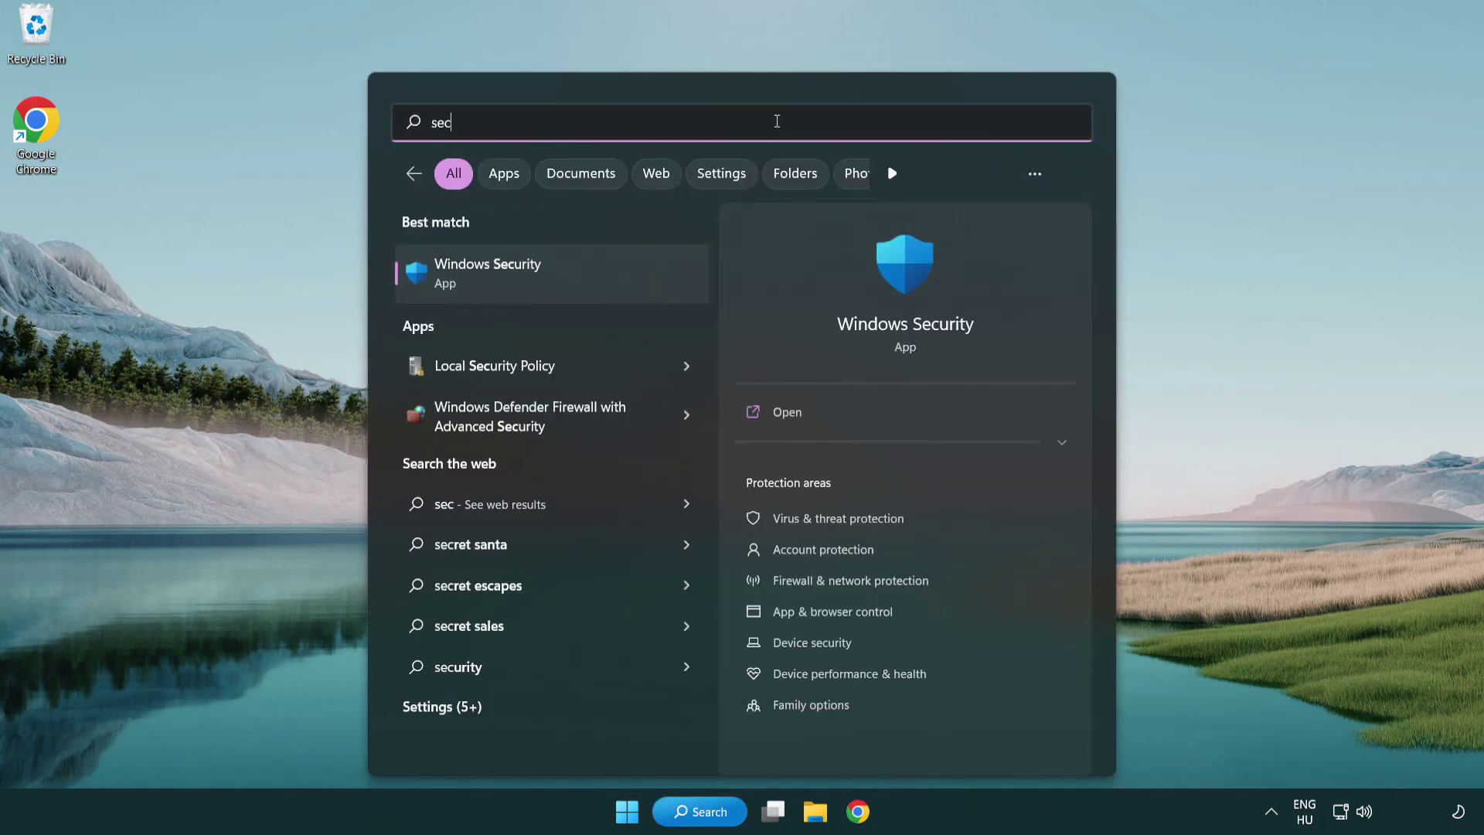
pyautogui.write('uri')
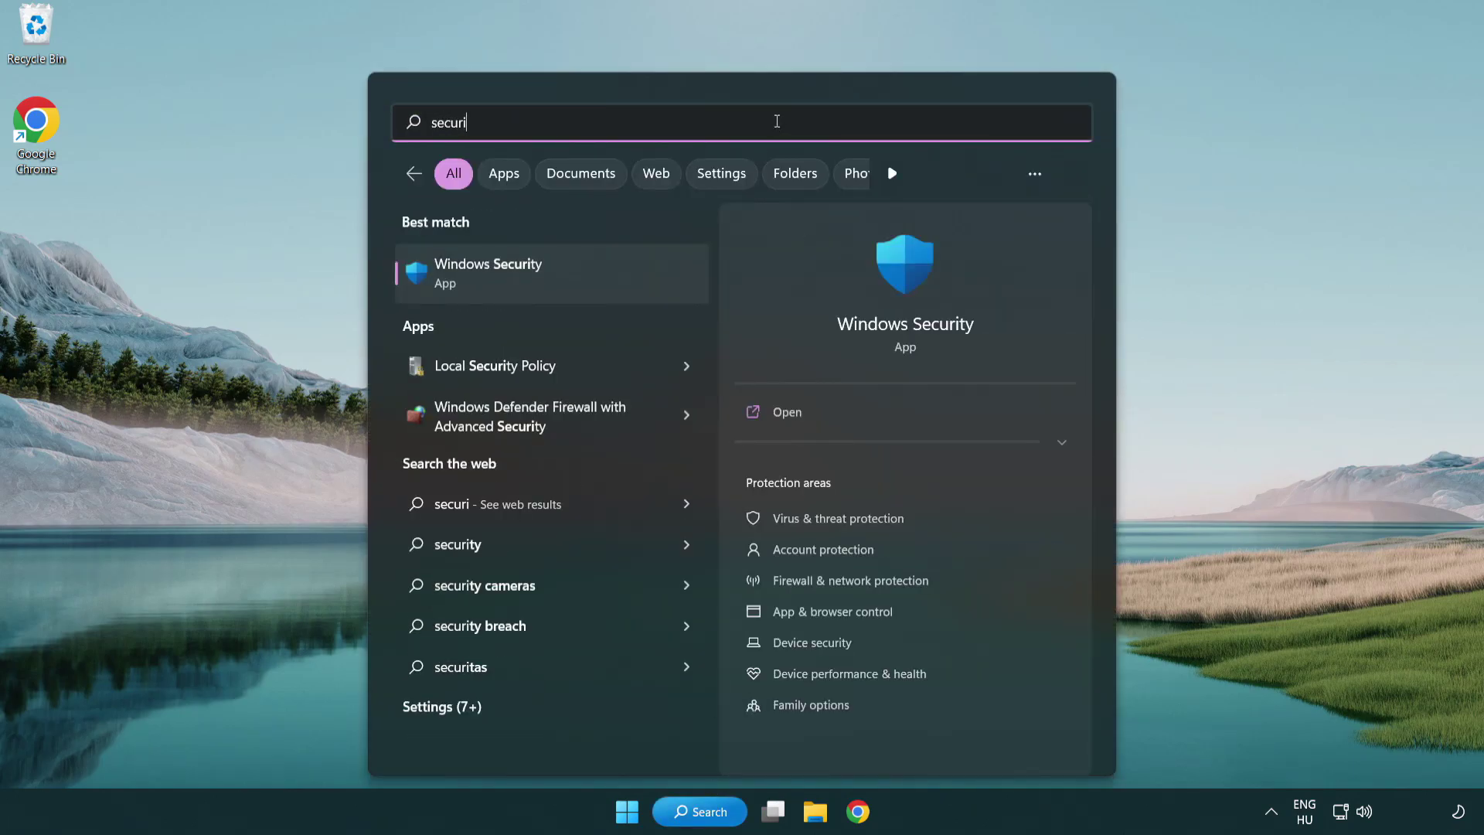
pyautogui.write('ty')
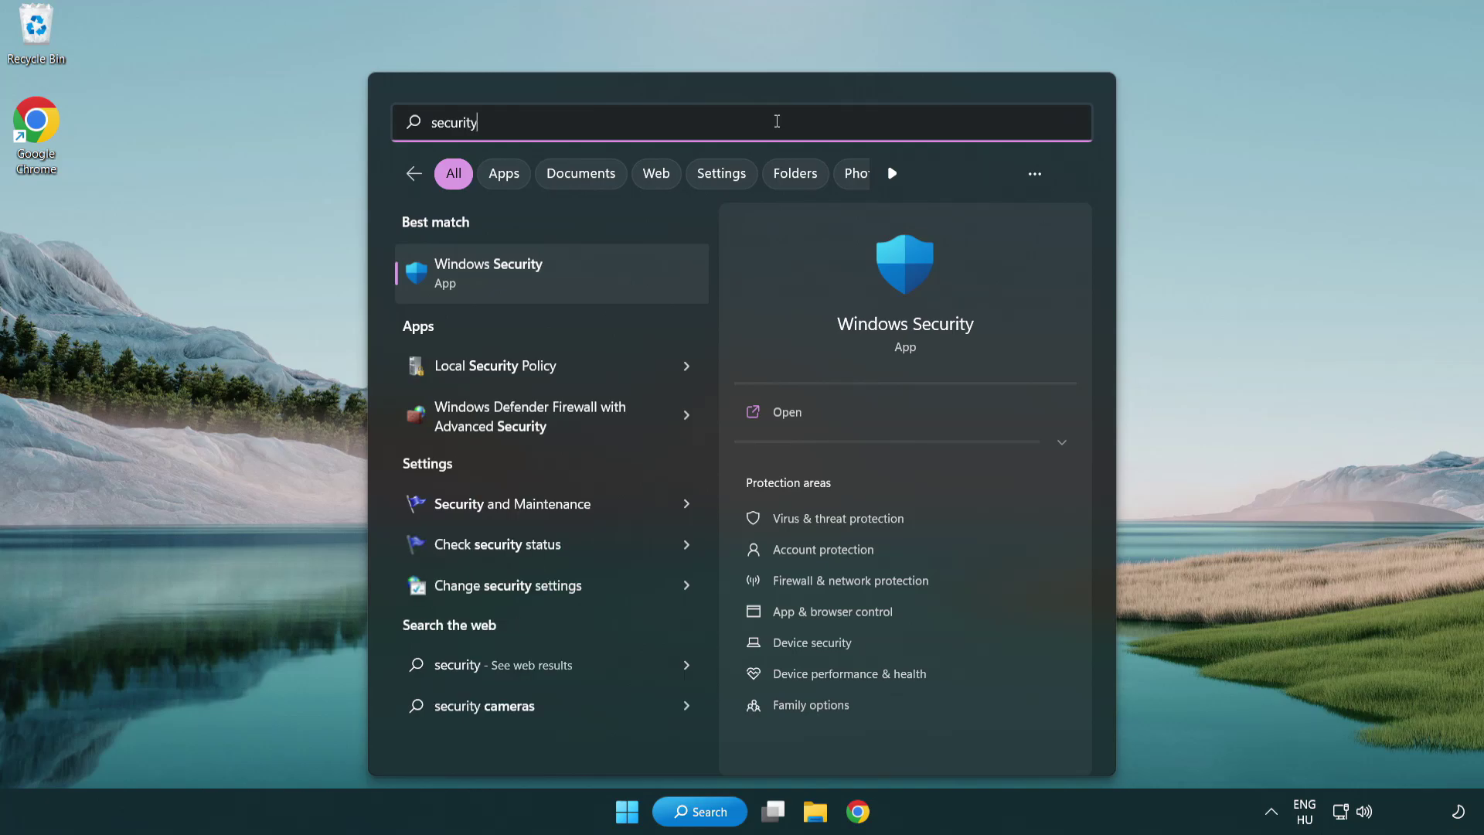
pyautogui.click(607, 287)
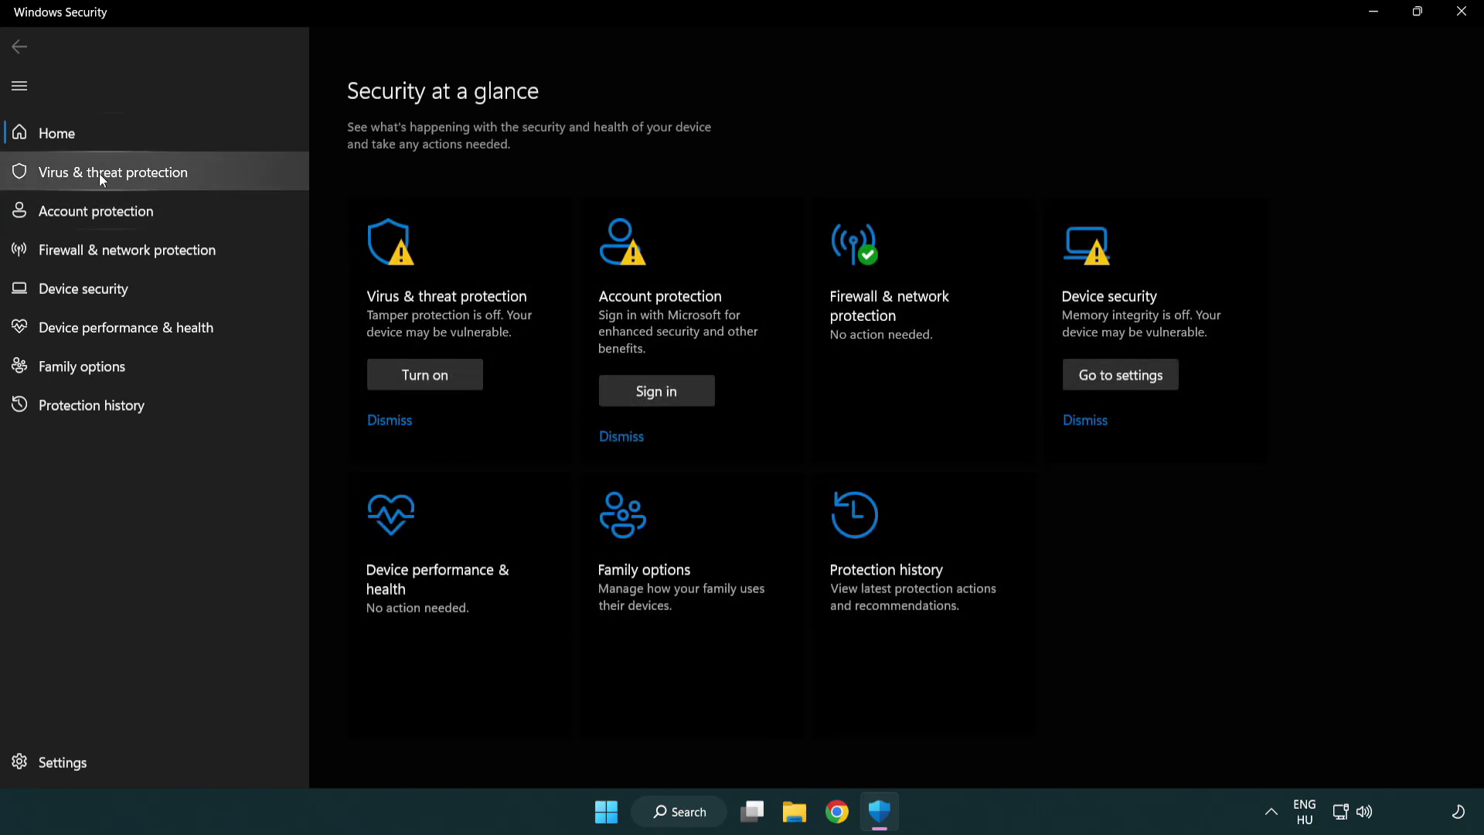
pyautogui.click(224, 174)
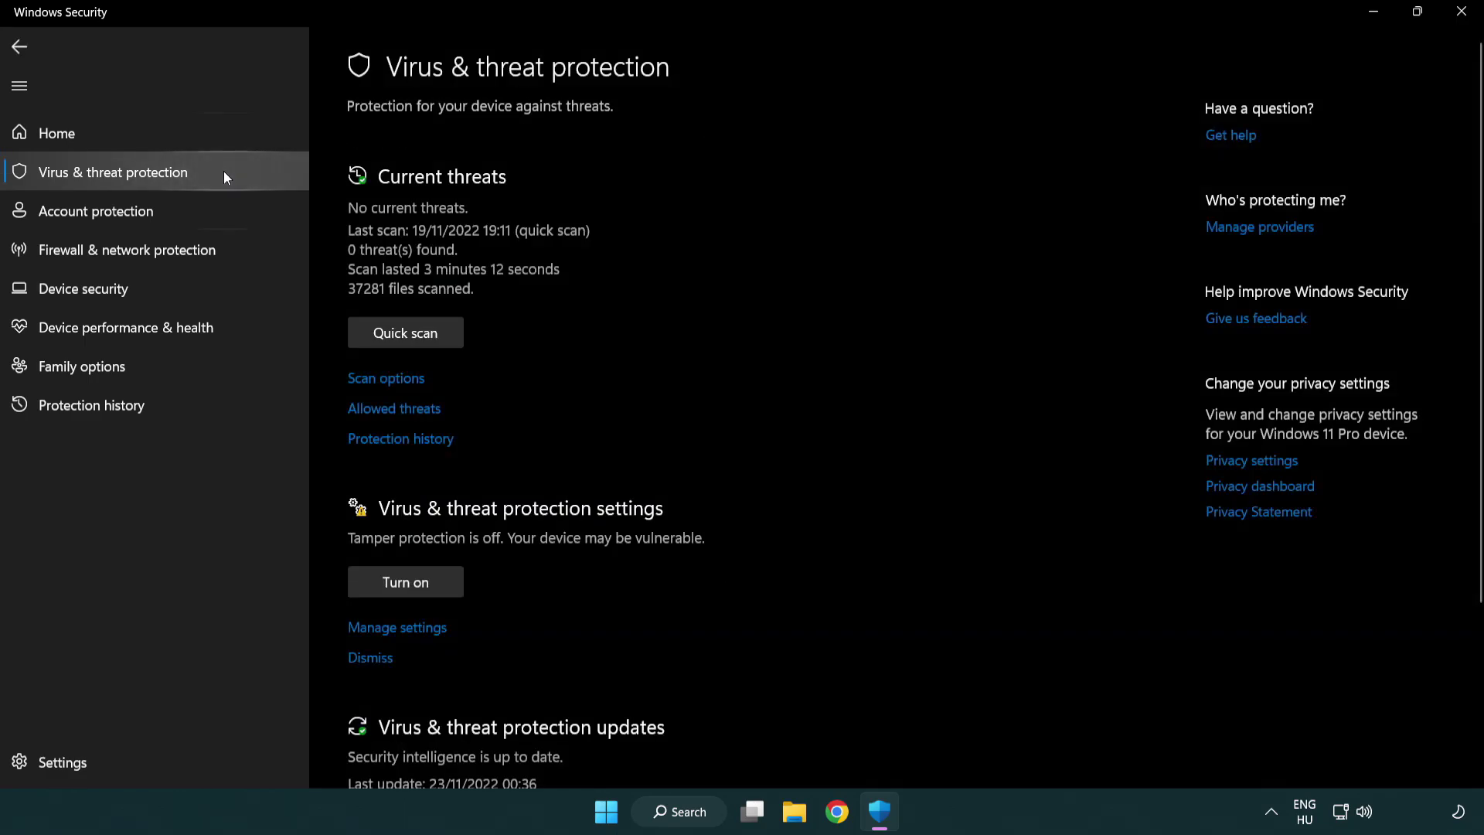
pyautogui.scroll(-2, 441, 321)
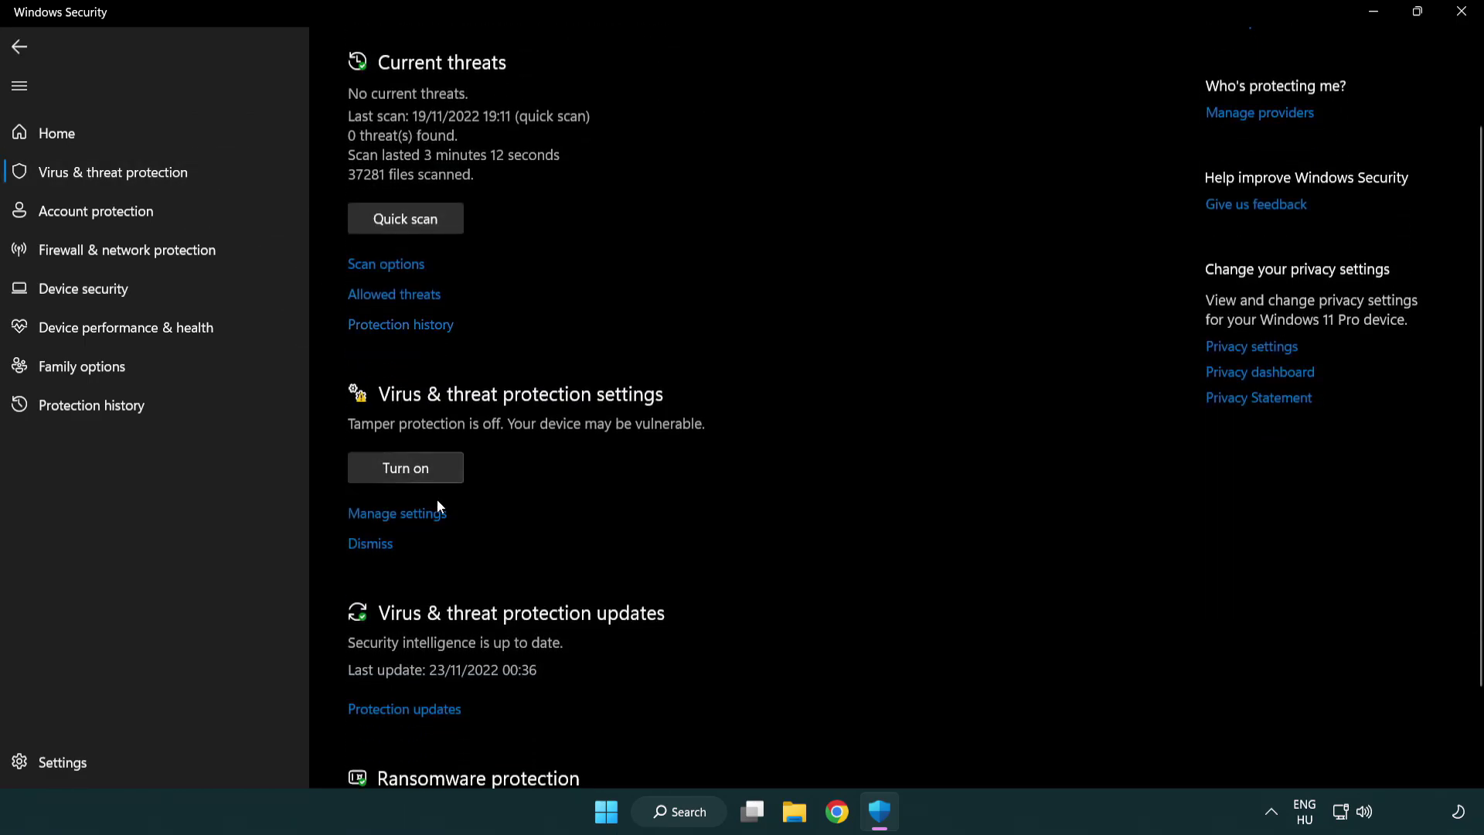
pyautogui.click(395, 514)
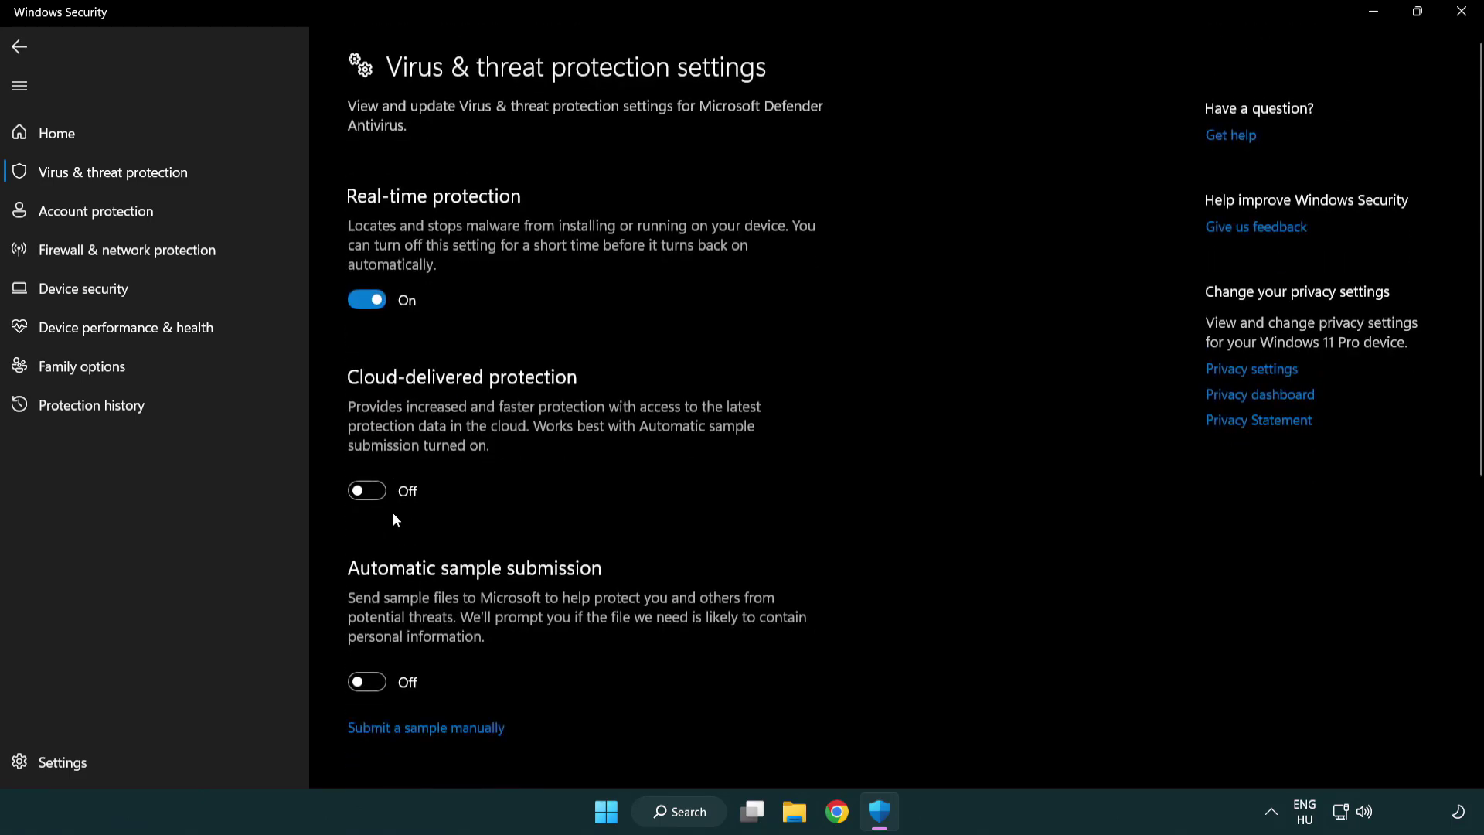
pyautogui.scroll(-6, 394, 515)
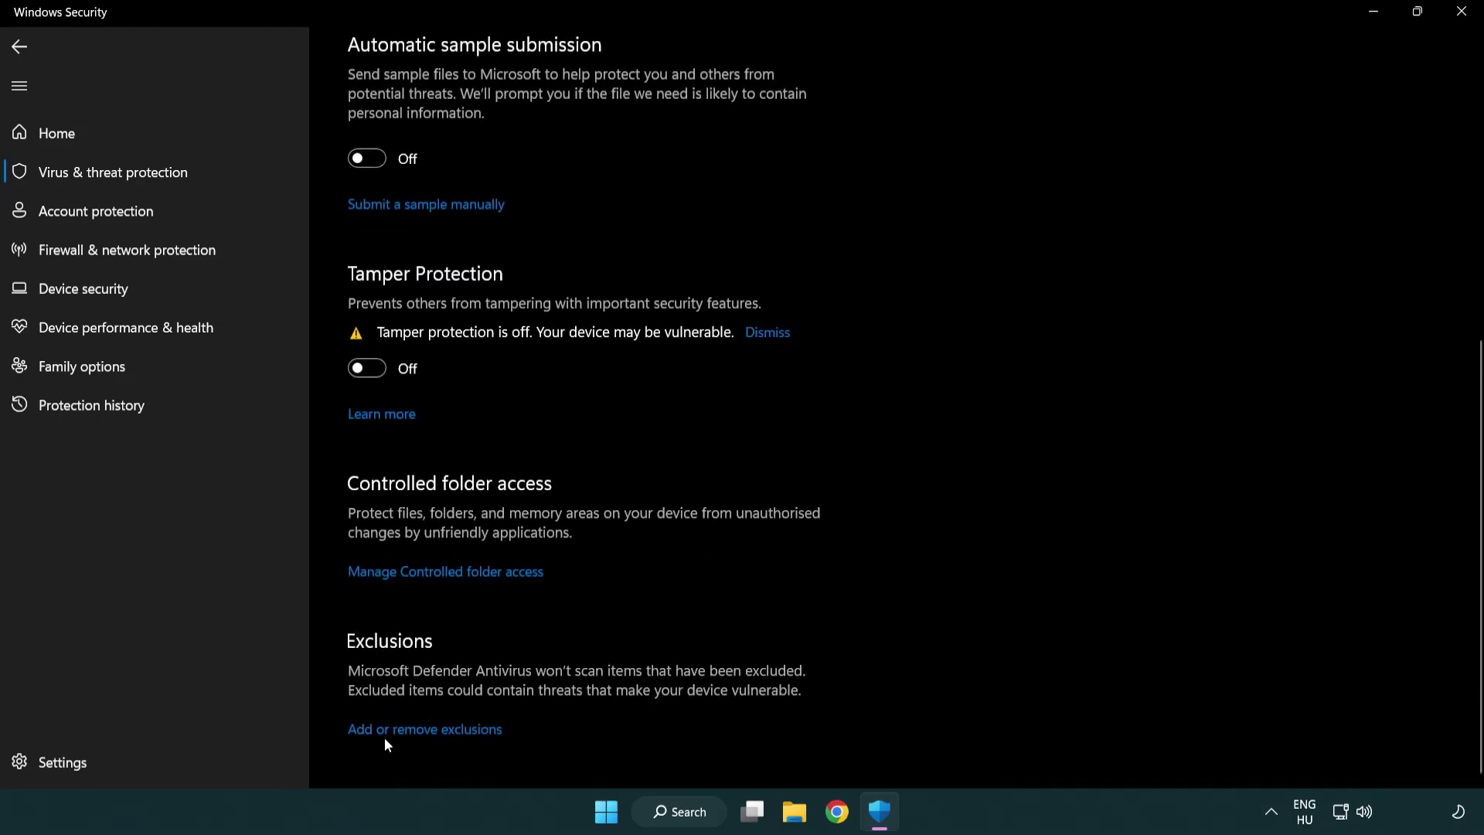
# Start adding a File exclusion from the Defender exclusions list
pyautogui.click(429, 738)
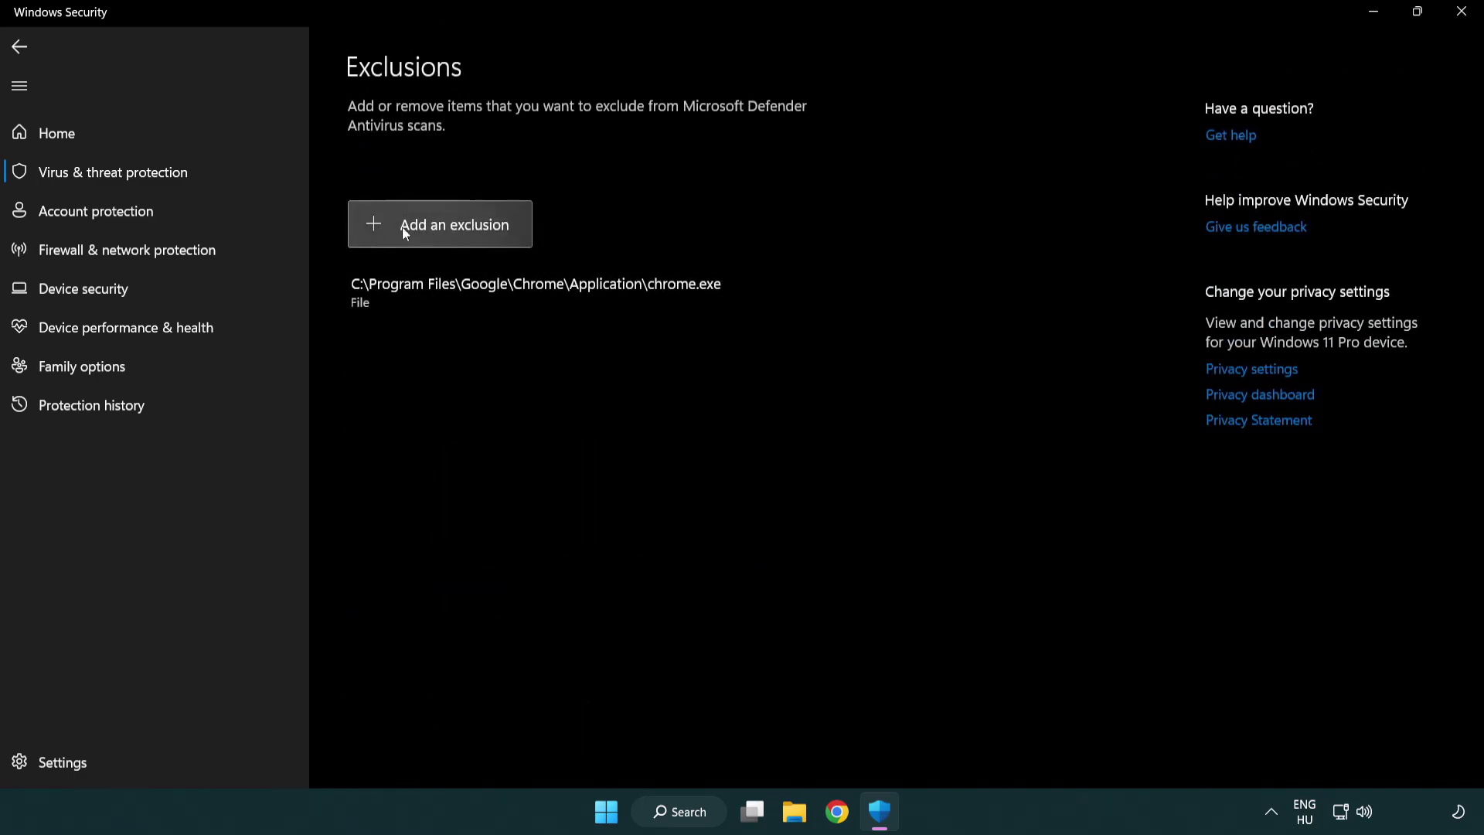
pyautogui.click(446, 232)
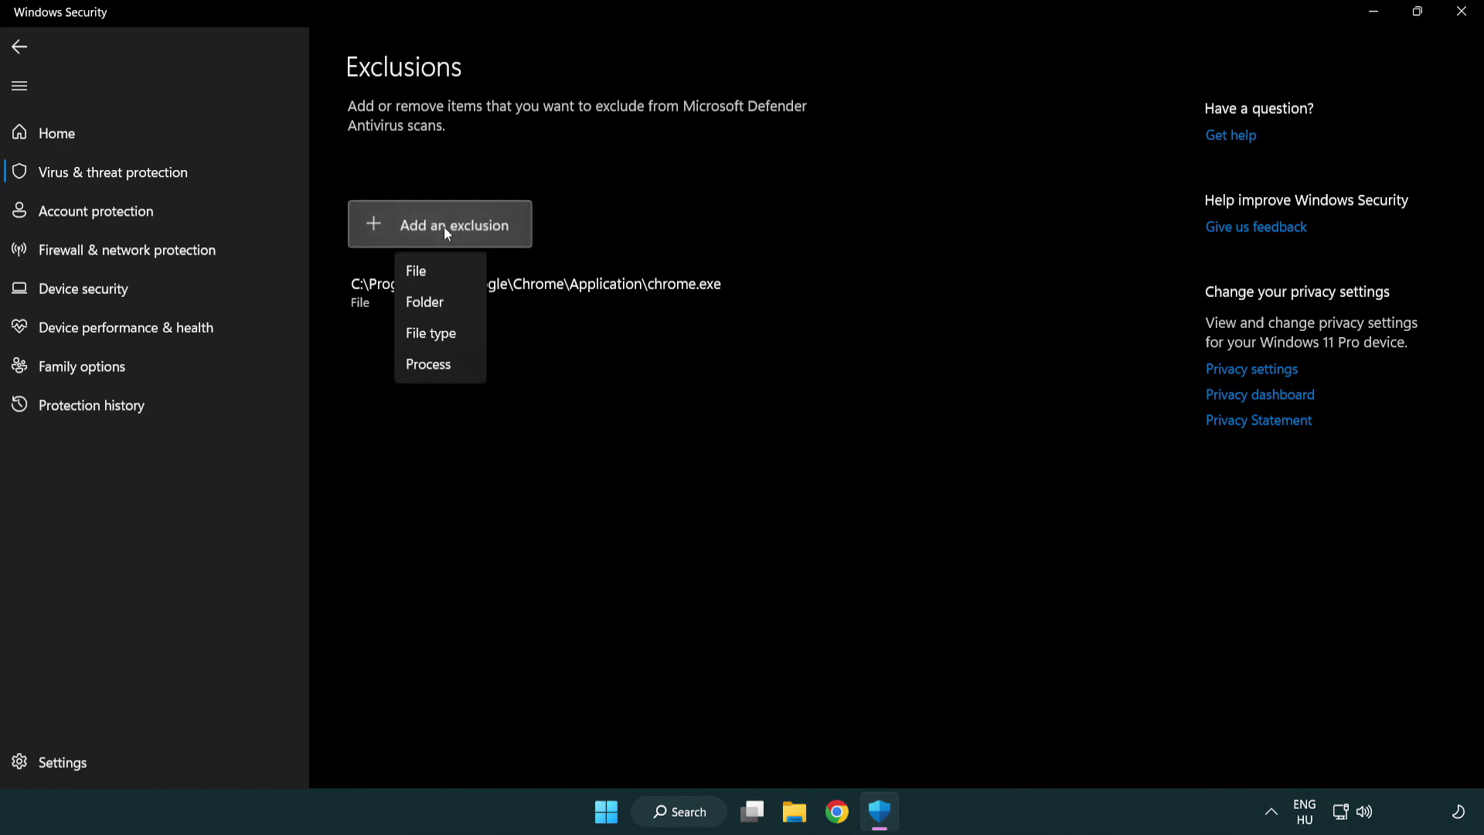
pyautogui.click(447, 272)
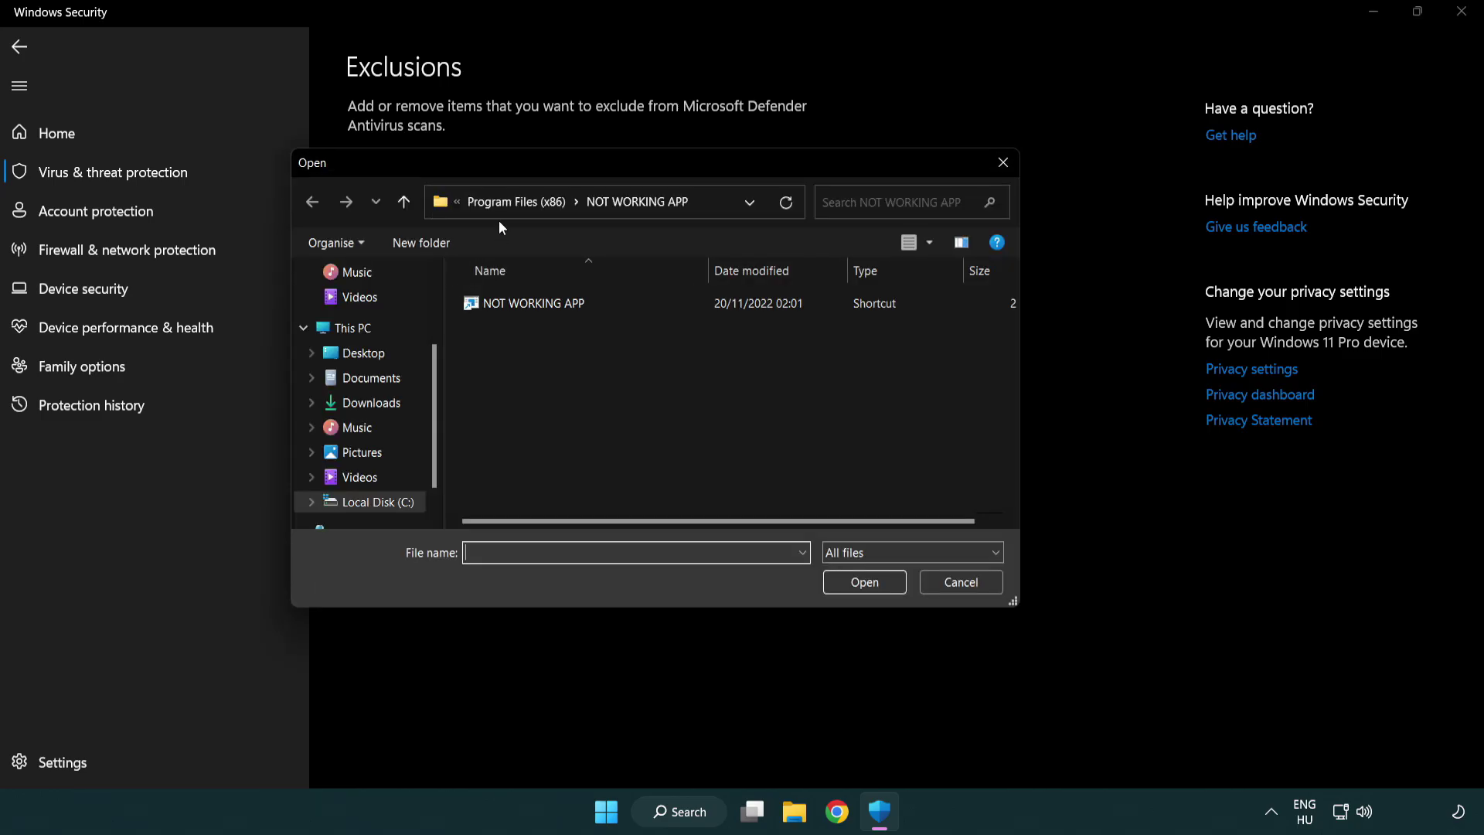
# Browse to C:\Program Files (x86)\NOT WORKING APP and pick the game shortcut as the excluded file
pyautogui.click(502, 207)
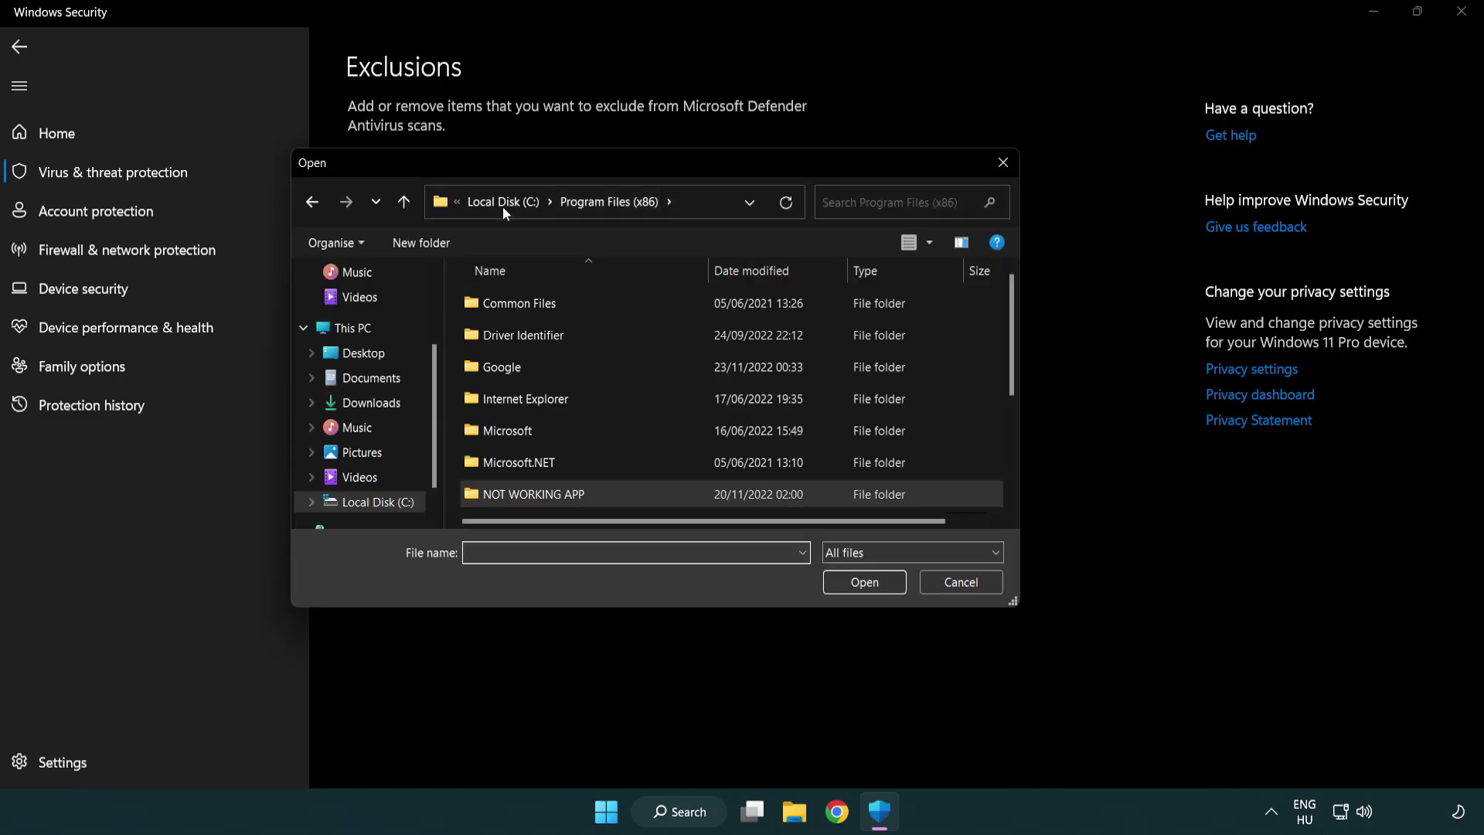
pyautogui.click(507, 205)
pyautogui.click(503, 206)
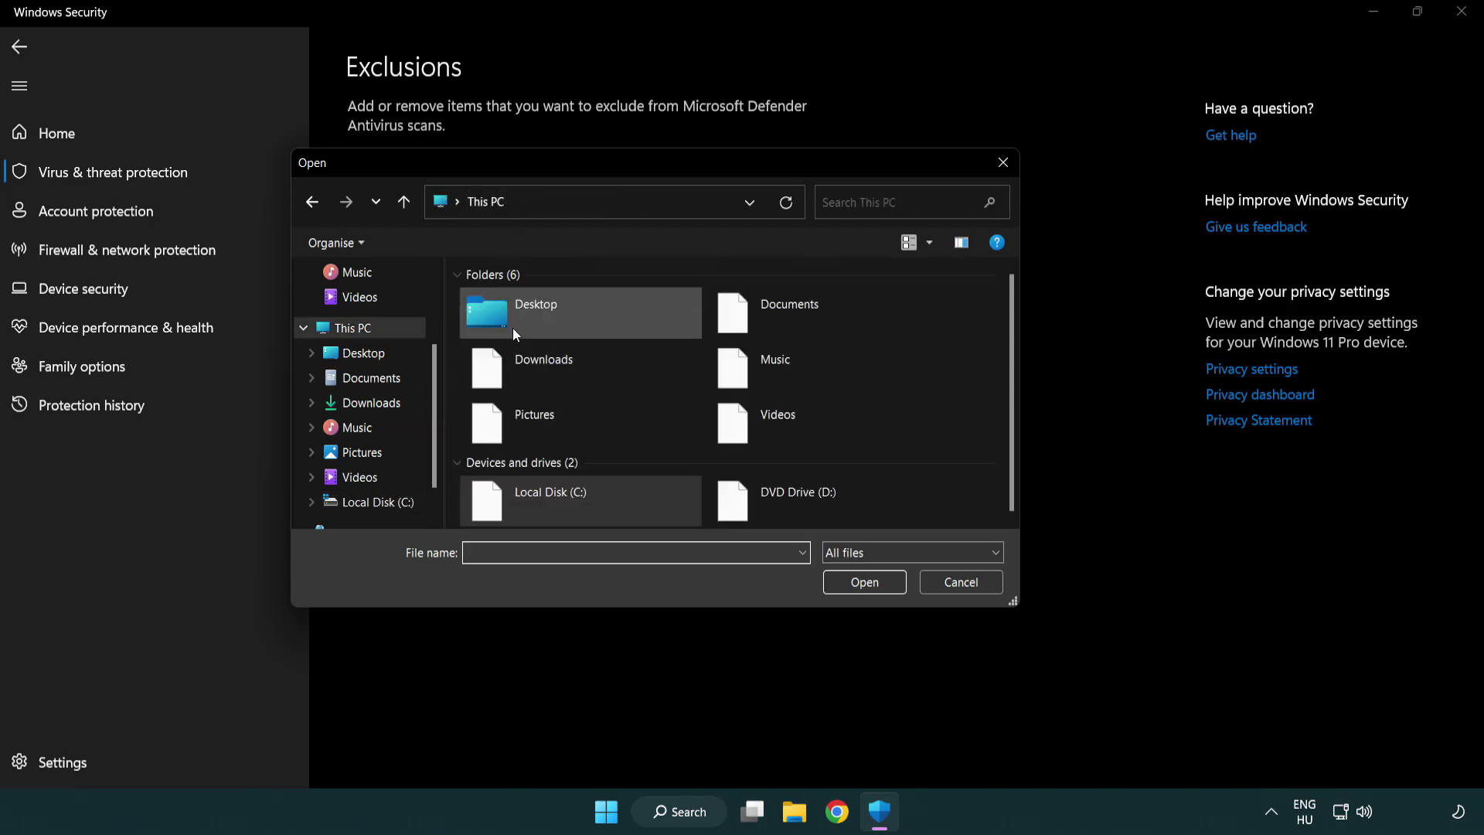
pyautogui.doubleClick(541, 510)
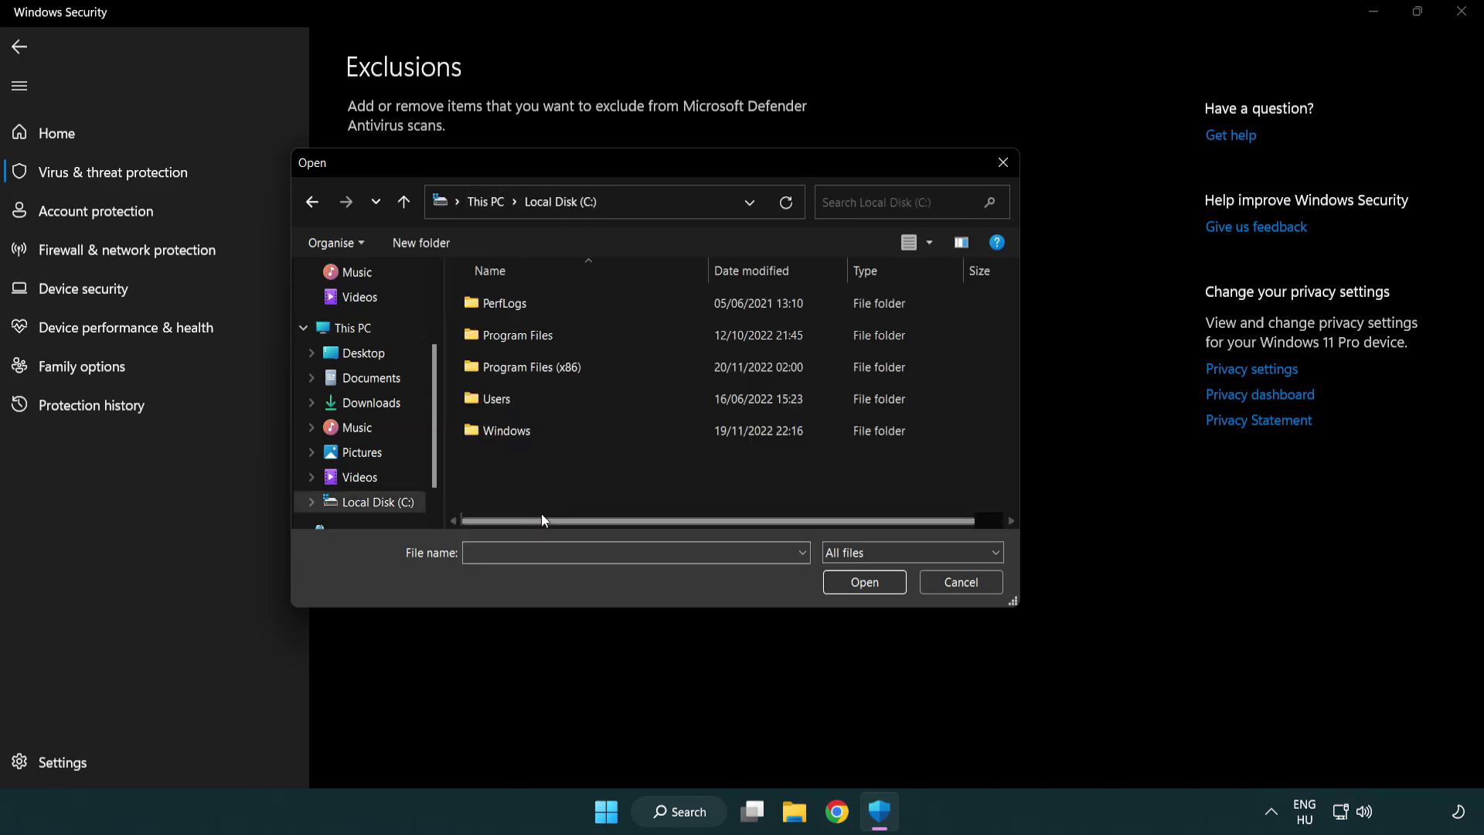
pyautogui.click(543, 369)
pyautogui.doubleClick(542, 368)
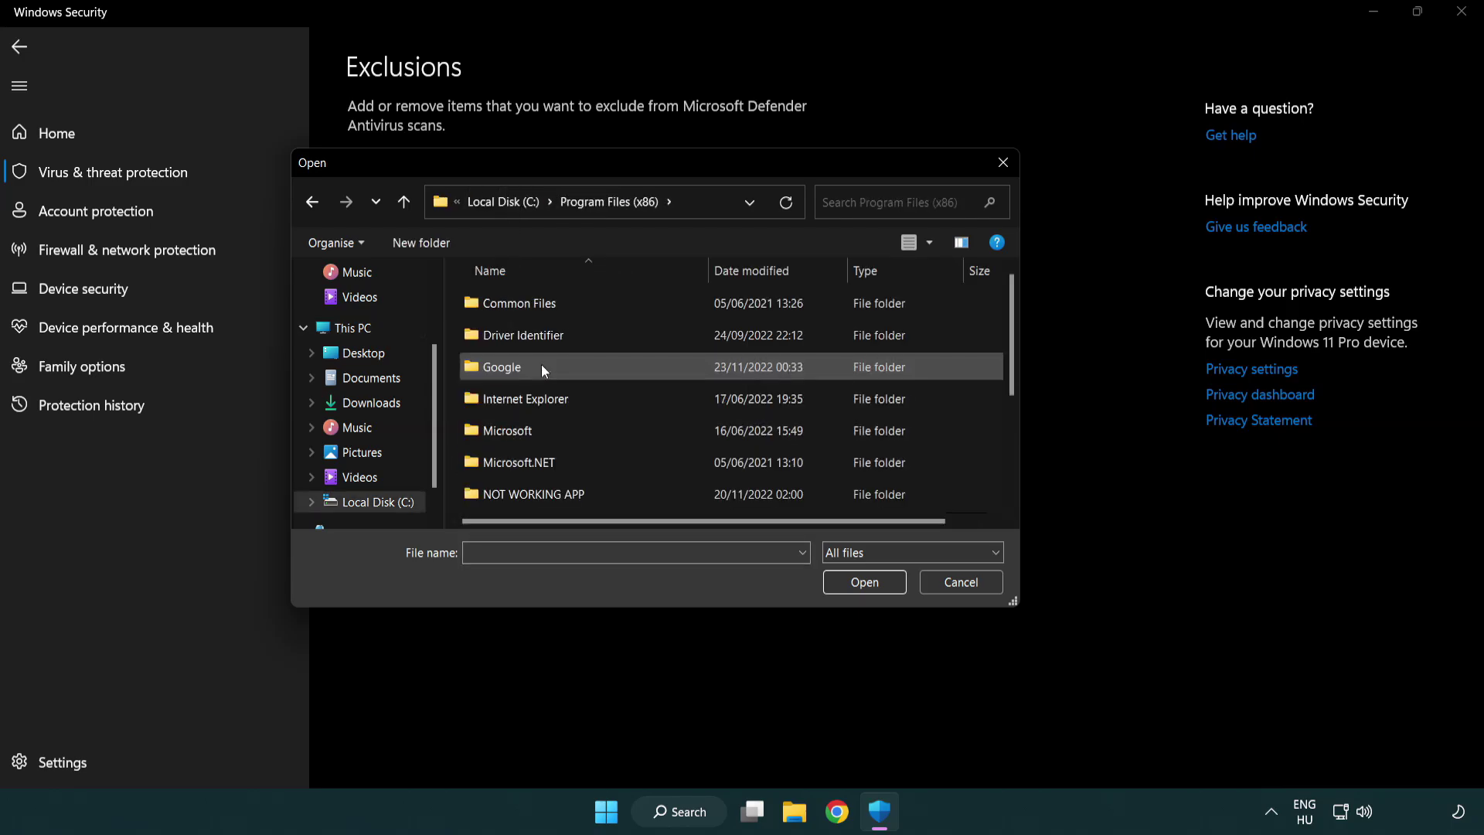
pyautogui.click(553, 496)
pyautogui.doubleClick(553, 497)
pyautogui.click(522, 301)
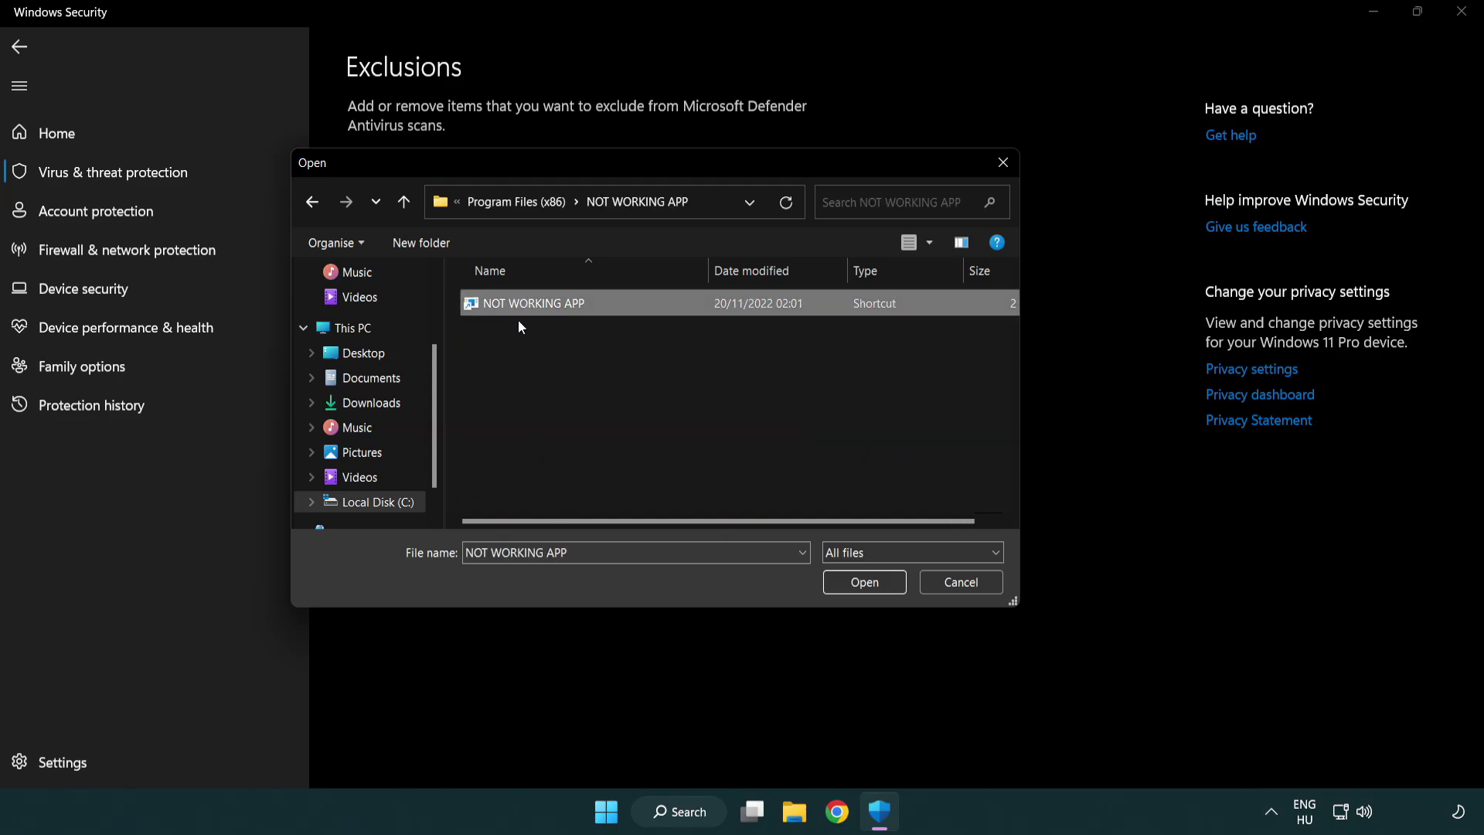
pyautogui.click(861, 588)
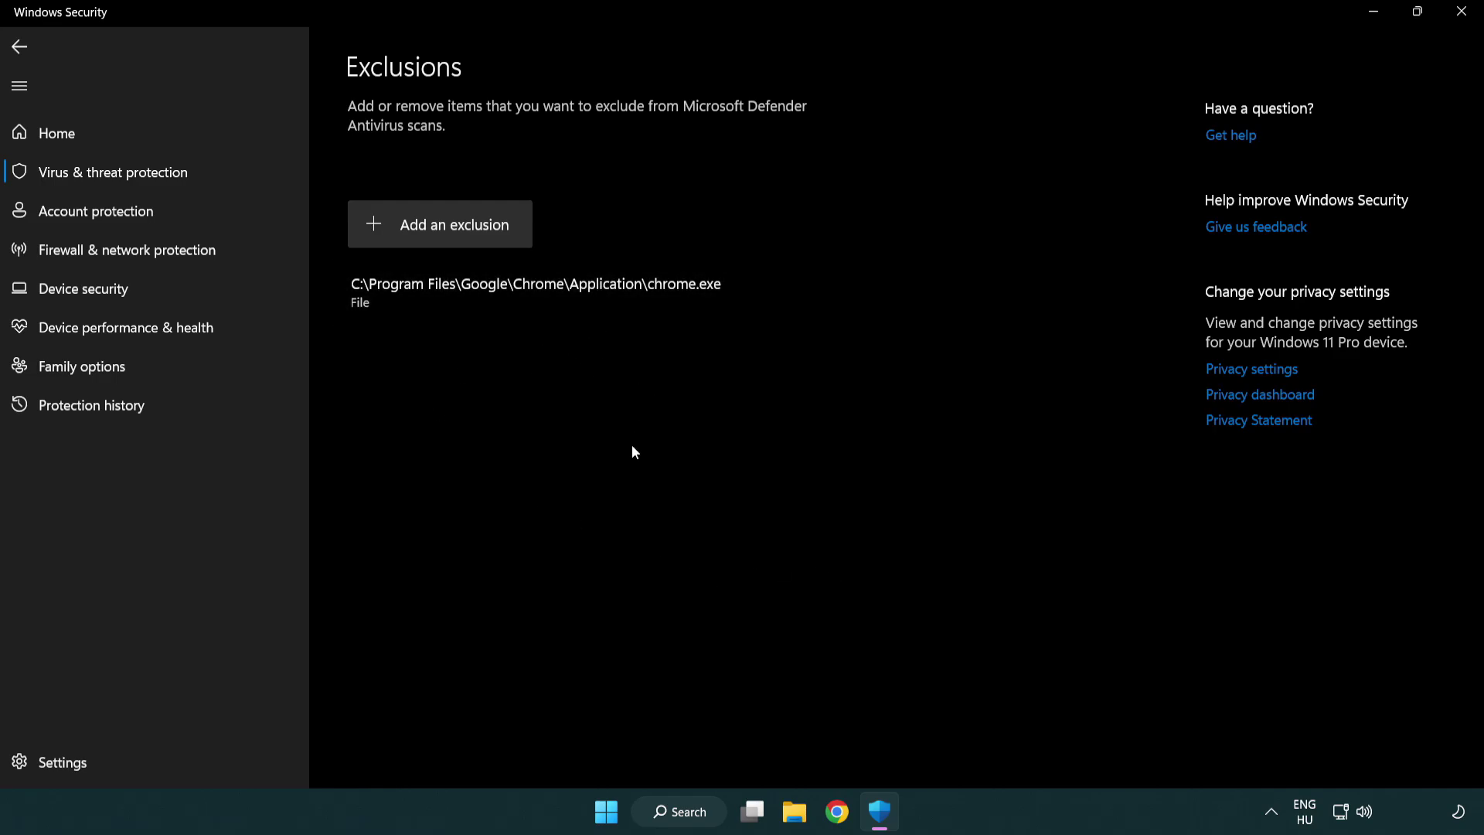
# Close Windows Security and show the Start menu's Sleep, Shut down and Restart choices
pyautogui.click(1460, 13)
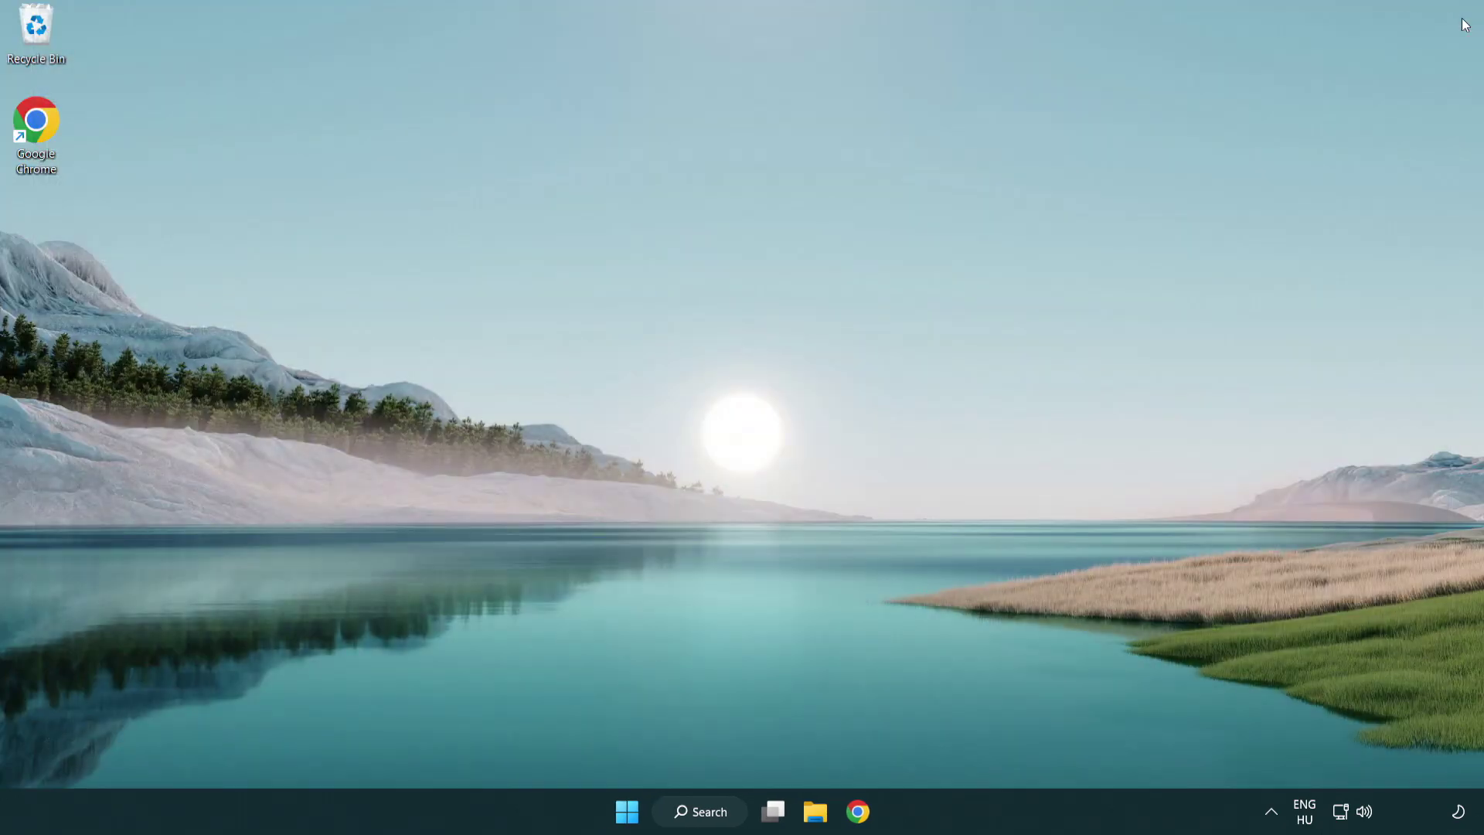
pyautogui.click(627, 811)
pyautogui.click(981, 744)
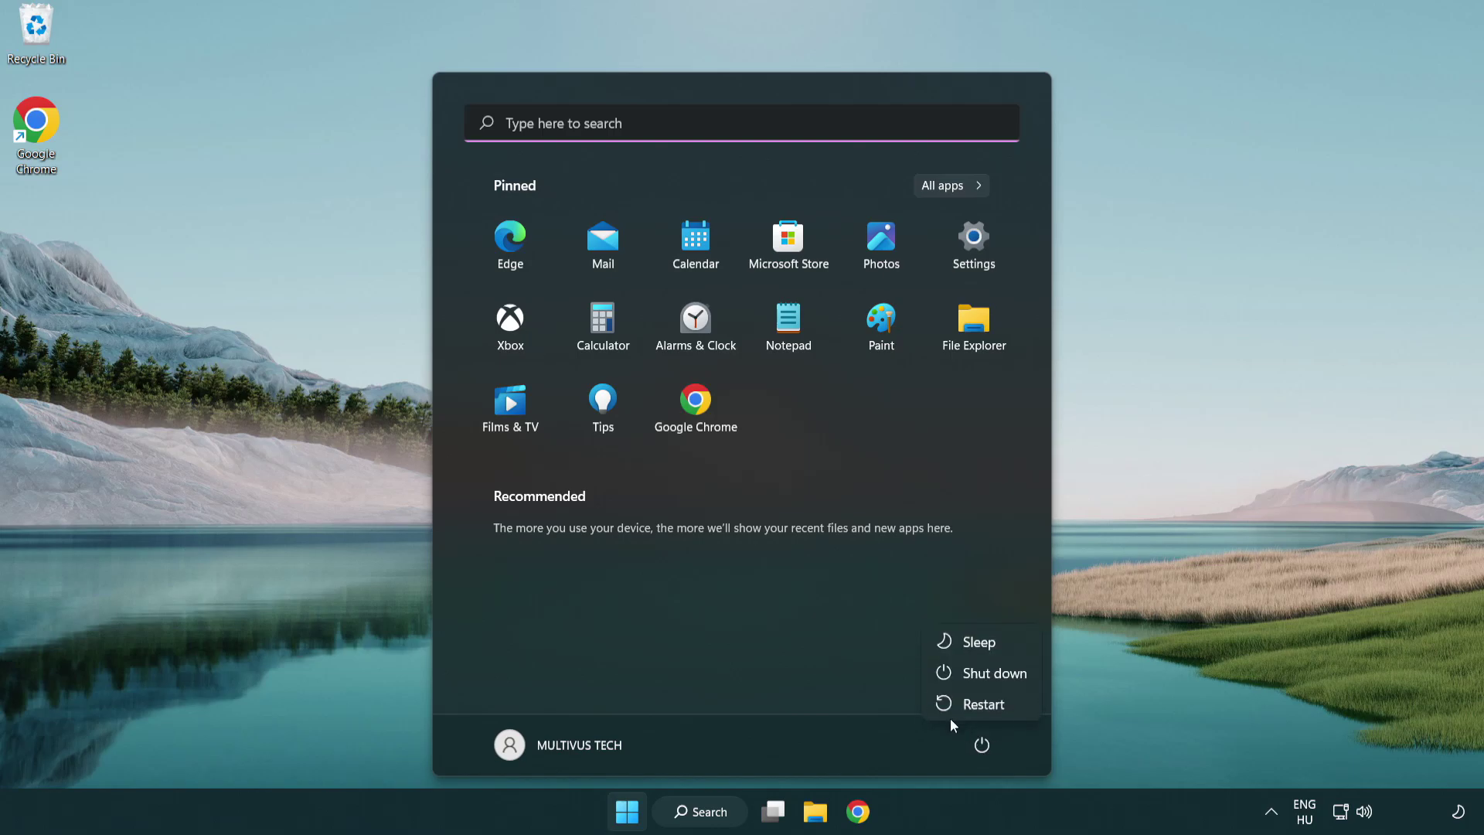